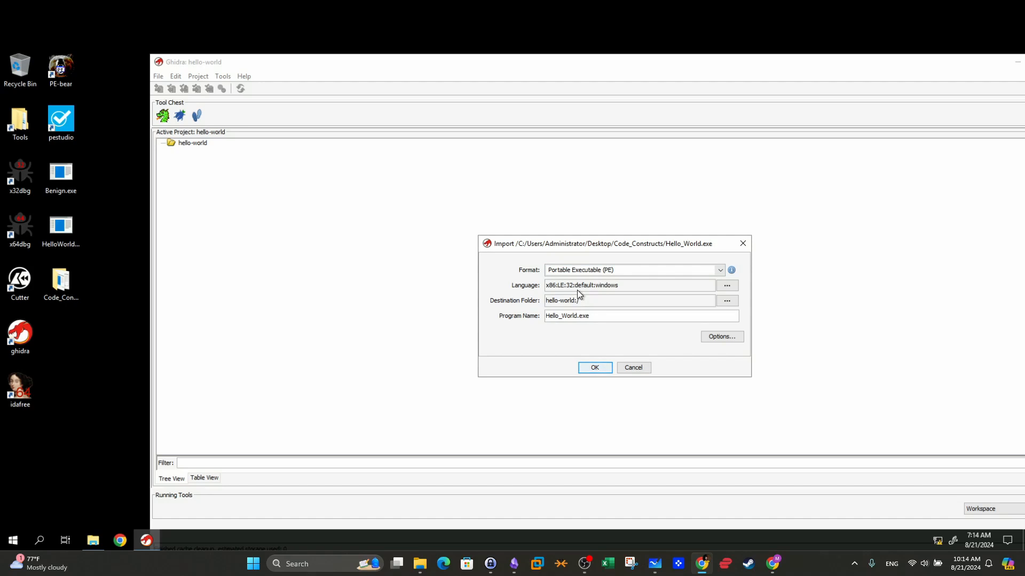
Step: Import Hello_World.exe as a Portable Executable with language x86:LE:32:default:windows into the hello-world project and open it in the CodeBrowser
{"action": "left_click", "coordinate": [591, 368]}
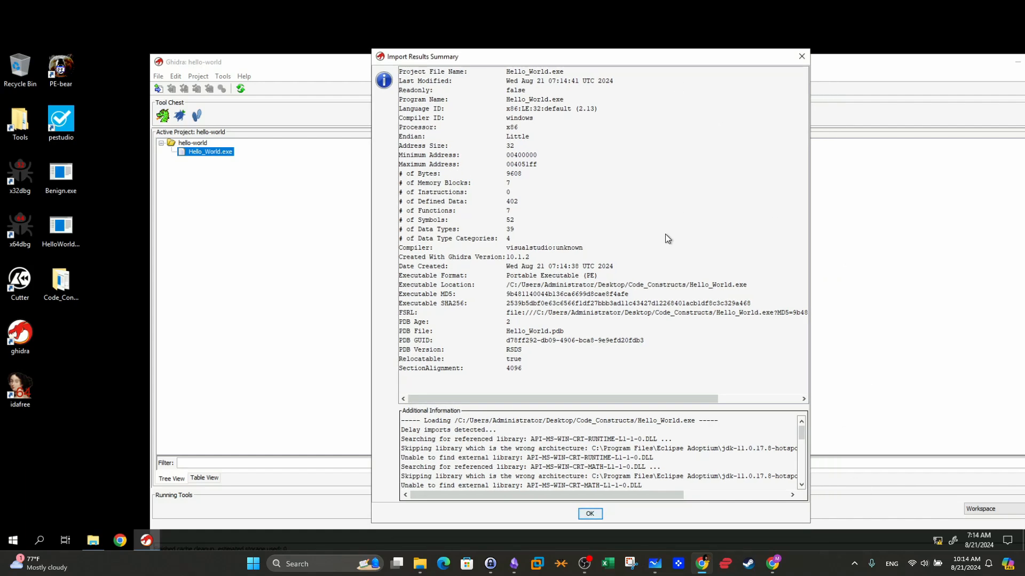
{"action": "left_click", "coordinate": [590, 513]}
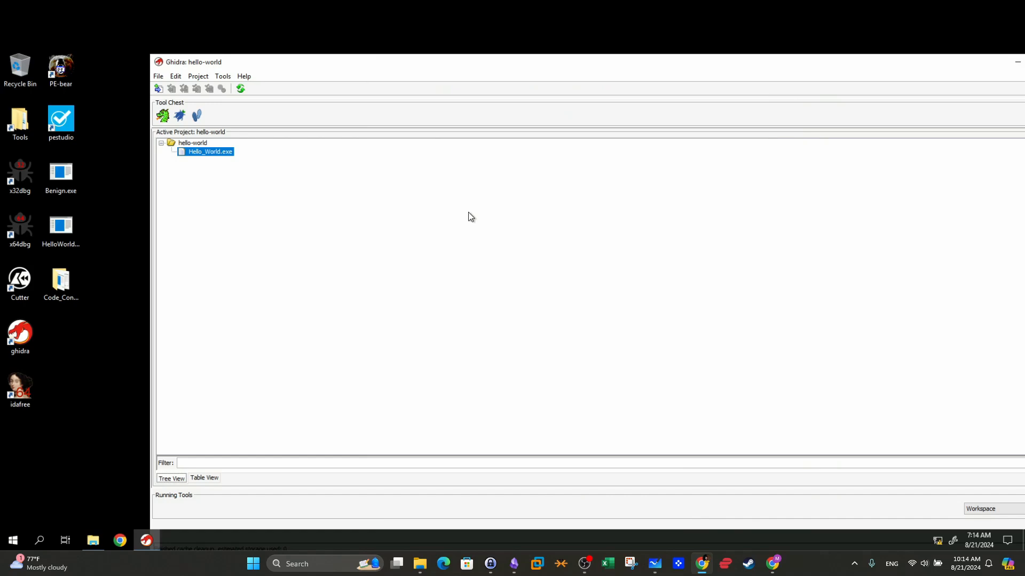
{"action": "left_click", "coordinate": [164, 114]}
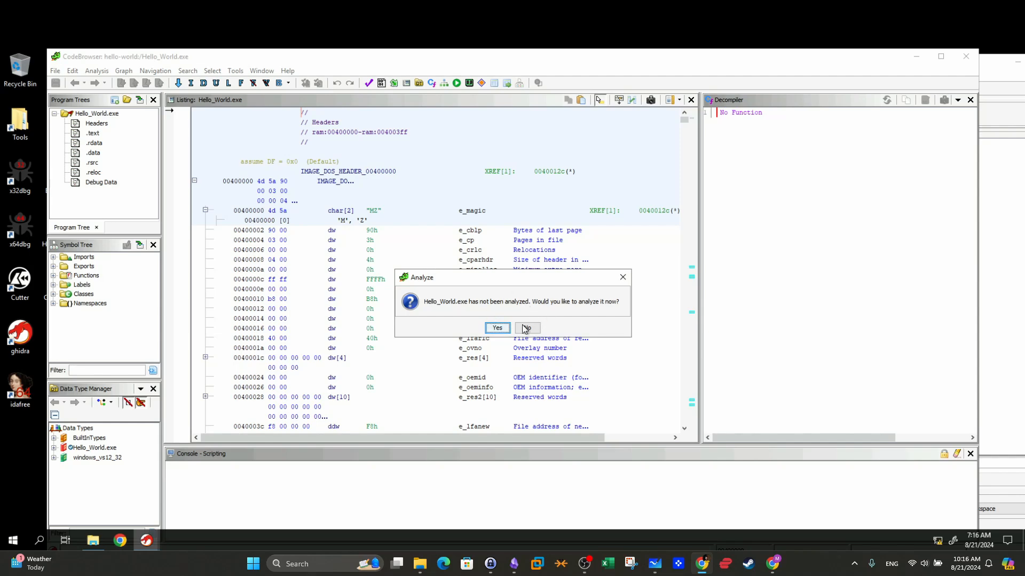
Step: Analyze Hello_World.exe with the standard default analyzers and maximize the CodeBrowser window
{"action": "left_click", "coordinate": [502, 329]}
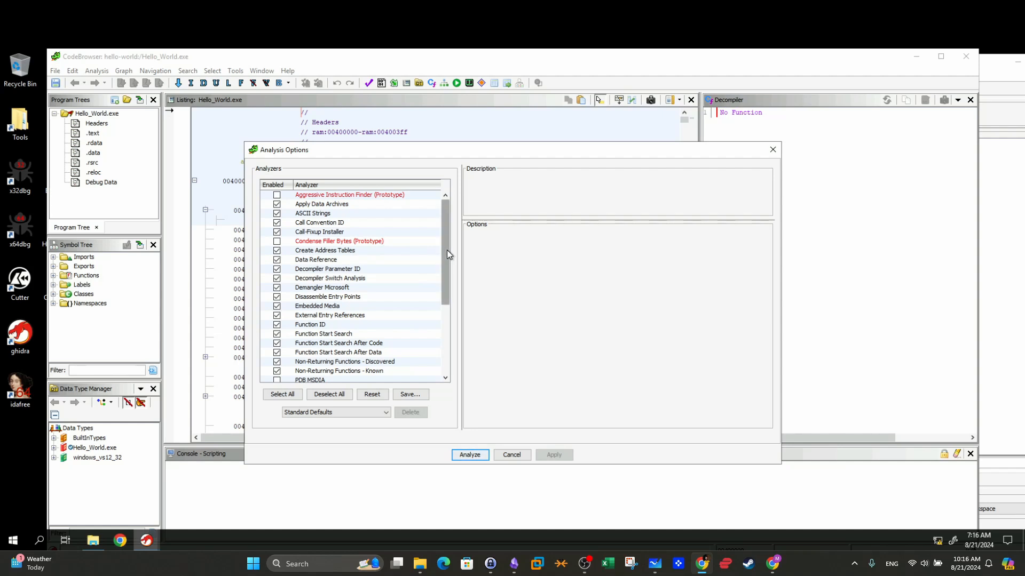
{"action": "left_click_drag", "start_coordinate": [447, 250], "coordinate": [444, 219]}
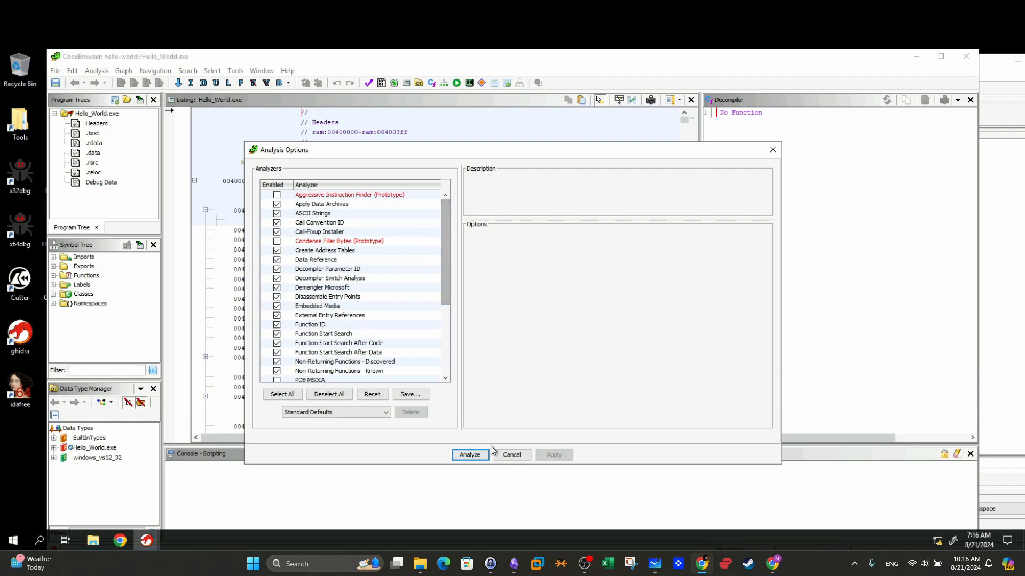
{"action": "left_click", "coordinate": [470, 454]}
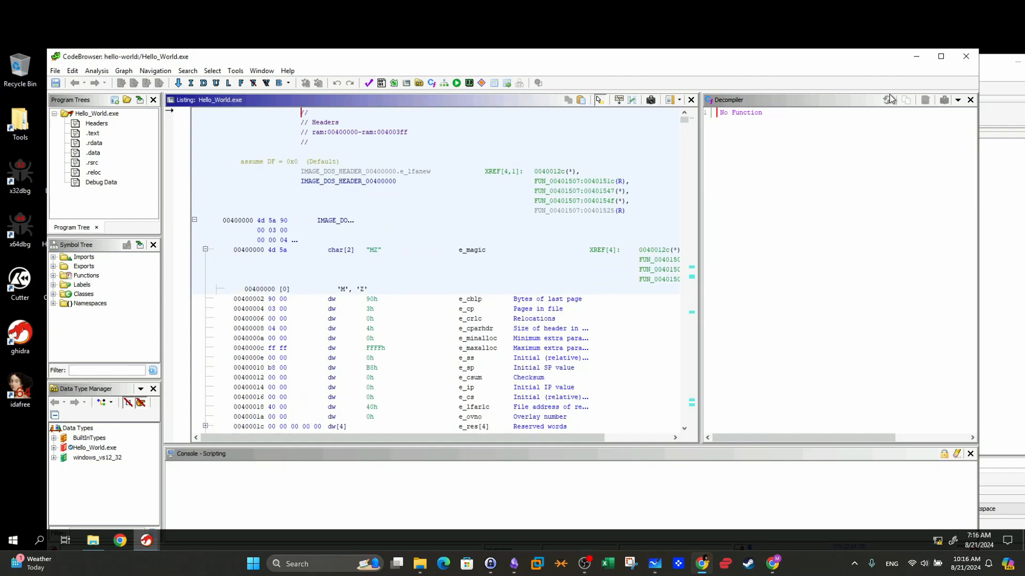
{"action": "left_click", "coordinate": [940, 57]}
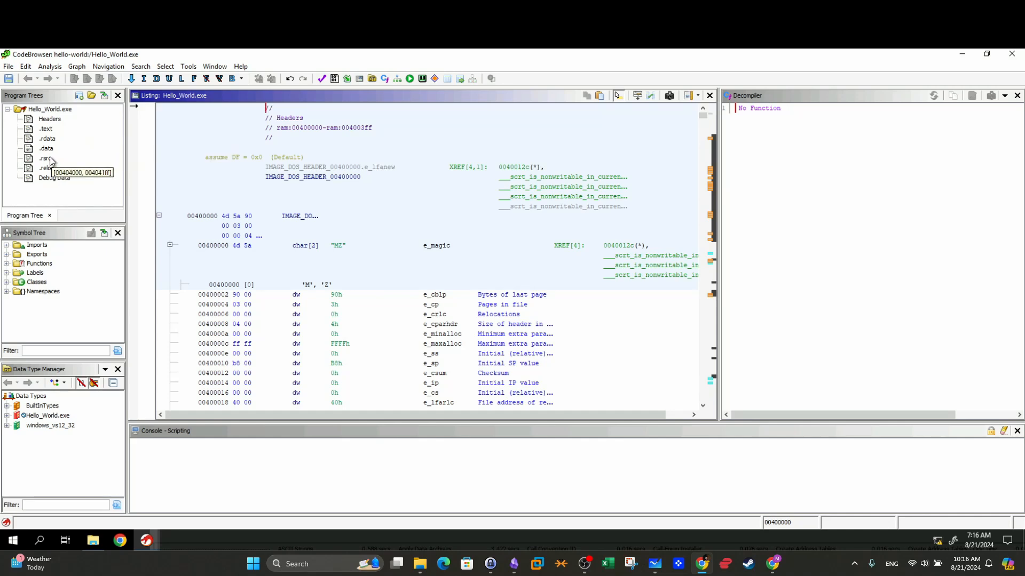
Step: Show the .text section in the listing and look through the program's imported libraries
{"action": "left_click", "coordinate": [45, 131]}
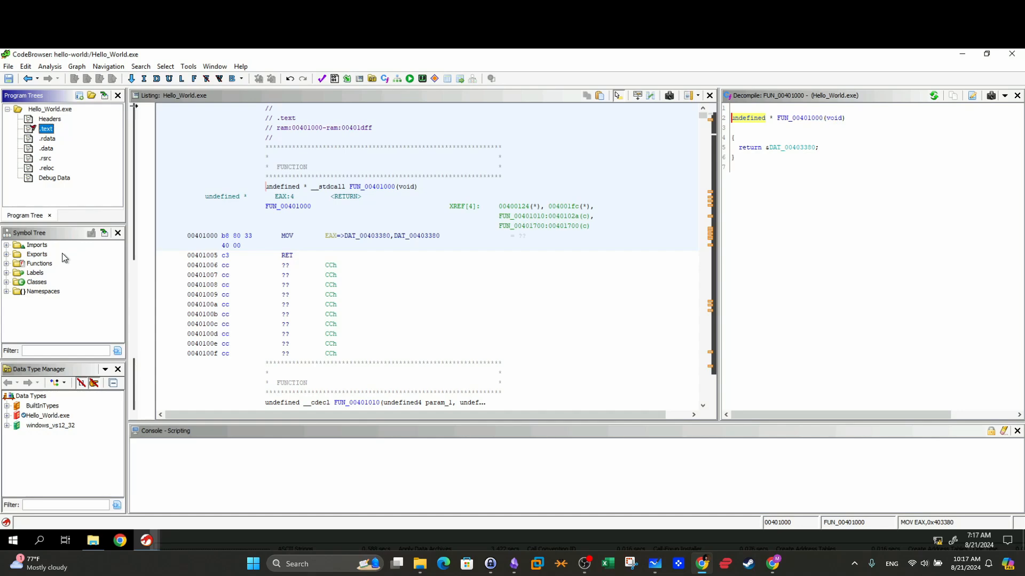
{"action": "left_click", "coordinate": [7, 245]}
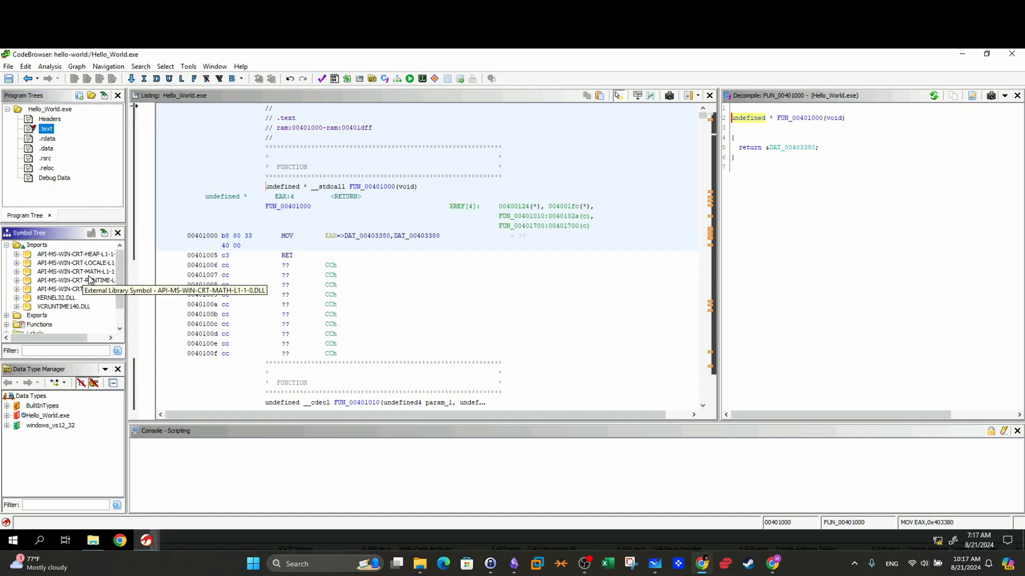
{"action": "double_click", "coordinate": [16, 246]}
Step: Expand the exported entry function, go to its local_8 variable in the listing, and collapse the exports again
{"action": "double_click", "coordinate": [16, 256]}
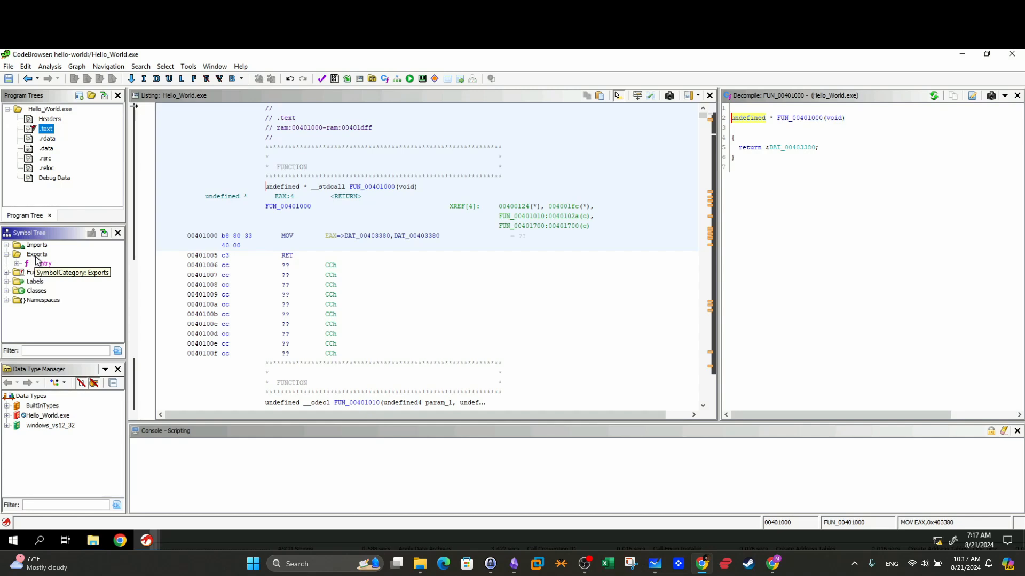
{"action": "left_click", "coordinate": [17, 264]}
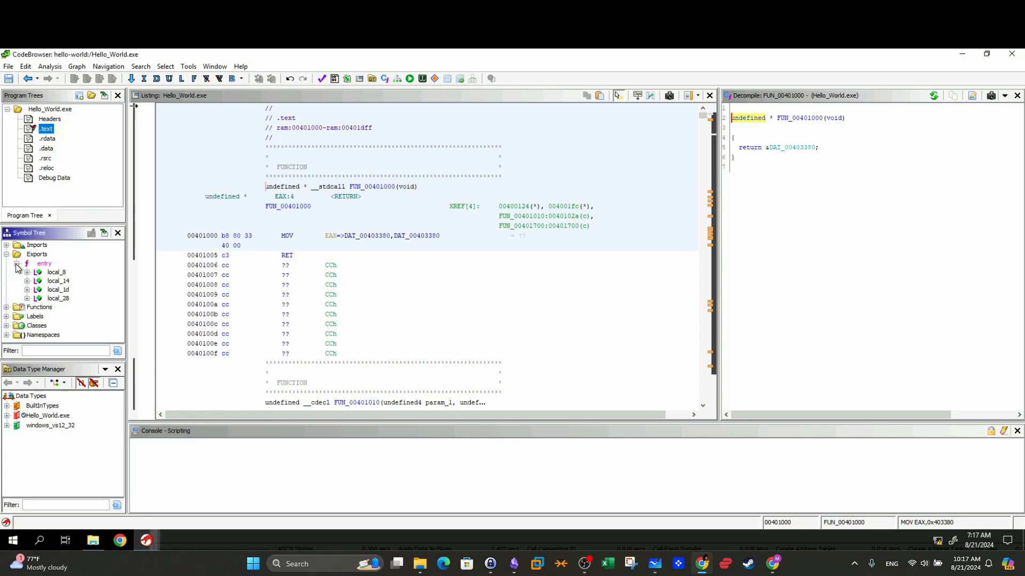
{"action": "left_click", "coordinate": [57, 274]}
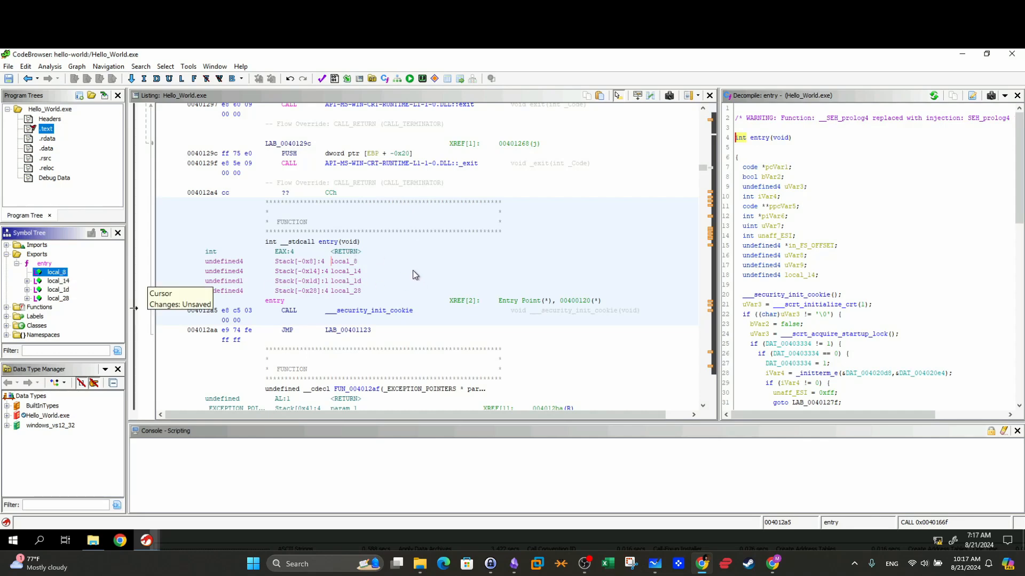
{"action": "left_click", "coordinate": [7, 255]}
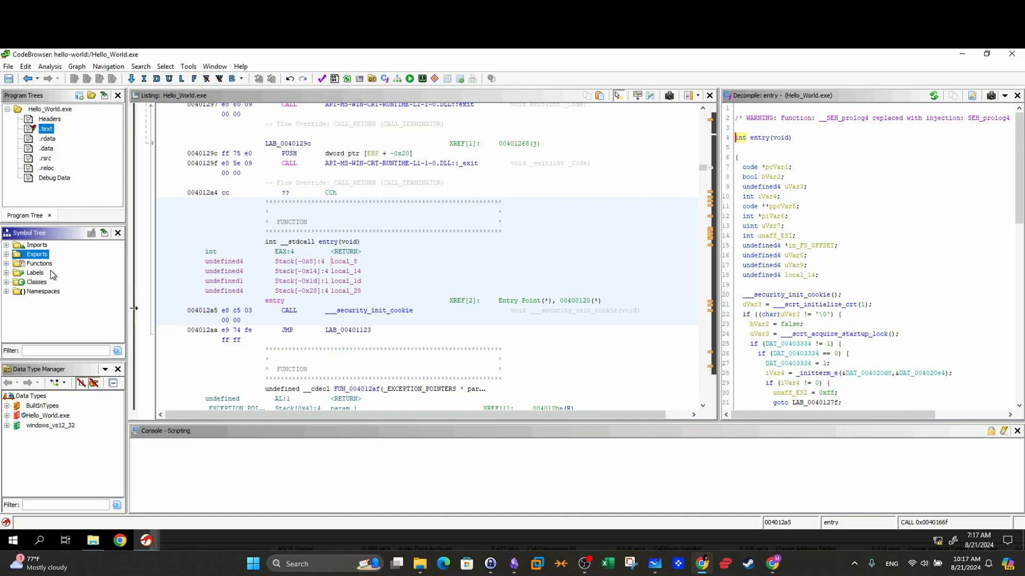
Step: Find the entry function among the program's functions and expand it to list its local variables
{"action": "left_click", "coordinate": [7, 264]}
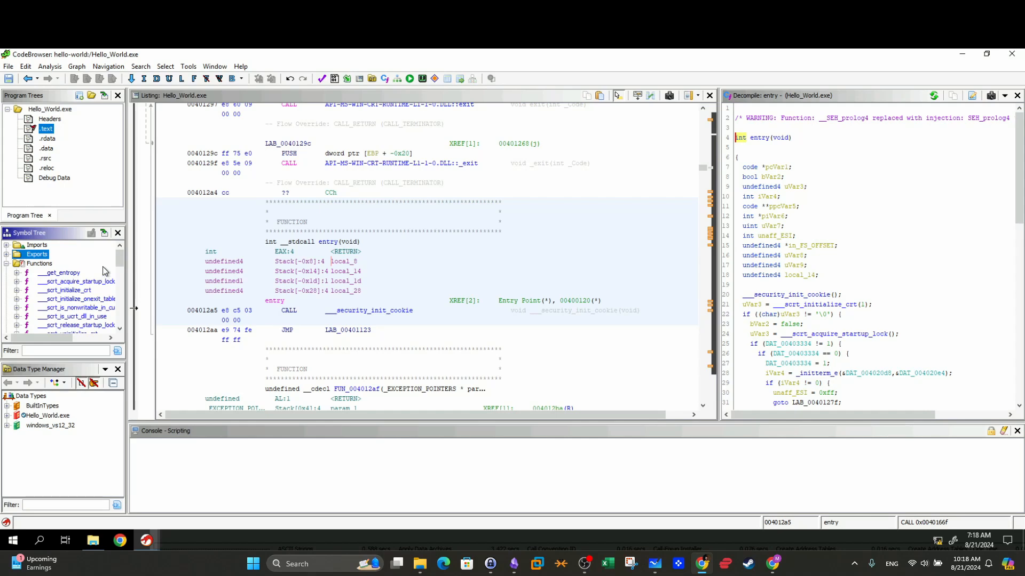
{"action": "left_click_drag", "start_coordinate": [118, 265], "coordinate": [117, 287]}
{"action": "left_click", "coordinate": [44, 305]}
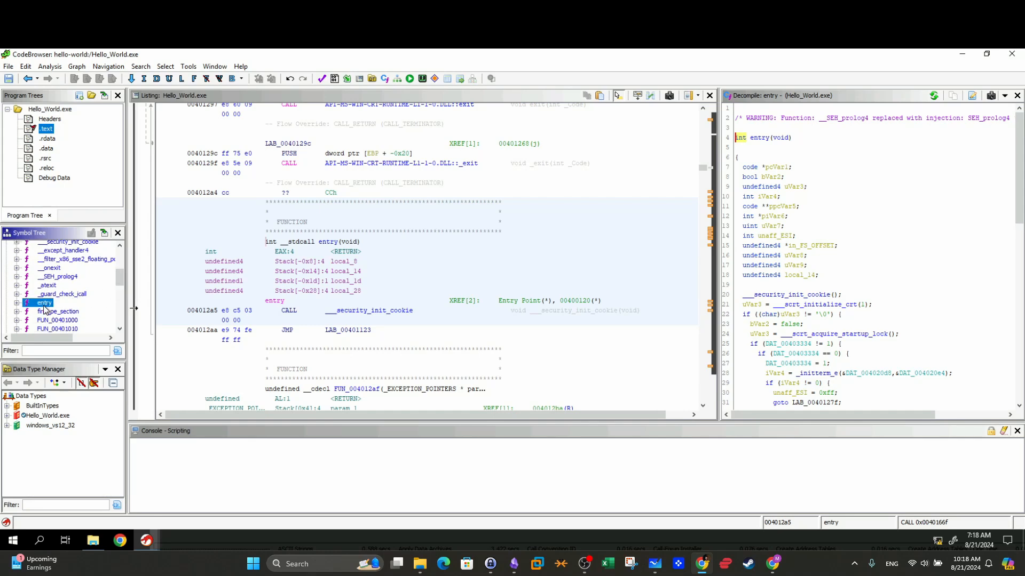
{"action": "double_click", "coordinate": [44, 305]}
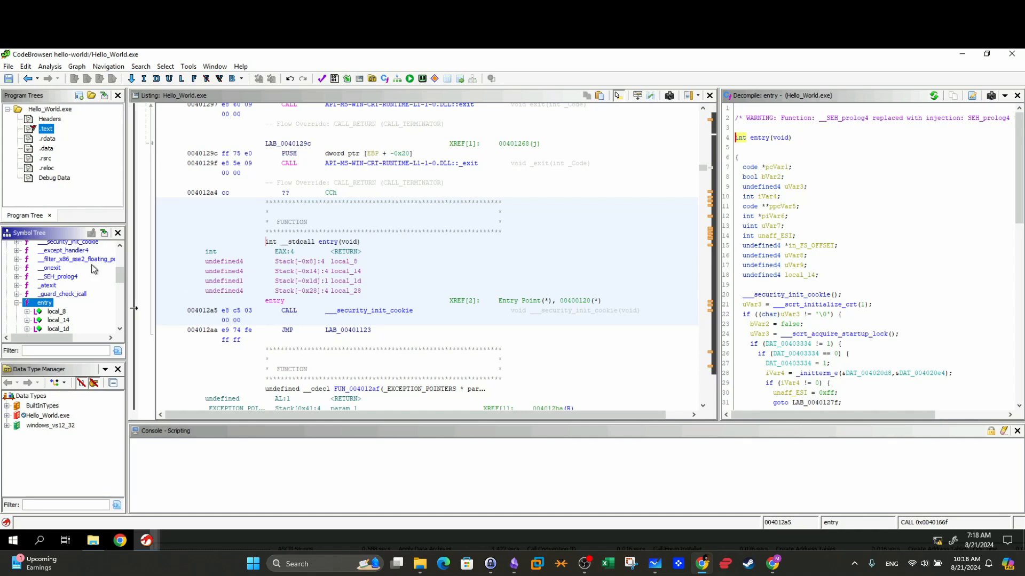
{"action": "scroll", "coordinate": [73, 288], "scroll_direction": "down", "scroll_amount": 1}
{"action": "double_click", "coordinate": [46, 281]}
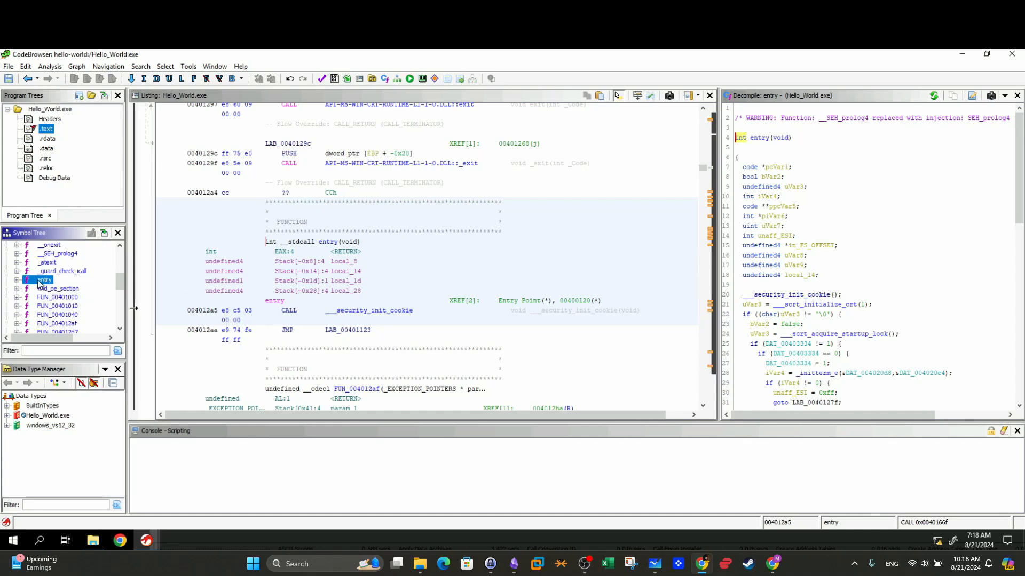
{"action": "left_click", "coordinate": [16, 280]}
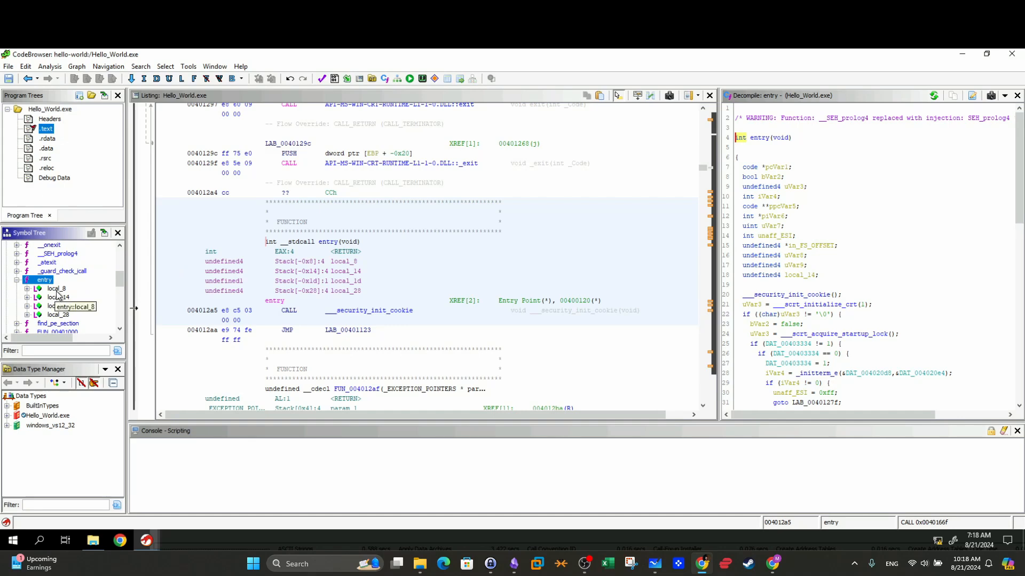
Step: Locate entry's local variables local_8, local_14, local_1d and local_28 in the listing, then collapse the function
{"action": "left_click", "coordinate": [57, 290]}
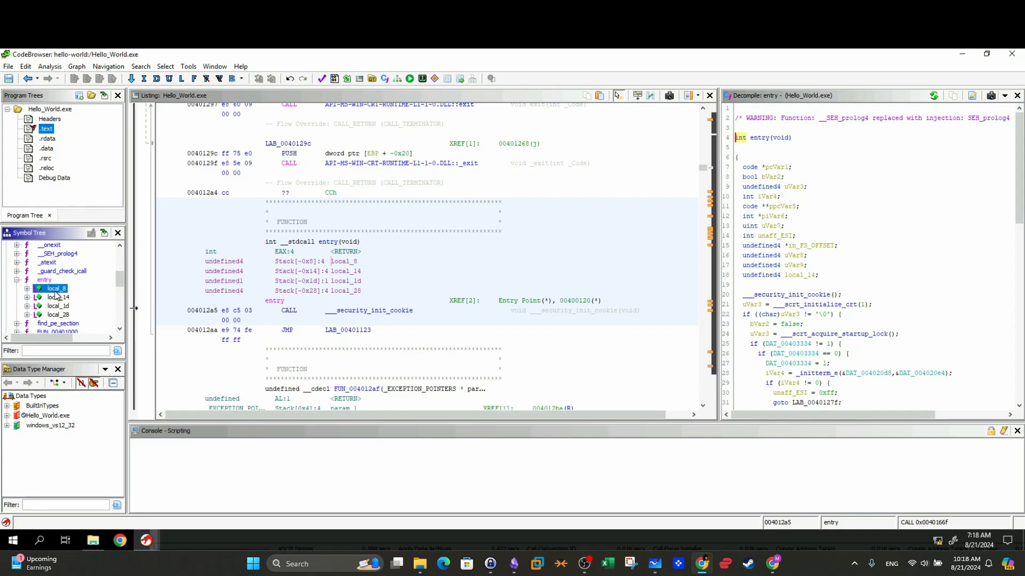
{"action": "left_click", "coordinate": [58, 306]}
{"action": "left_click", "coordinate": [58, 314]}
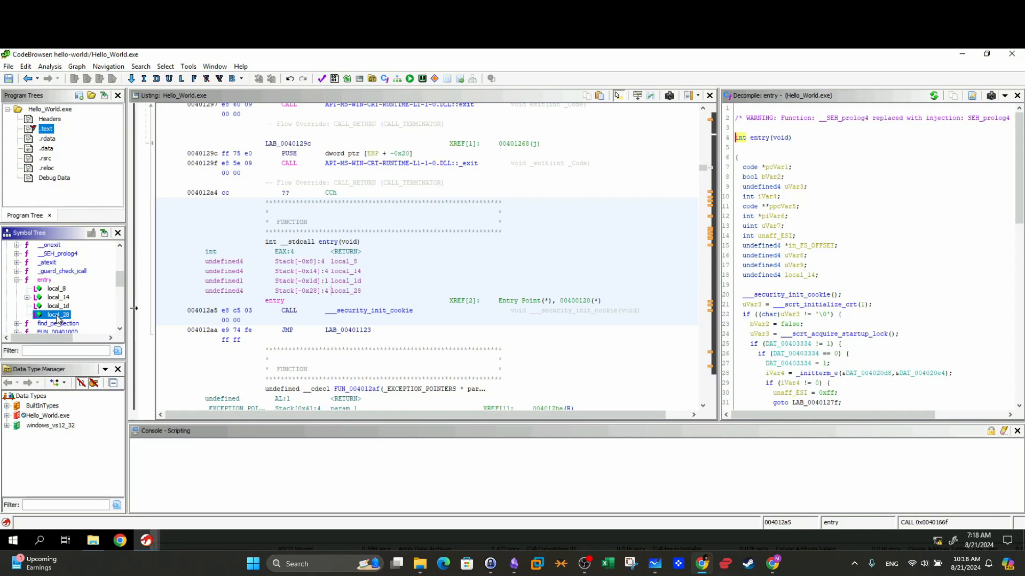
{"action": "left_click", "coordinate": [58, 306]}
{"action": "left_click", "coordinate": [58, 297]}
{"action": "left_click", "coordinate": [56, 289]}
{"action": "left_click", "coordinate": [59, 307]}
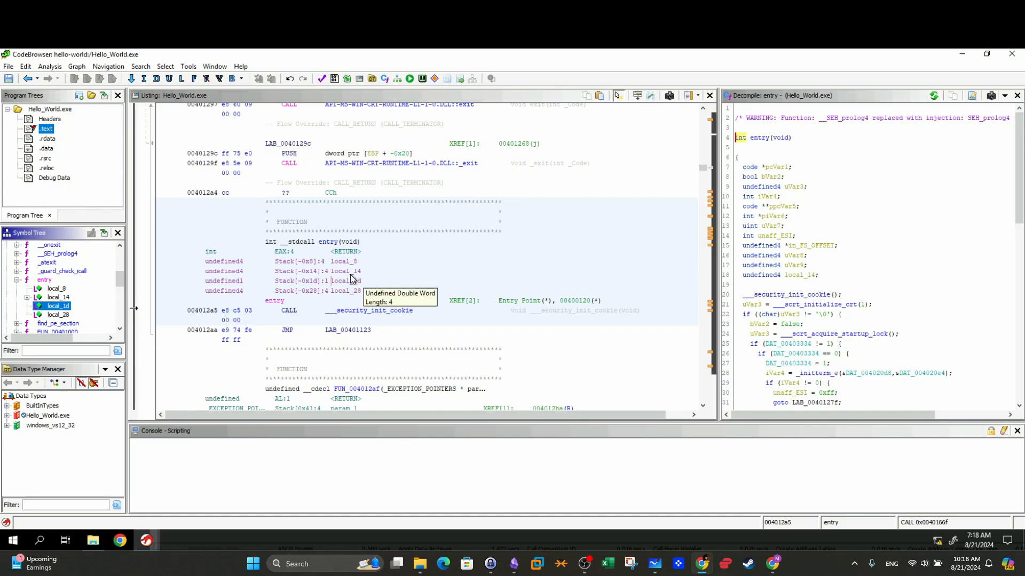
{"action": "left_click", "coordinate": [17, 280]}
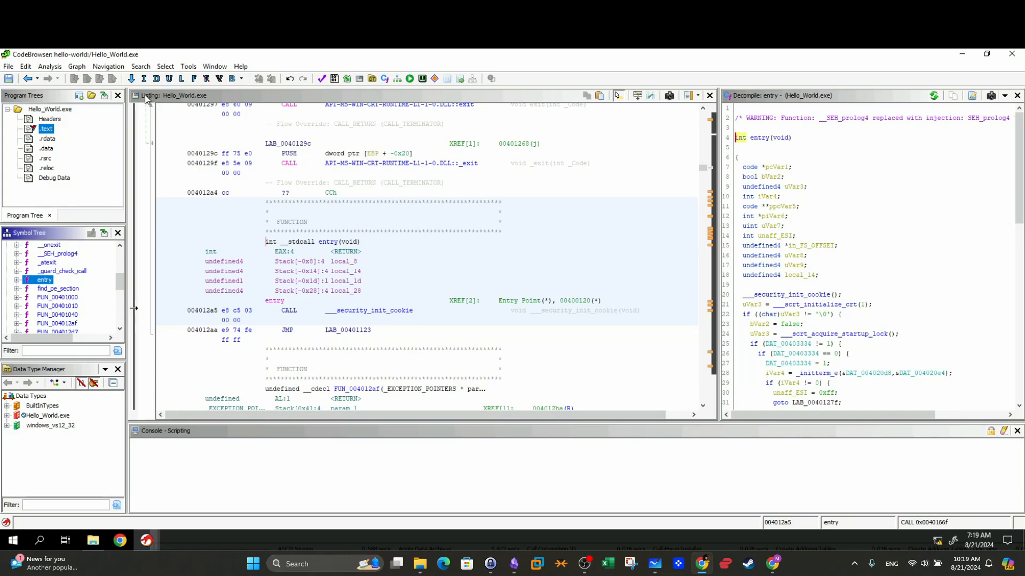
Step: Go further down the listing and examine the instruction addresses from 004014db up to 004014be
{"action": "left_click_drag", "start_coordinate": [701, 170], "coordinate": [701, 212]}
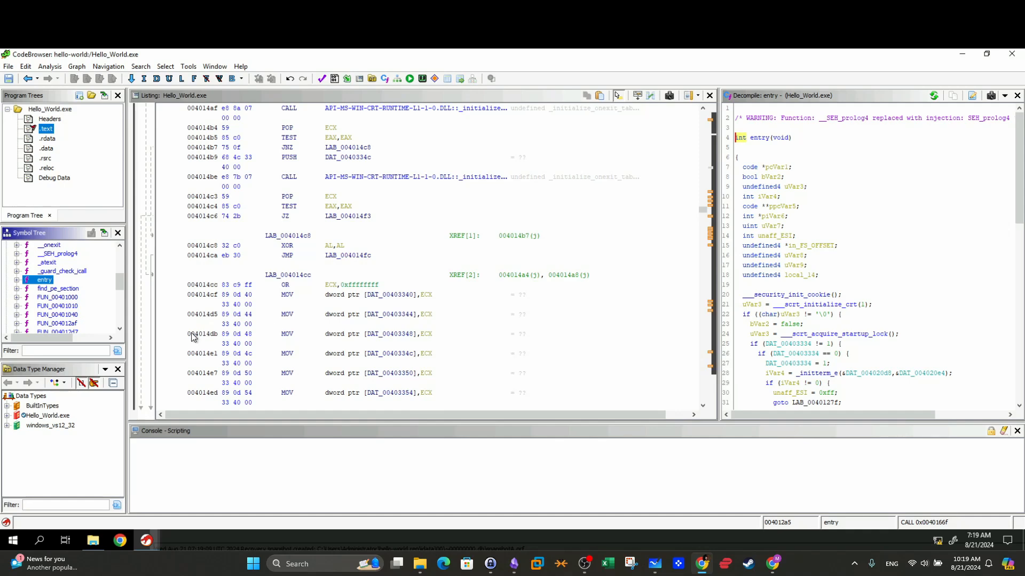
{"action": "left_click", "coordinate": [215, 335]}
{"action": "left_click", "coordinate": [207, 316]}
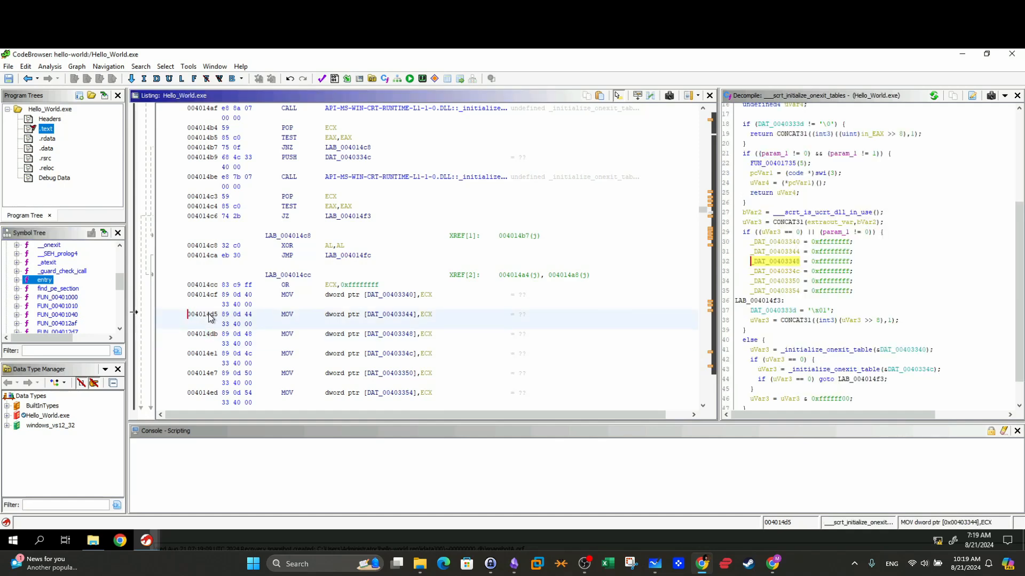
{"action": "left_click", "coordinate": [210, 297]}
{"action": "left_click", "coordinate": [197, 287]}
{"action": "left_click", "coordinate": [204, 257]}
{"action": "left_click", "coordinate": [203, 246]}
{"action": "left_click", "coordinate": [194, 216]}
{"action": "left_click", "coordinate": [198, 206]}
{"action": "left_click", "coordinate": [200, 196]}
{"action": "left_click", "coordinate": [200, 178]}
Step: Highlight the opcode bytes and CALL instruction at 004014be, followed by the POP ECX instruction at 004014c3
{"action": "left_click_drag", "start_coordinate": [252, 176], "coordinate": [227, 178]}
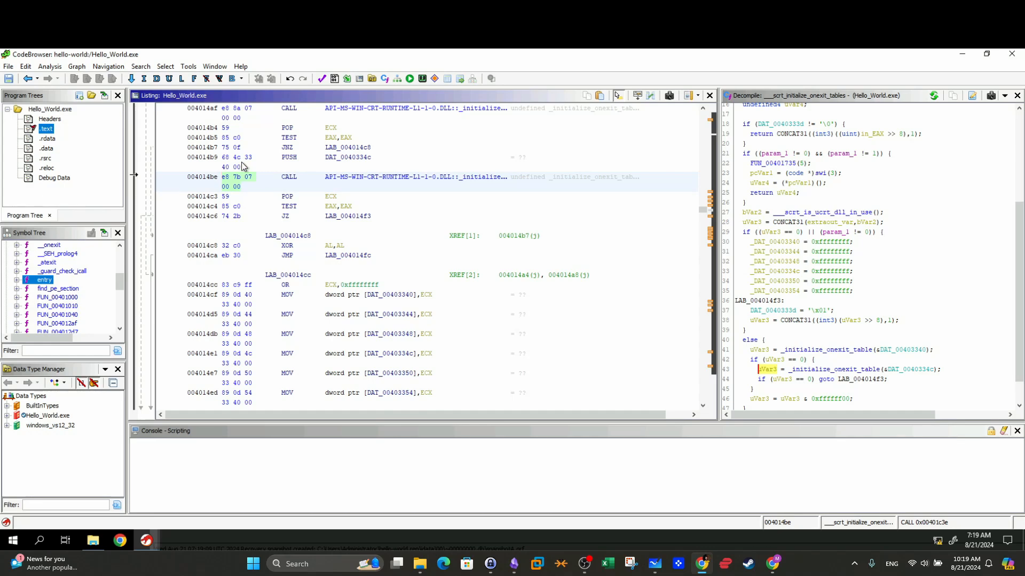
{"action": "left_click_drag", "start_coordinate": [238, 187], "coordinate": [306, 172]}
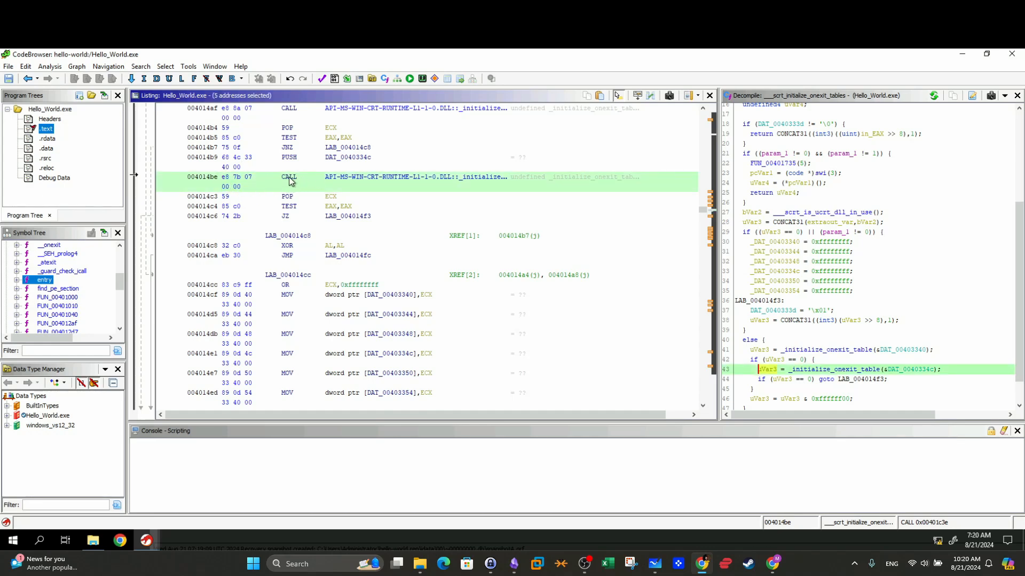
{"action": "left_click", "coordinate": [283, 196]}
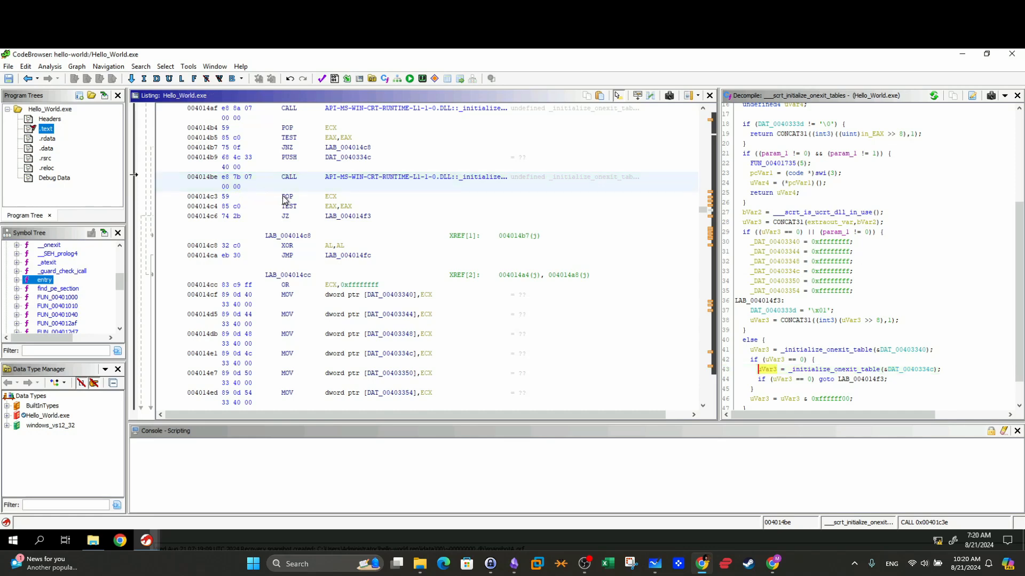
{"action": "left_click", "coordinate": [286, 184]}
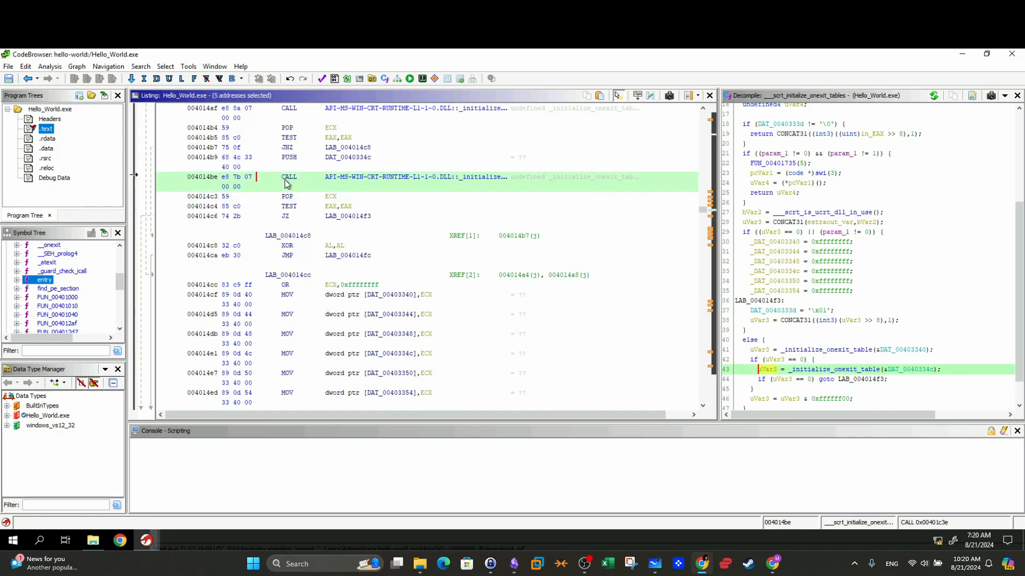
{"action": "left_click_drag", "start_coordinate": [294, 197], "coordinate": [327, 200]}
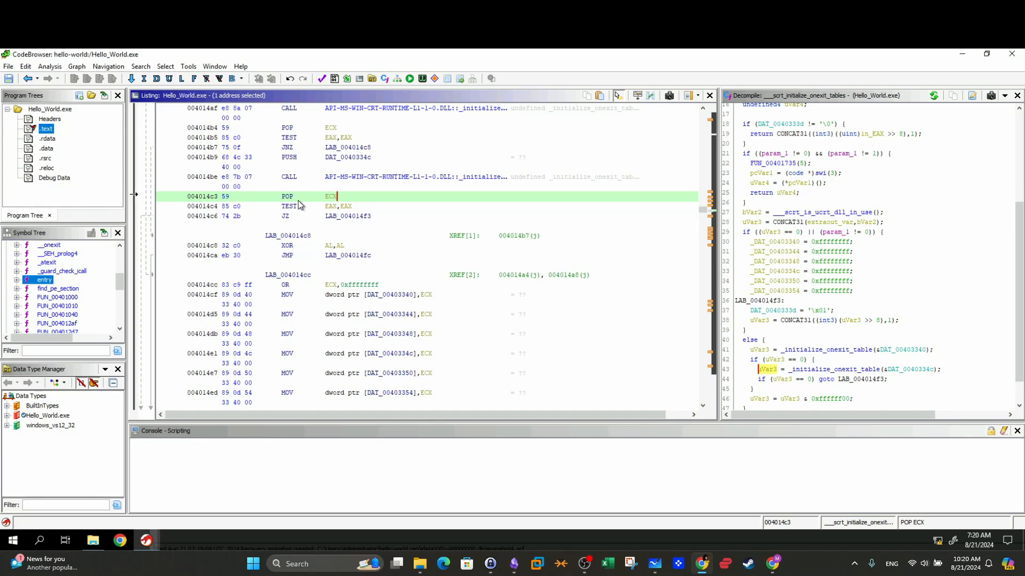
Step: Bring ___scrt_is_nonwritable_in_current_image into view in the listing and widen the Decompiler pane
{"action": "scroll", "coordinate": [335, 250], "scroll_direction": "down", "scroll_amount": 10}
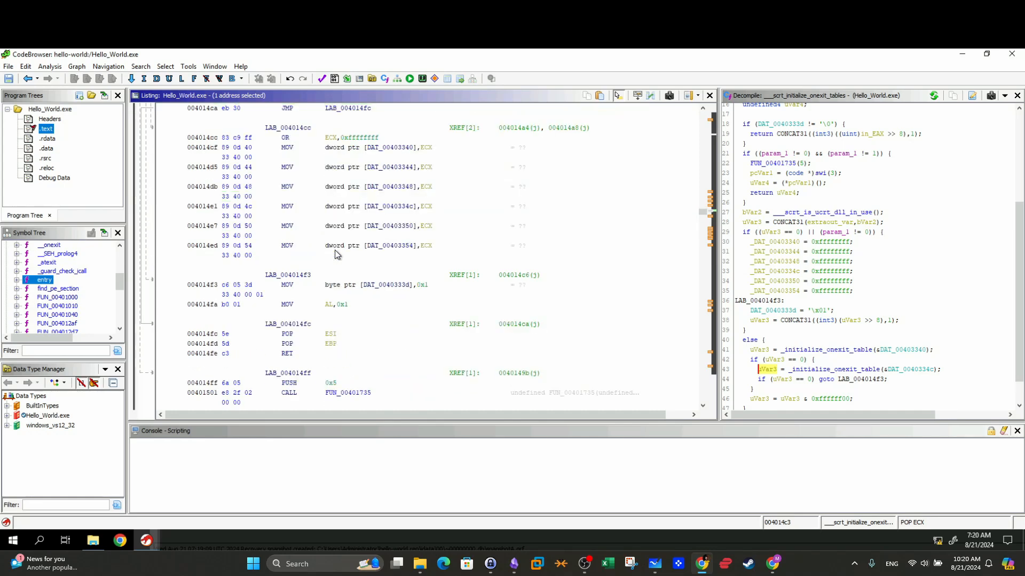
{"action": "scroll", "coordinate": [334, 250], "scroll_direction": "down", "scroll_amount": 5}
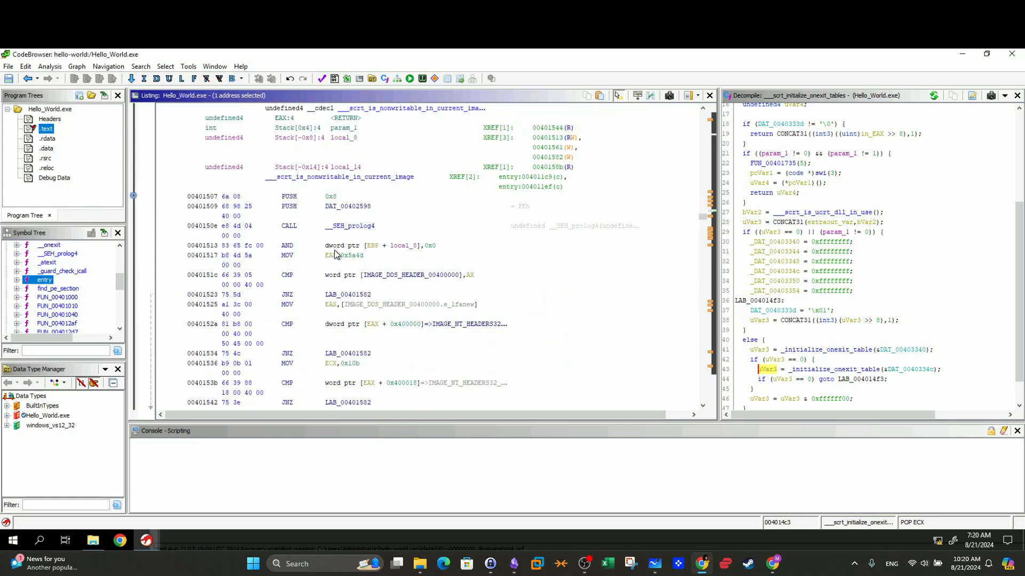
{"action": "left_click", "coordinate": [723, 187]}
{"action": "left_click_drag", "start_coordinate": [723, 187], "coordinate": [651, 178]}
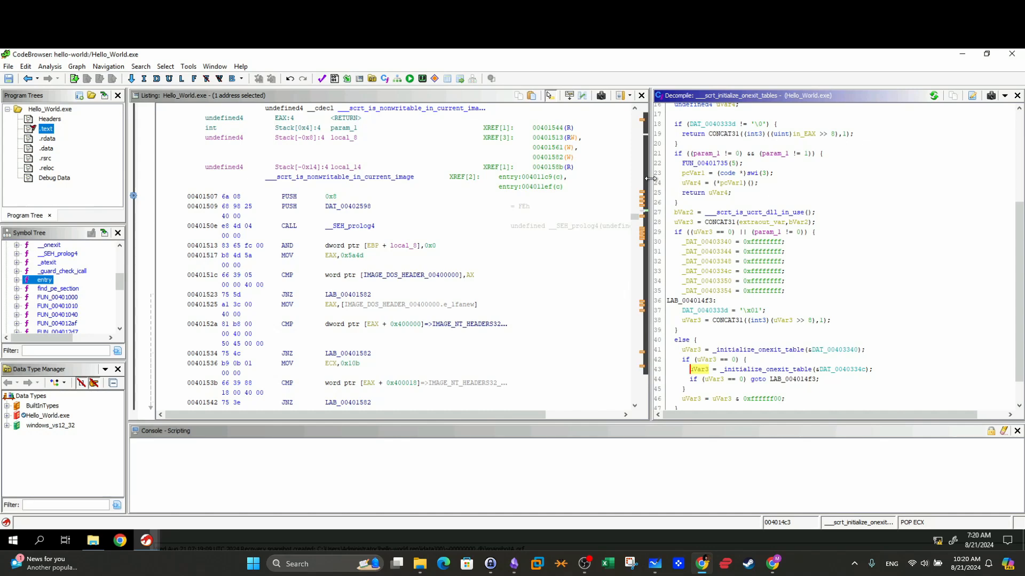
{"action": "mouse_move", "coordinate": [810, 155]}
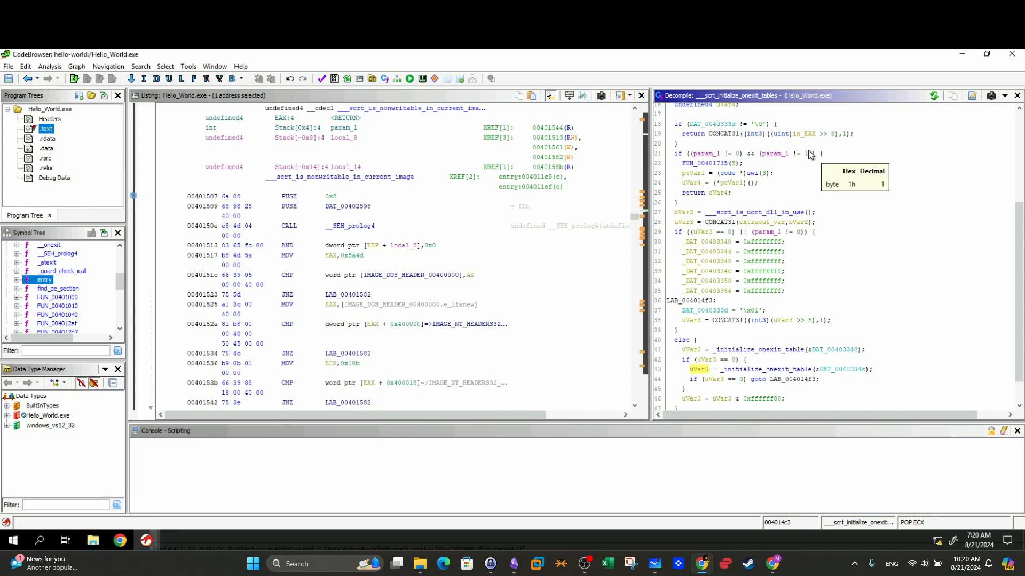
{"action": "left_click_drag", "start_coordinate": [1008, 275], "coordinate": [1009, 160]}
Step: Compare instructions of ___scrt_is_nonwritable_in_current_image and the ___get_entropy function in the listing with their decompiled code
{"action": "left_click", "coordinate": [438, 281]}
{"action": "left_click", "coordinate": [403, 247]}
{"action": "left_click", "coordinate": [325, 278]}
{"action": "left_click", "coordinate": [357, 307]}
{"action": "left_click", "coordinate": [356, 335]}
{"action": "left_click", "coordinate": [355, 356]}
{"action": "left_click", "coordinate": [357, 366]}
{"action": "left_click", "coordinate": [359, 387]}
{"action": "left_click", "coordinate": [352, 248]}
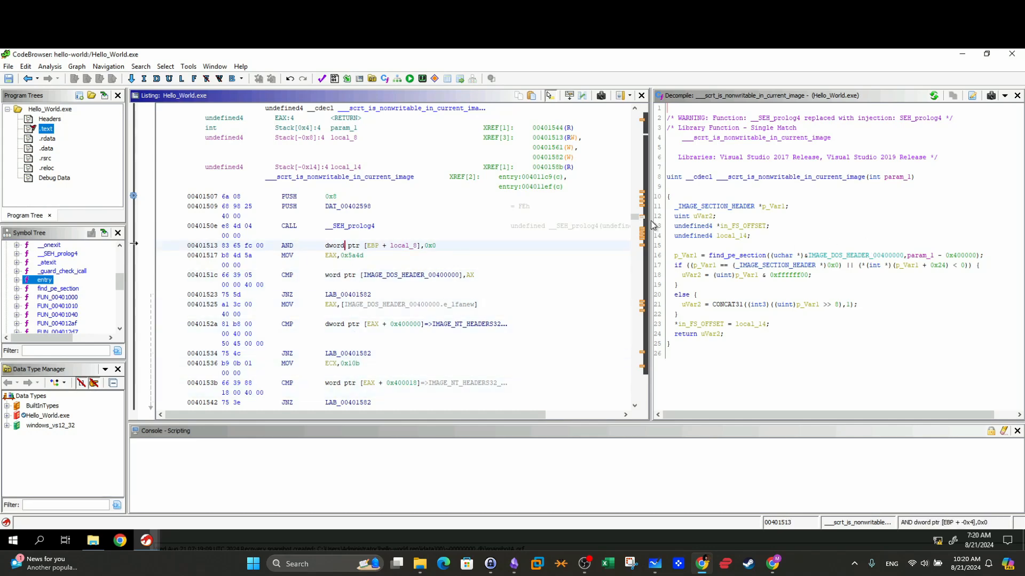
{"action": "left_click", "coordinate": [635, 240]}
{"action": "left_click", "coordinate": [352, 259]}
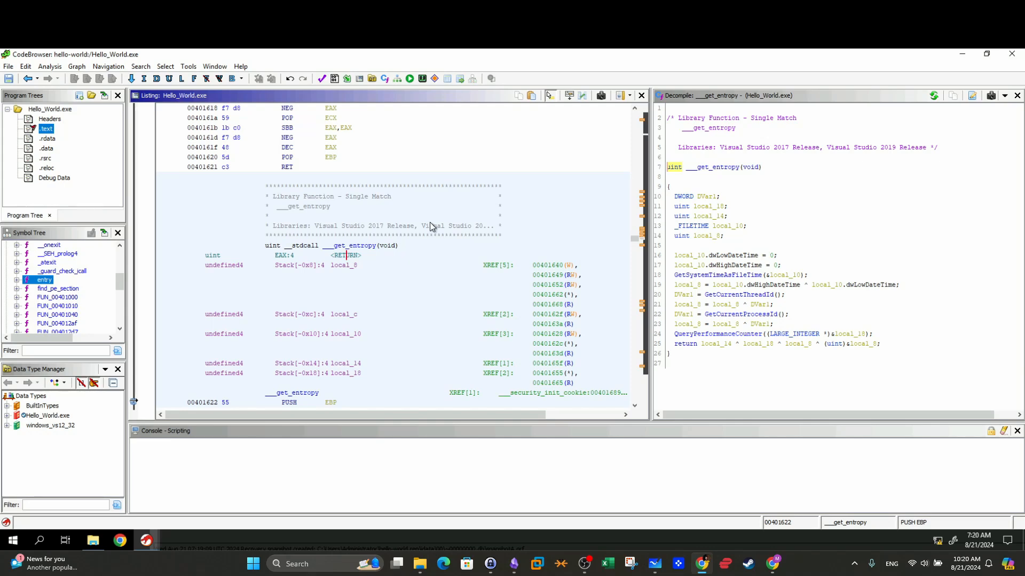
Step: Go back to the entry function and read its decompiled code through to the final exit call
{"action": "left_click_drag", "start_coordinate": [639, 236], "coordinate": [645, 102]}
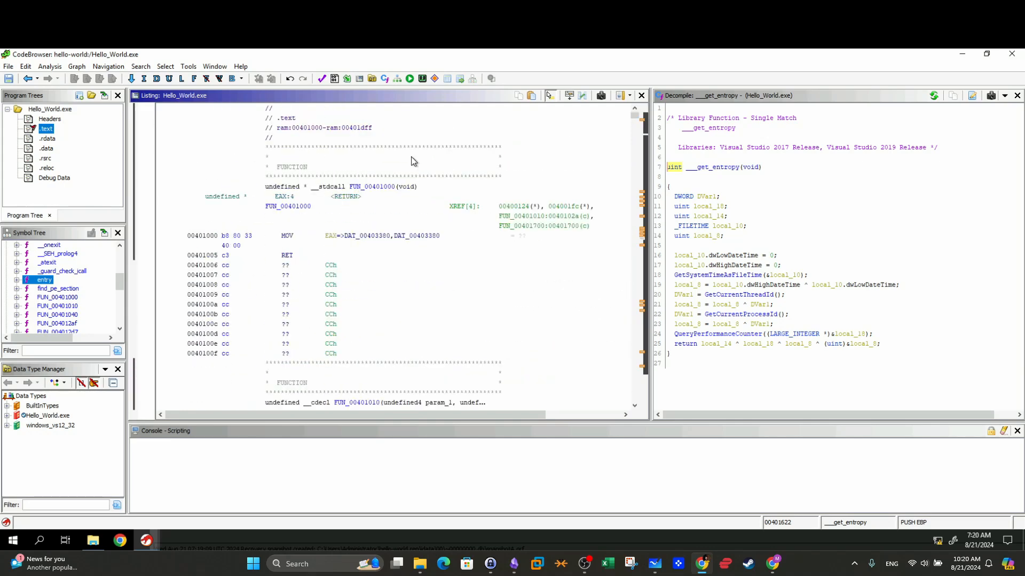
{"action": "double_click", "coordinate": [38, 280]}
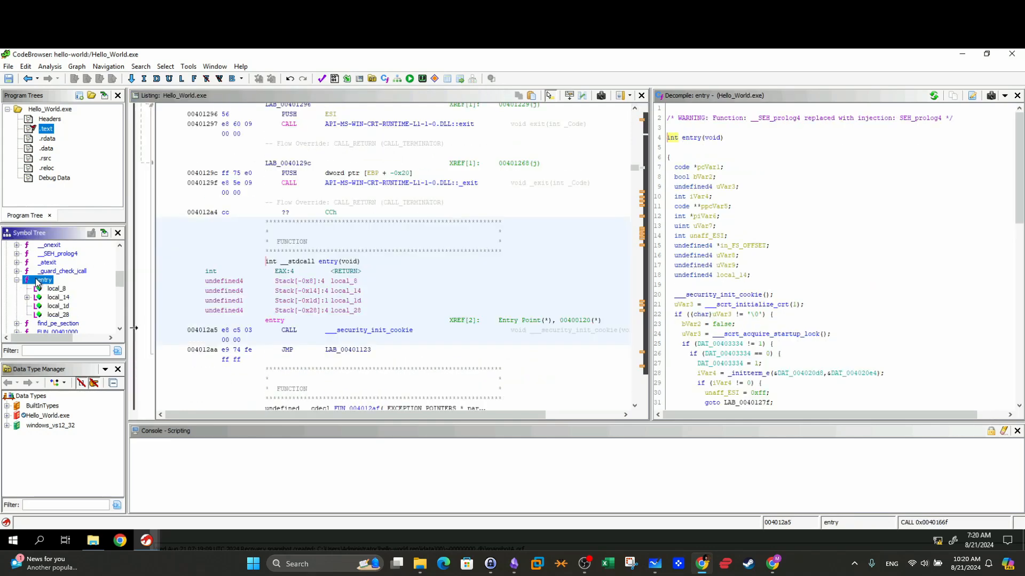
{"action": "left_click", "coordinate": [397, 270]}
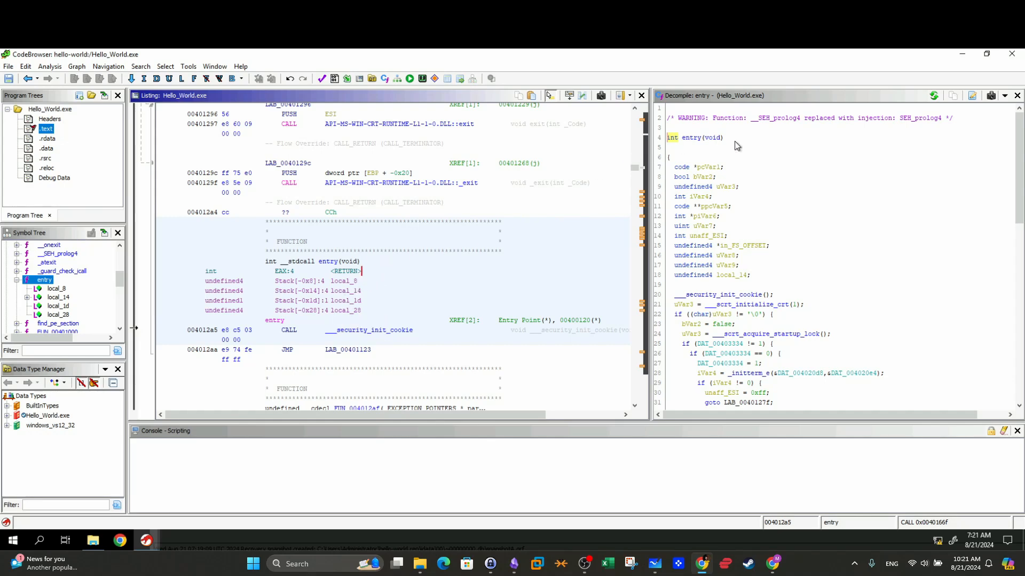
{"action": "left_click", "coordinate": [708, 139]}
{"action": "left_click", "coordinate": [691, 139]}
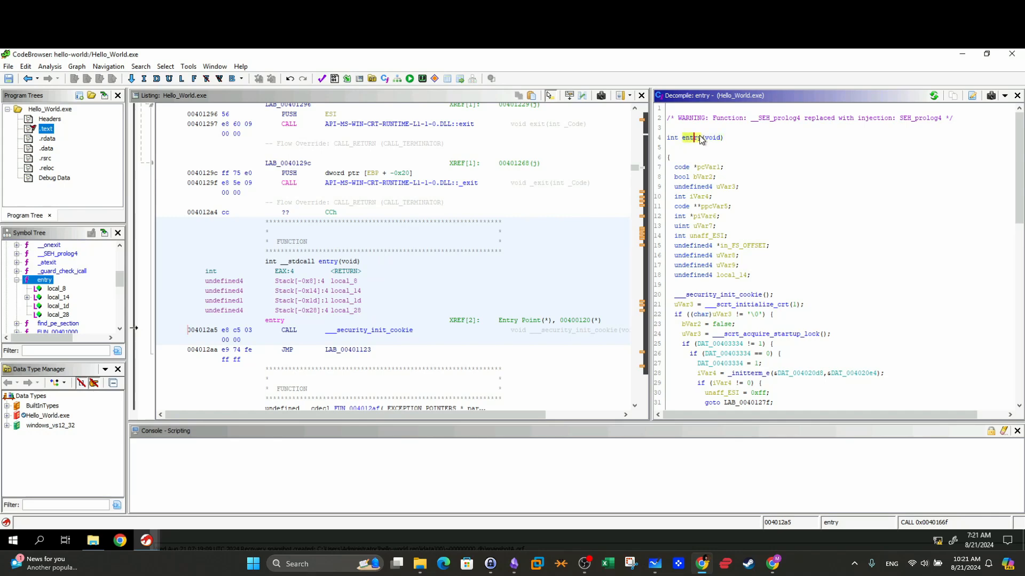
{"action": "scroll", "coordinate": [720, 193], "scroll_direction": "down", "scroll_amount": 13}
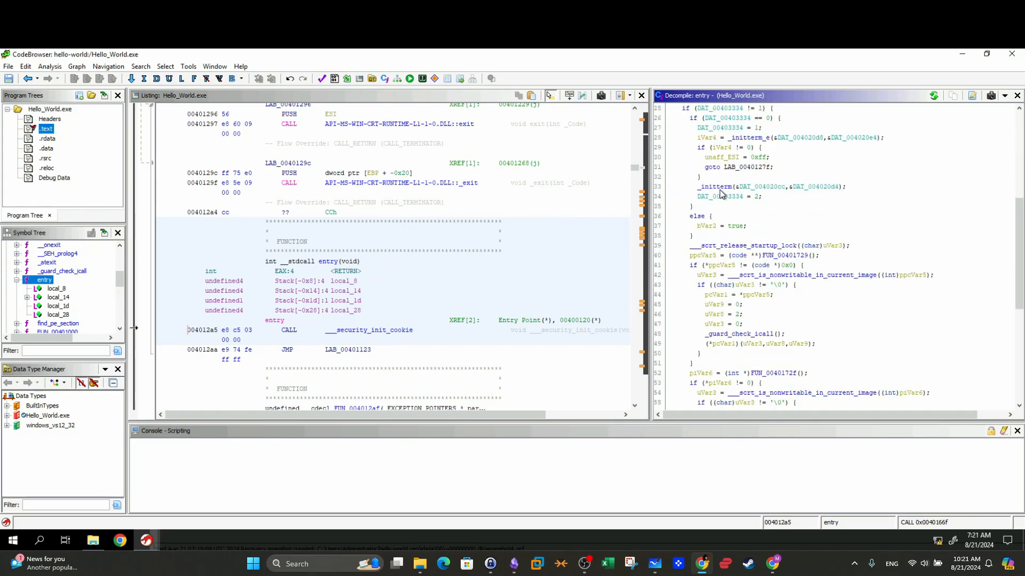
{"action": "scroll", "coordinate": [720, 193], "scroll_direction": "down", "scroll_amount": 4}
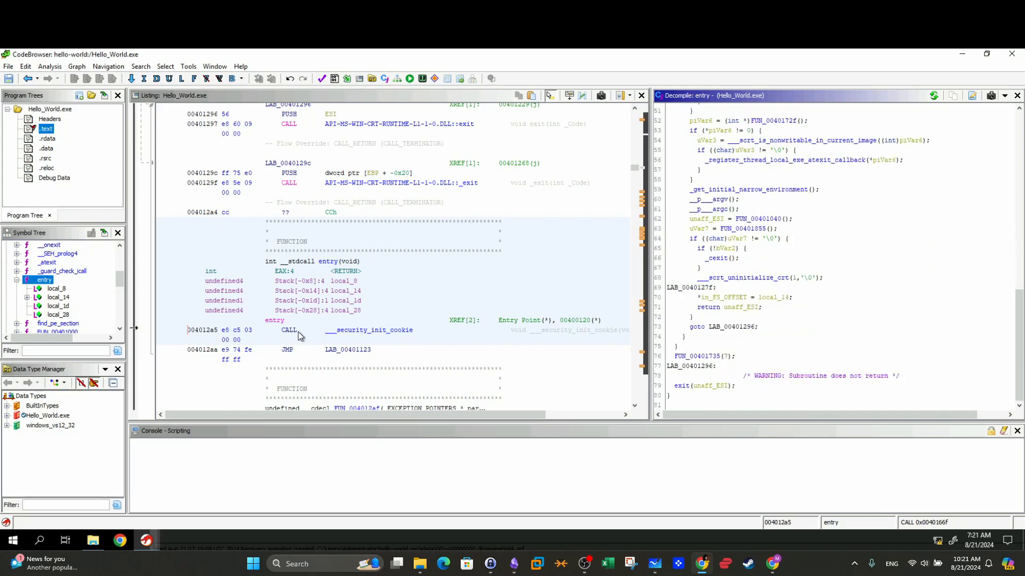
Step: Locate the ___security_init_cookie call in entry's listing and decompiled code, and follow it to that function's definition
{"action": "left_click", "coordinate": [286, 331]}
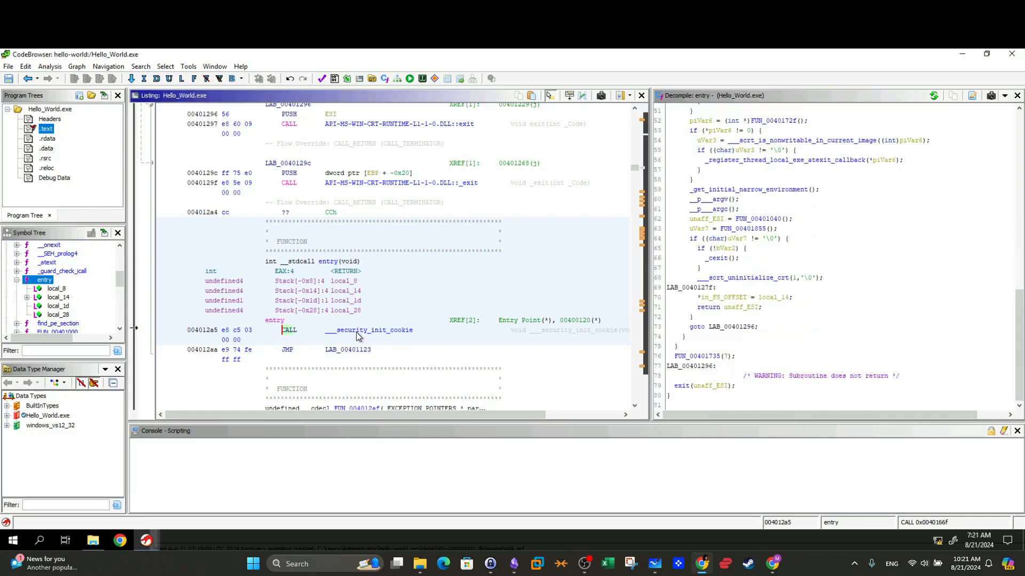
{"action": "scroll", "coordinate": [791, 228], "scroll_direction": "up", "scroll_amount": 16}
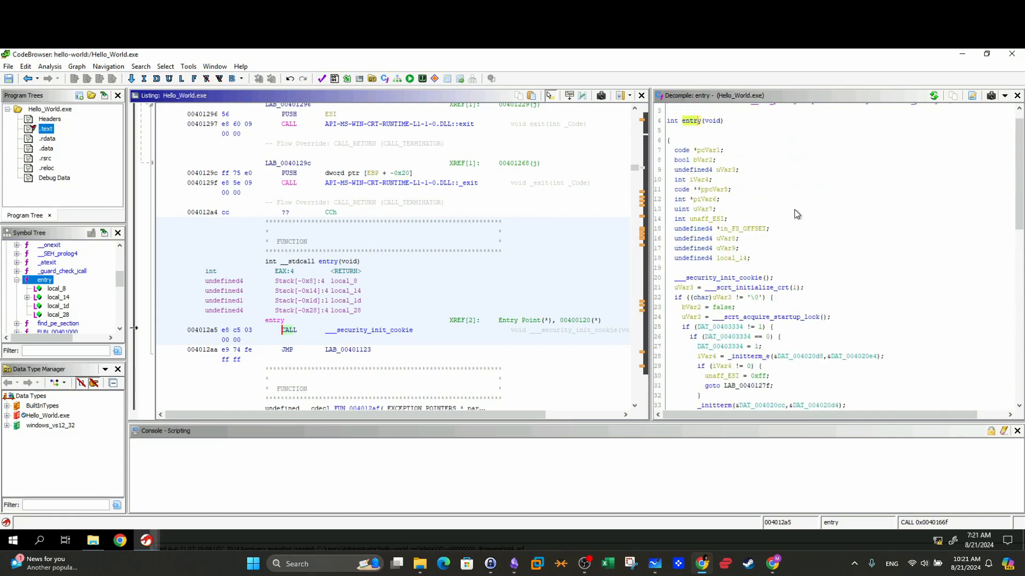
{"action": "left_click_drag", "start_coordinate": [776, 278], "coordinate": [668, 279]}
{"action": "double_click", "coordinate": [726, 278]}
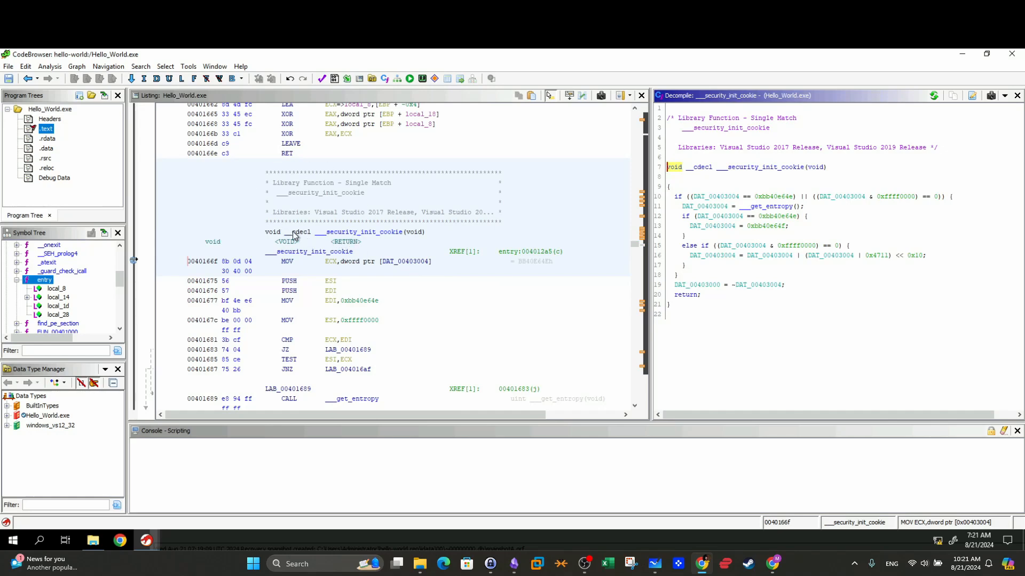
{"action": "left_click", "coordinate": [323, 234]}
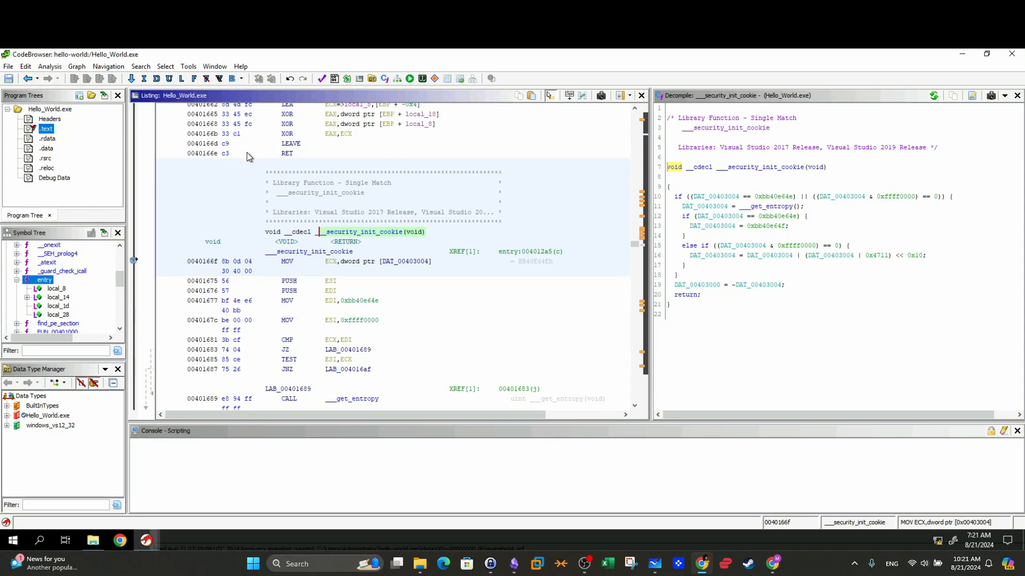
Step: Search all loaded memory blocks for null-terminated strings with a minimum length of 5 and alignment 1
{"action": "left_click", "coordinate": [141, 67]}
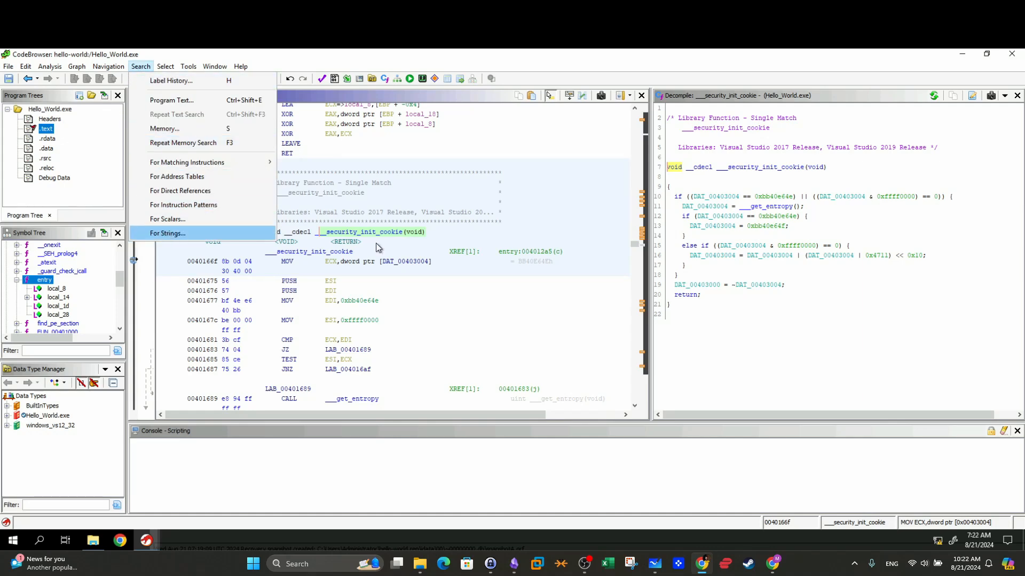
{"action": "left_click", "coordinate": [190, 233]}
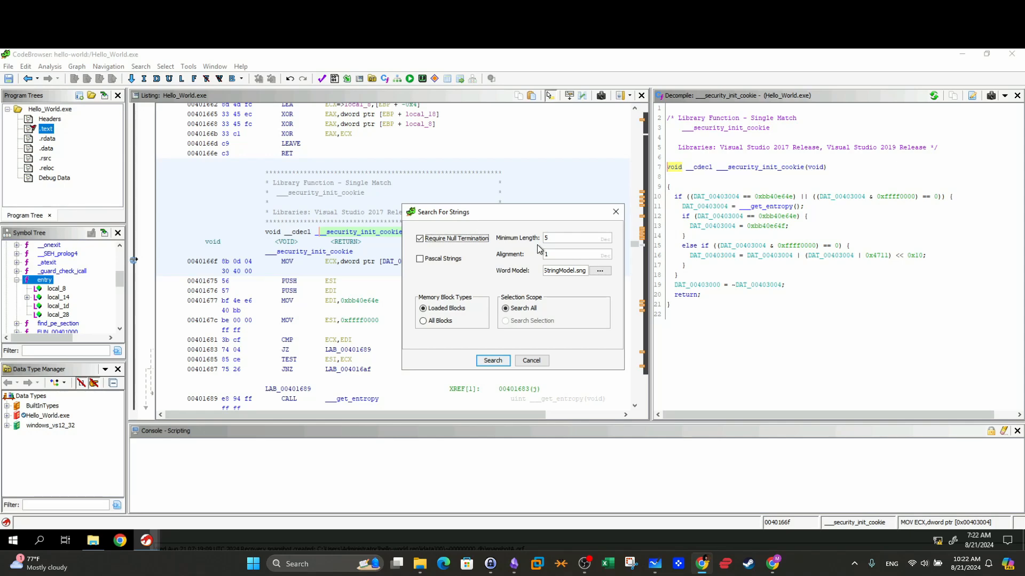
{"action": "left_click", "coordinate": [557, 271]}
{"action": "left_click", "coordinate": [495, 363]}
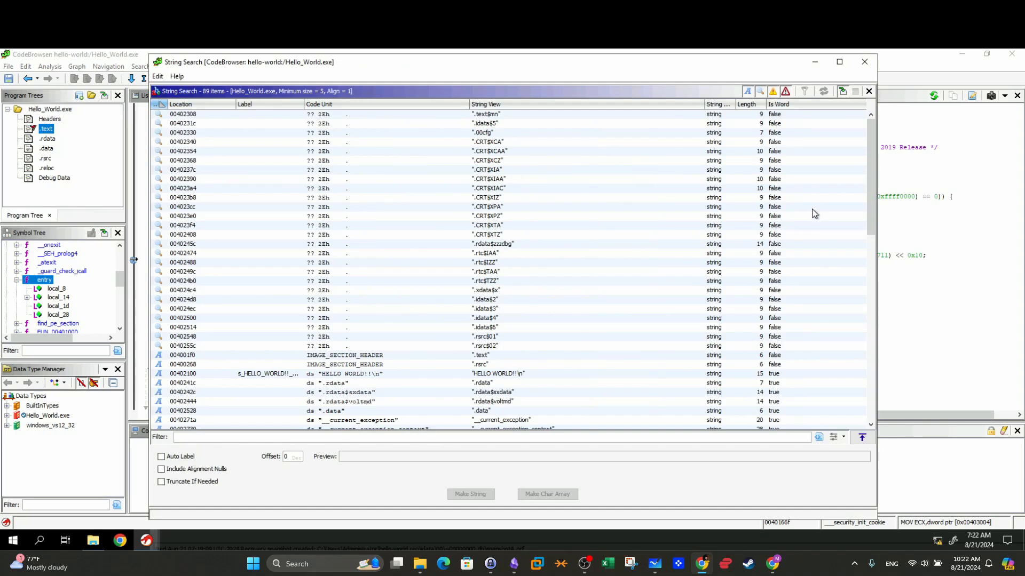
Step: Filter the found strings by "hello", select the "HELLO WORLD!!\n" entry and close the string search results
{"action": "scroll", "coordinate": [303, 181], "scroll_direction": "down", "scroll_amount": 15}
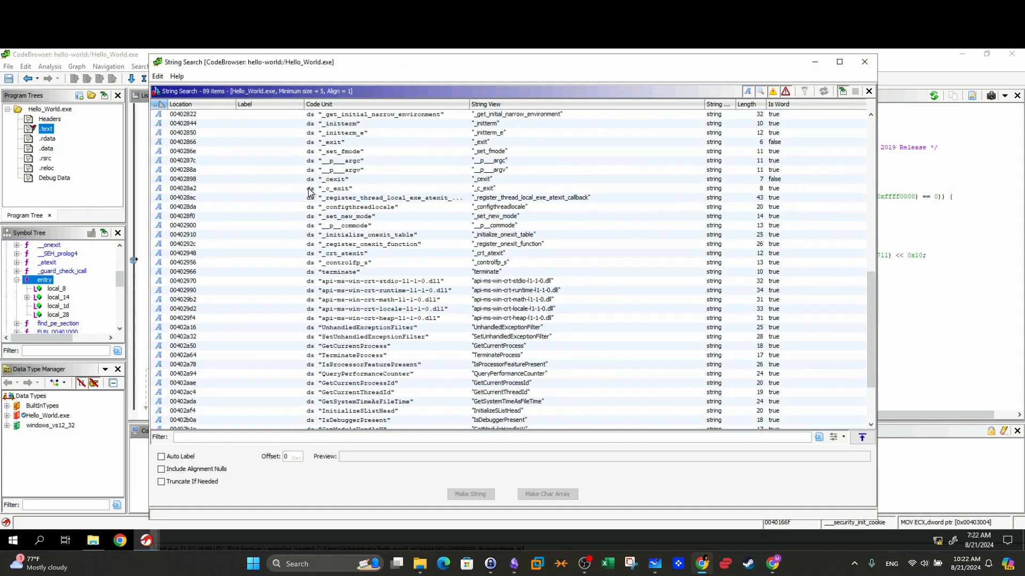
{"action": "left_click", "coordinate": [194, 438]}
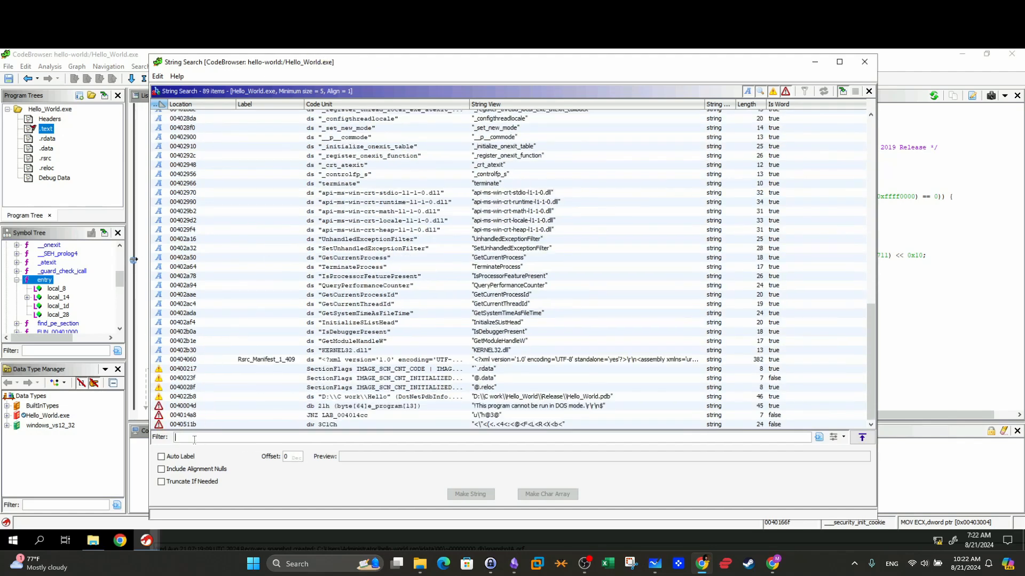
{"action": "type", "text": "hello"}
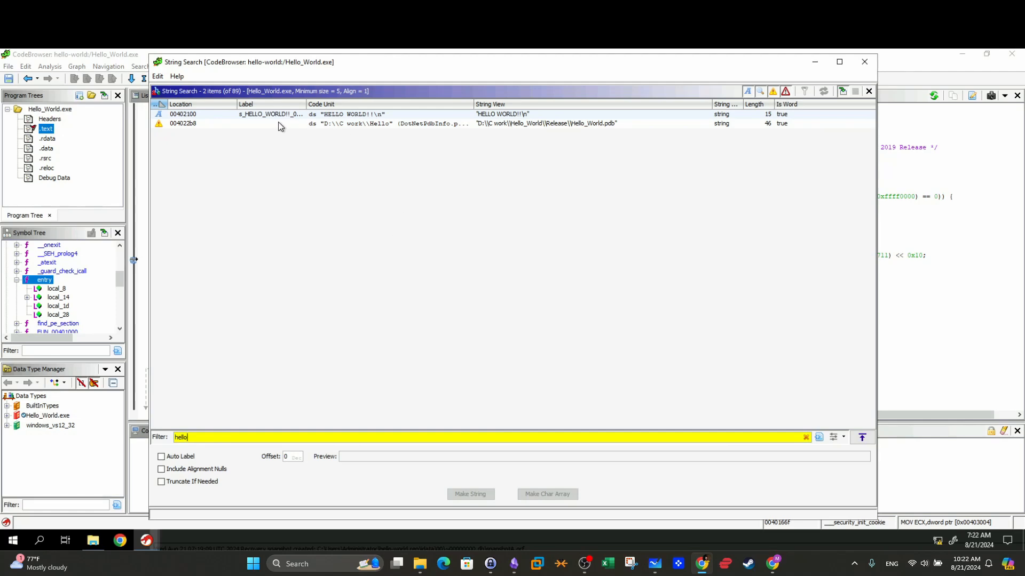
{"action": "left_click", "coordinate": [372, 124]}
{"action": "left_click", "coordinate": [373, 116]}
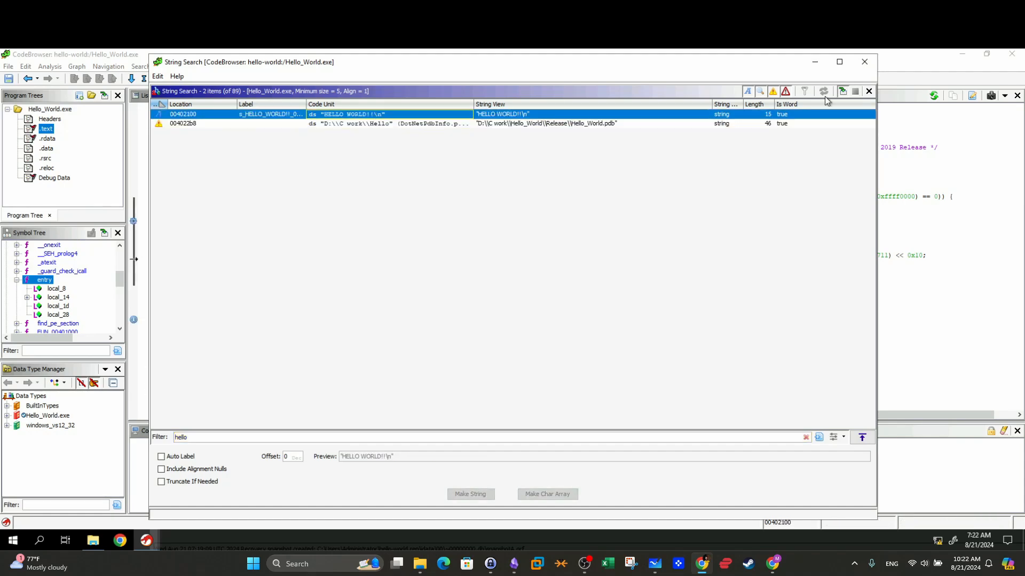
{"action": "left_click", "coordinate": [865, 62]}
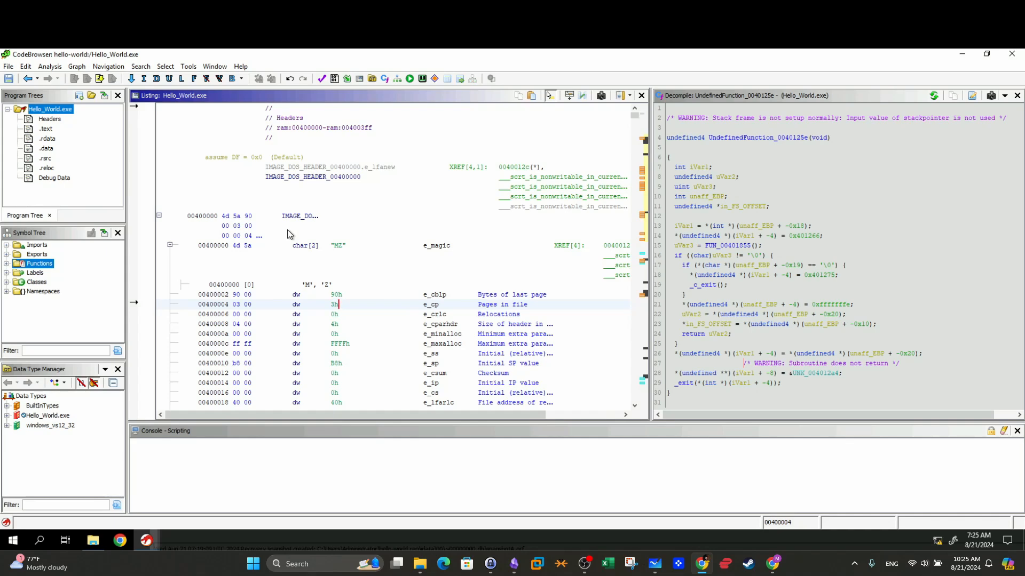
Step: Select the entry function among the program's functions and display its Function Graph
{"action": "left_click", "coordinate": [6, 264]}
{"action": "scroll", "coordinate": [32, 283], "scroll_direction": "down", "scroll_amount": 5}
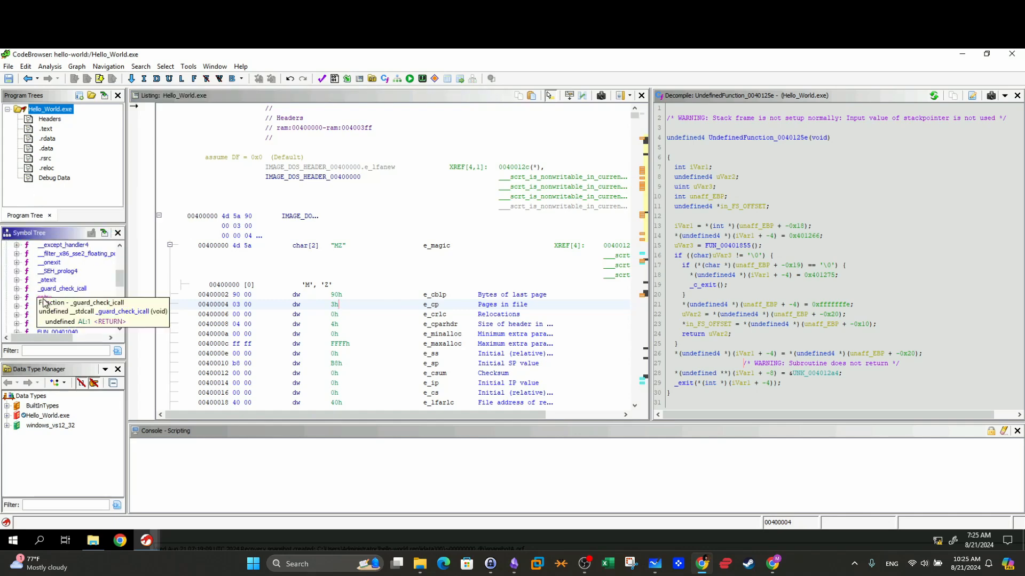
{"action": "left_click", "coordinate": [43, 297]}
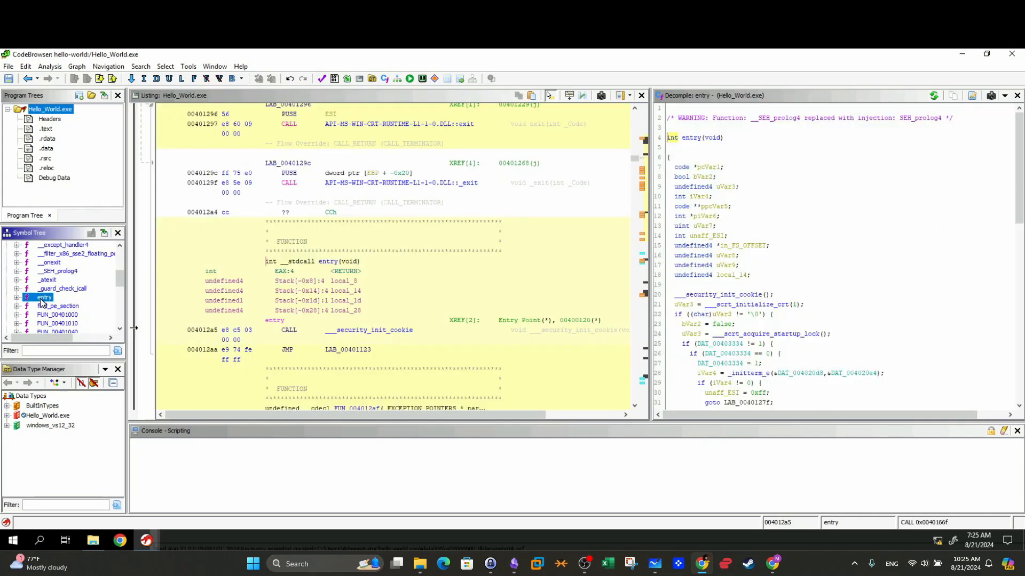
{"action": "left_click", "coordinate": [401, 81]}
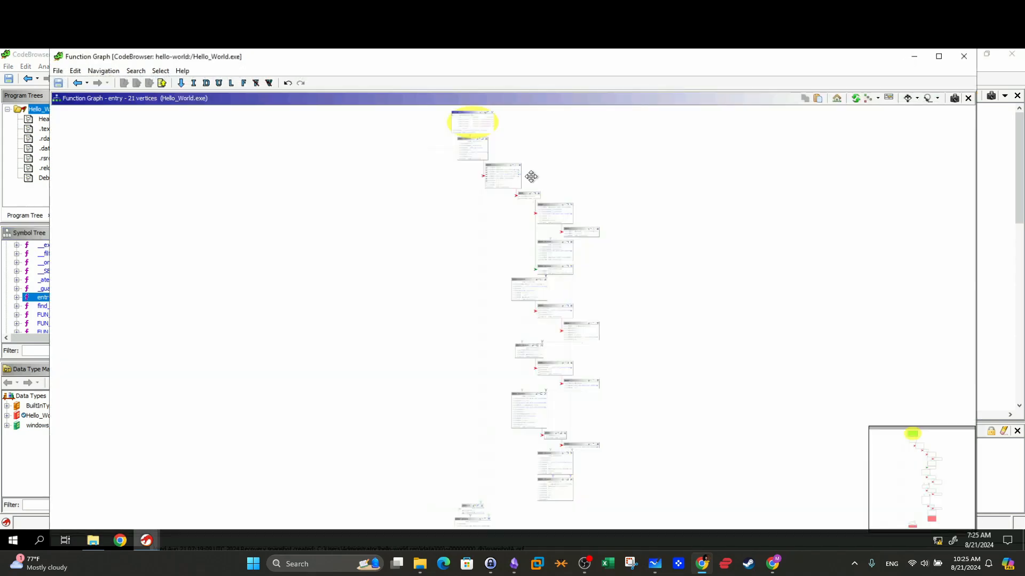
Step: Examine the blocks and branches of entry's Function Graph up close, from the entry block downwards
{"action": "scroll", "coordinate": [622, 237], "scroll_direction": "up", "scroll_amount": 6}
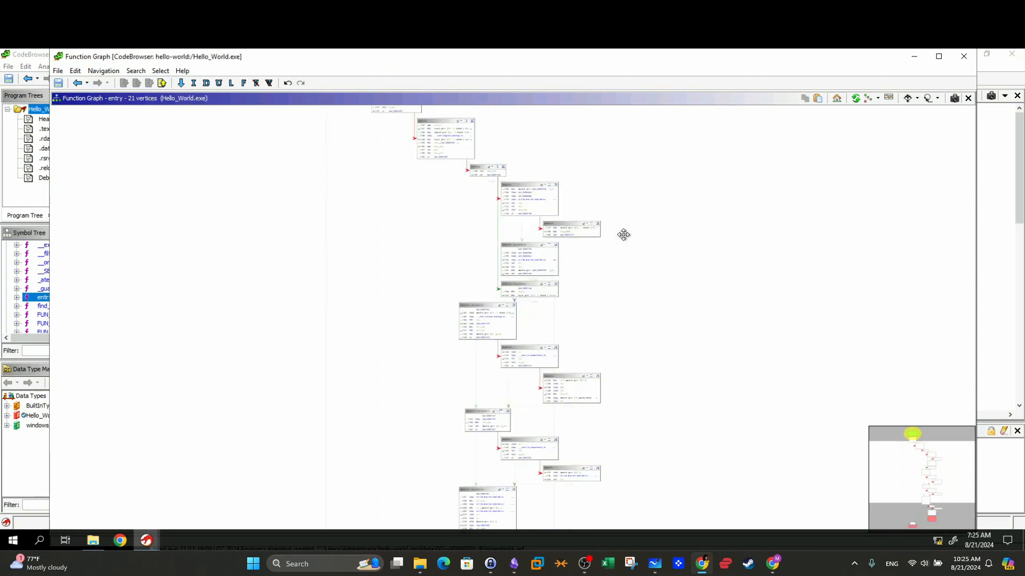
{"action": "left_click_drag", "start_coordinate": [623, 233], "coordinate": [697, 303]}
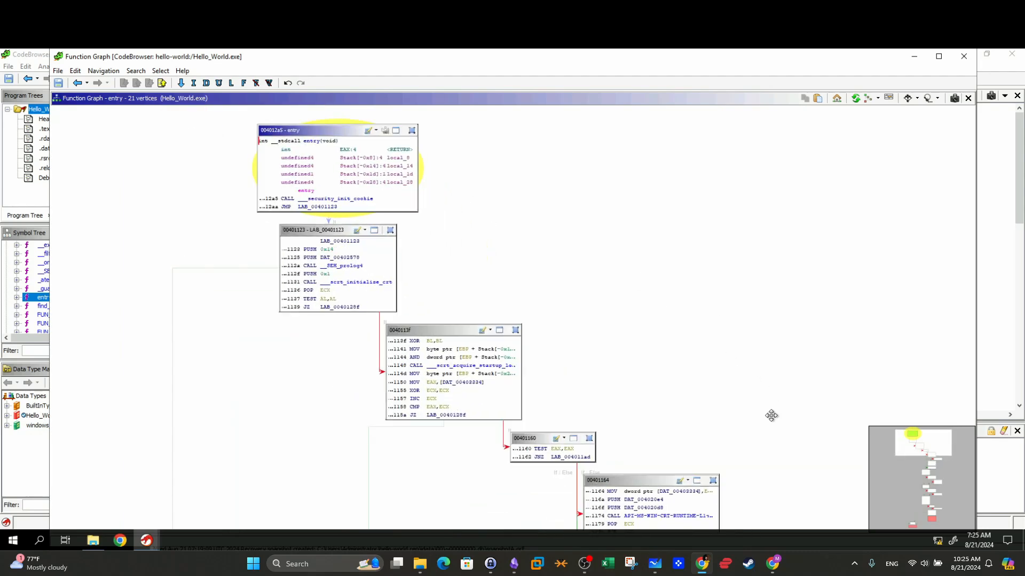
{"action": "left_click_drag", "start_coordinate": [769, 414], "coordinate": [629, 208]}
{"action": "left_click_drag", "start_coordinate": [770, 400], "coordinate": [725, 201]}
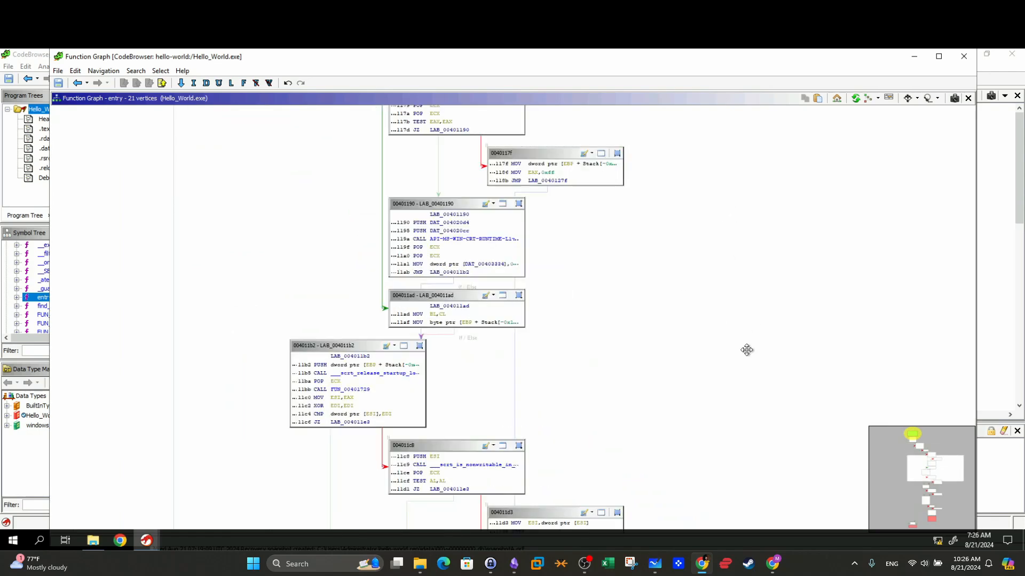
{"action": "left_click_drag", "start_coordinate": [746, 348], "coordinate": [750, 210]}
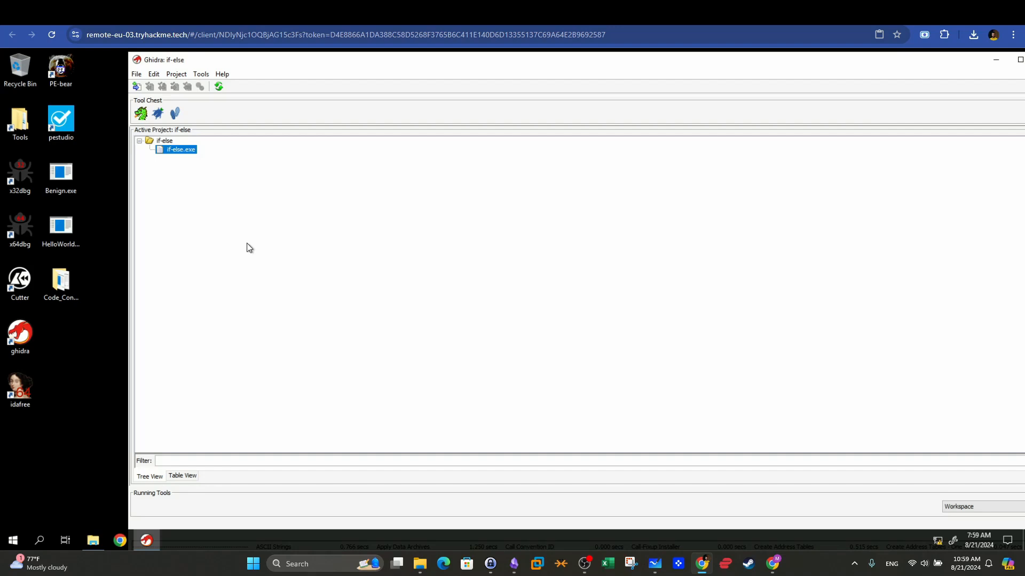
Step: Open if-else.exe from the if-else project in a new CodeBrowser and agree to analyze it
{"action": "left_click", "coordinate": [141, 113]}
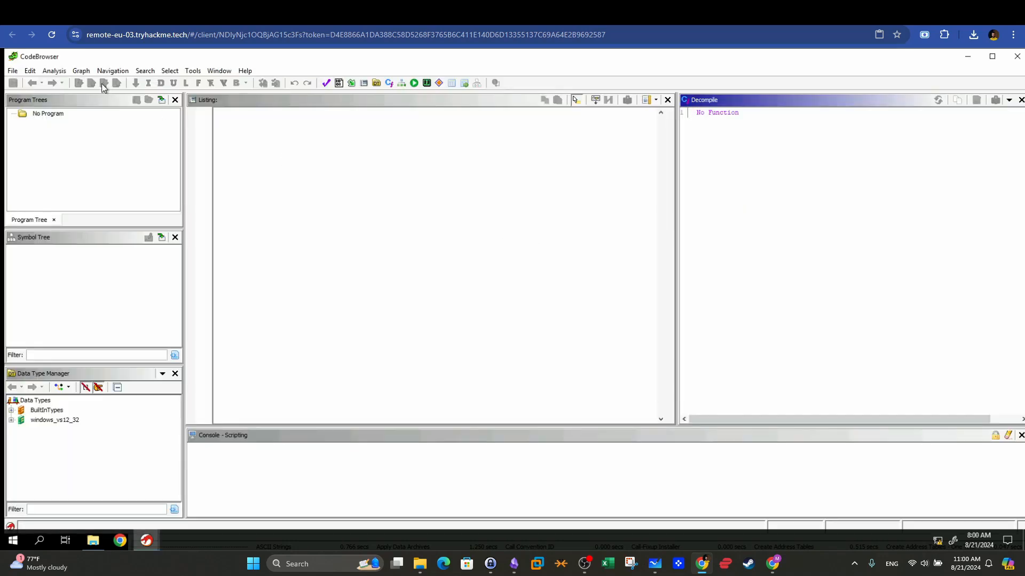
{"action": "left_click", "coordinate": [12, 71]}
{"action": "left_click", "coordinate": [18, 82]}
{"action": "double_click", "coordinate": [460, 185]}
{"action": "left_click", "coordinate": [497, 316]}
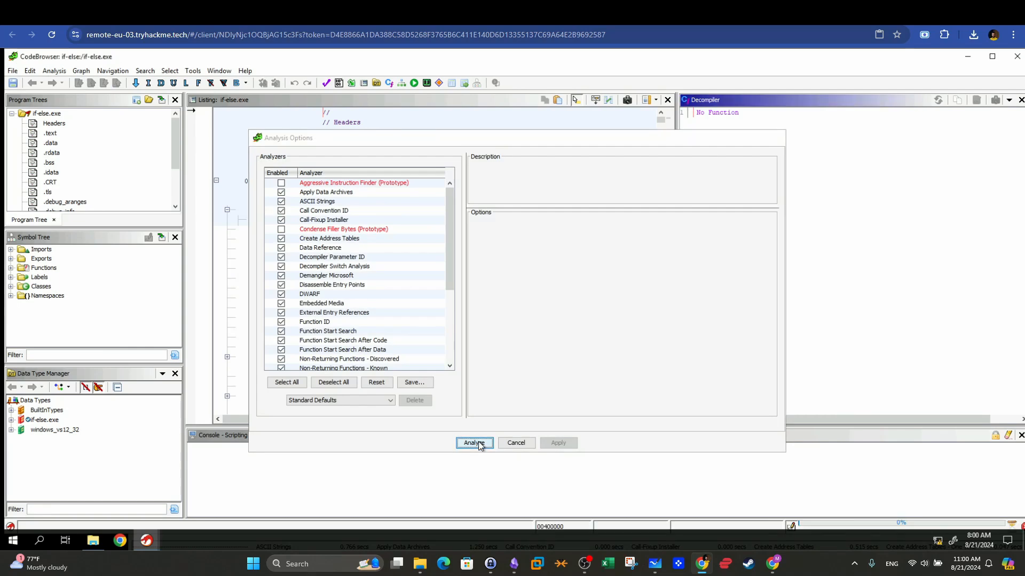
Step: Run the analysis of if-else.exe with the Standard Defaults analyzers and expand its Functions folder
{"action": "left_click", "coordinate": [480, 444]}
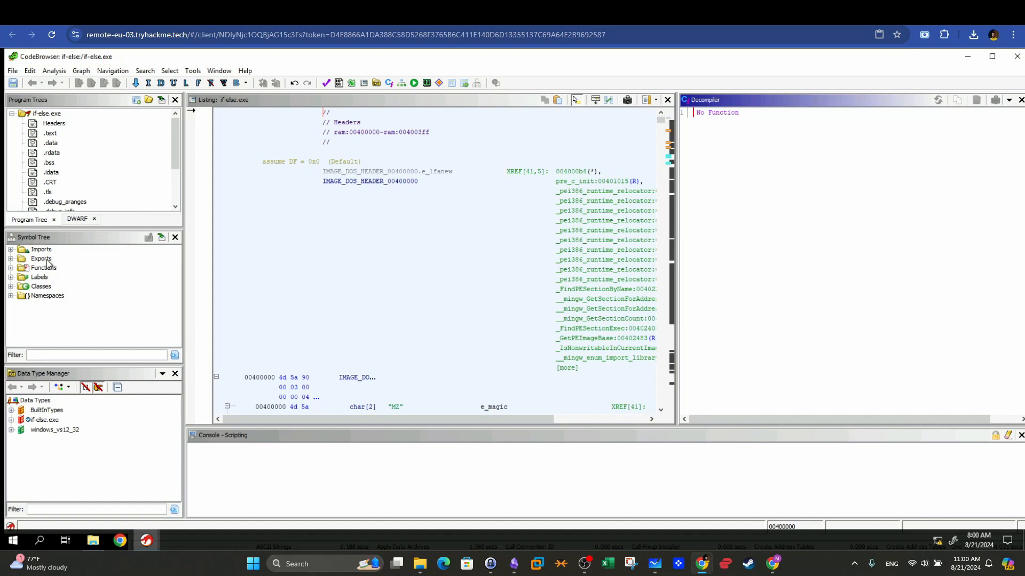
{"action": "left_click", "coordinate": [11, 269]}
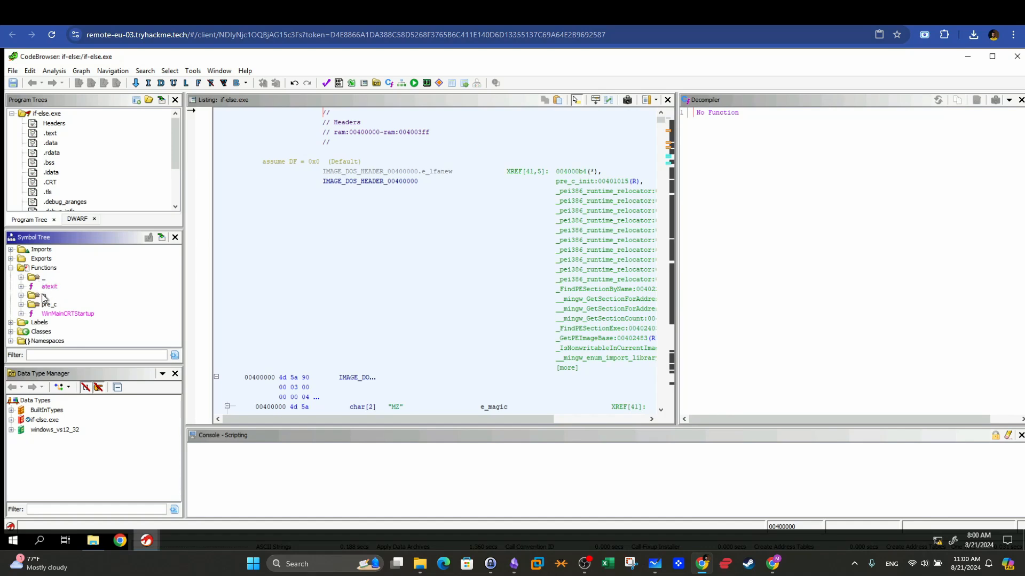
{"action": "left_click", "coordinate": [44, 296]}
{"action": "left_click", "coordinate": [21, 295]}
{"action": "scroll", "coordinate": [101, 318], "scroll_direction": "down", "scroll_amount": 1}
{"action": "scroll", "coordinate": [101, 318], "scroll_direction": "up", "scroll_amount": 1}
{"action": "left_click", "coordinate": [21, 295]}
Step: Find the _main function in the _m group of the underscore-prefixed functions and open it in the listing and decompiler
{"action": "double_click", "coordinate": [33, 278]}
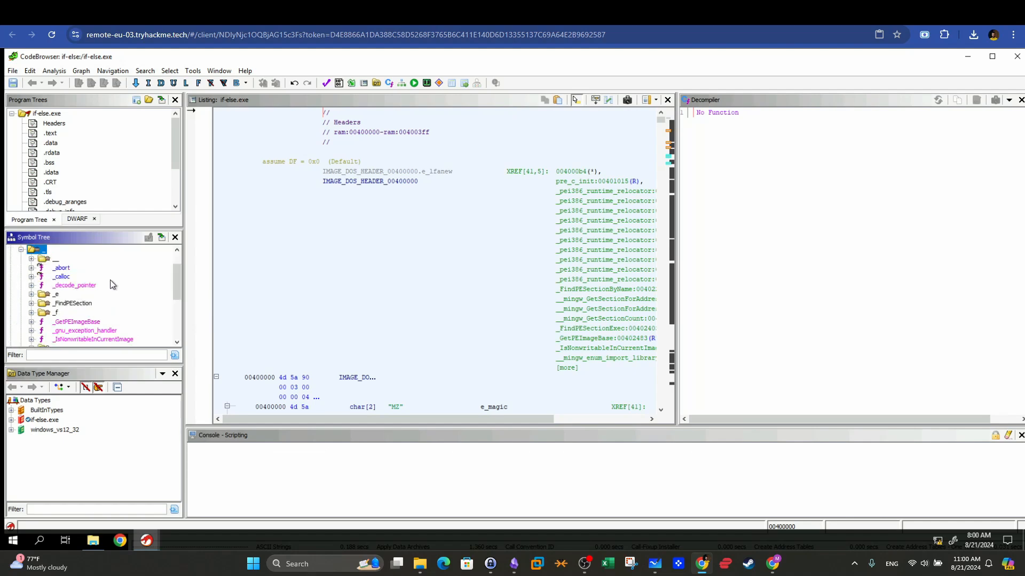
{"action": "scroll", "coordinate": [111, 280], "scroll_direction": "down", "scroll_amount": 2}
{"action": "left_click", "coordinate": [57, 296]}
{"action": "left_click", "coordinate": [32, 295]}
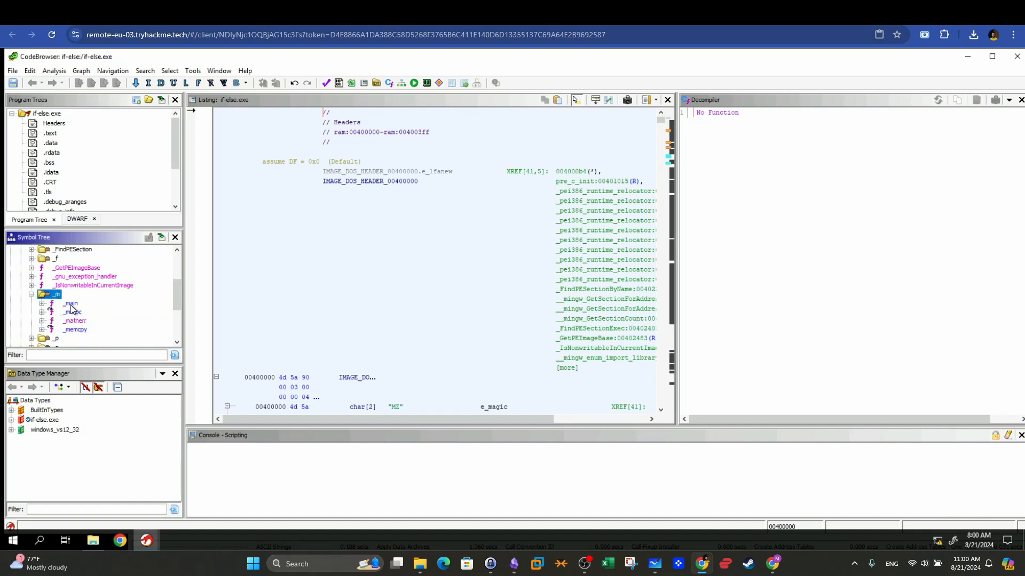
{"action": "double_click", "coordinate": [71, 303]}
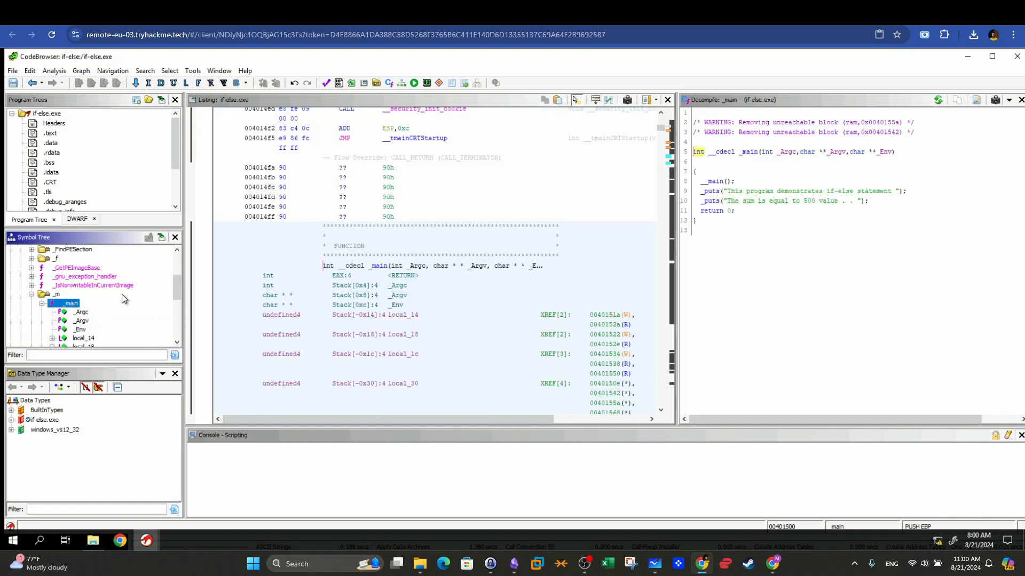
{"action": "left_click", "coordinate": [675, 264]}
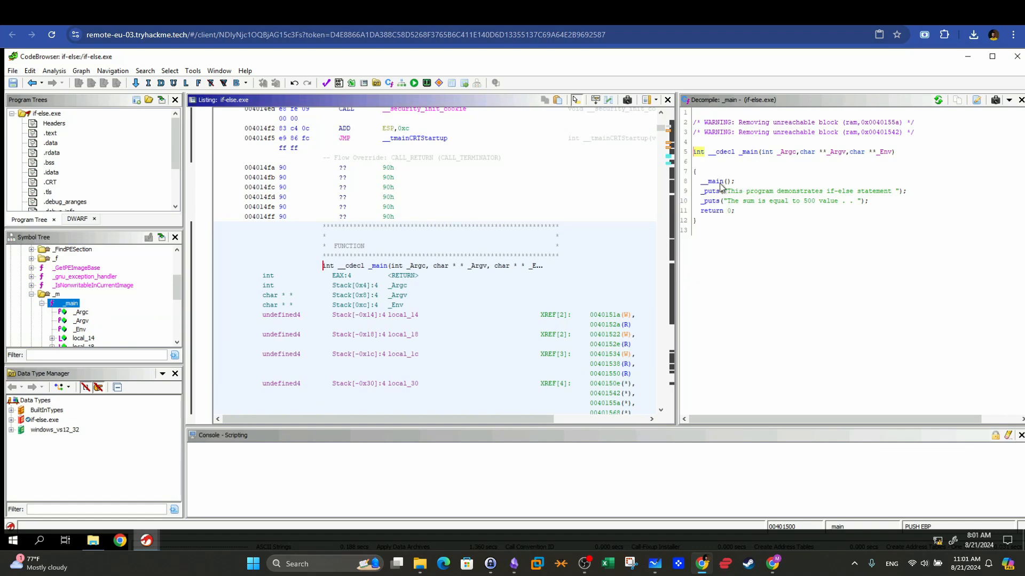
Step: Highlight the __main call and the two _puts statements in _main's decompiled code to compare them with the listing
{"action": "left_click_drag", "start_coordinate": [735, 183], "coordinate": [696, 182]}
{"action": "left_click_drag", "start_coordinate": [916, 193], "coordinate": [699, 191]}
{"action": "mouse_move", "coordinate": [717, 209]}
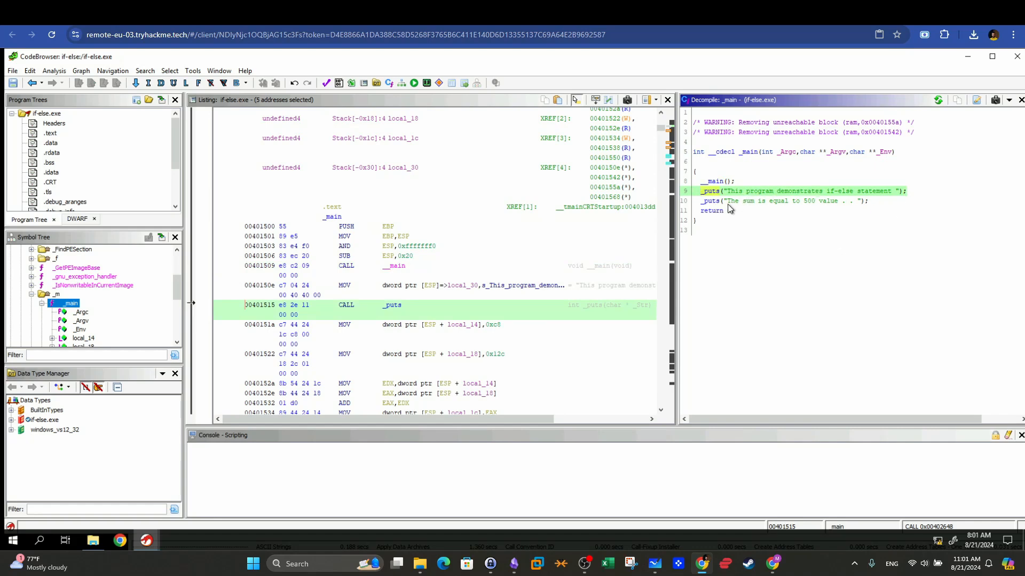
{"action": "left_click_drag", "start_coordinate": [880, 203], "coordinate": [699, 204]}
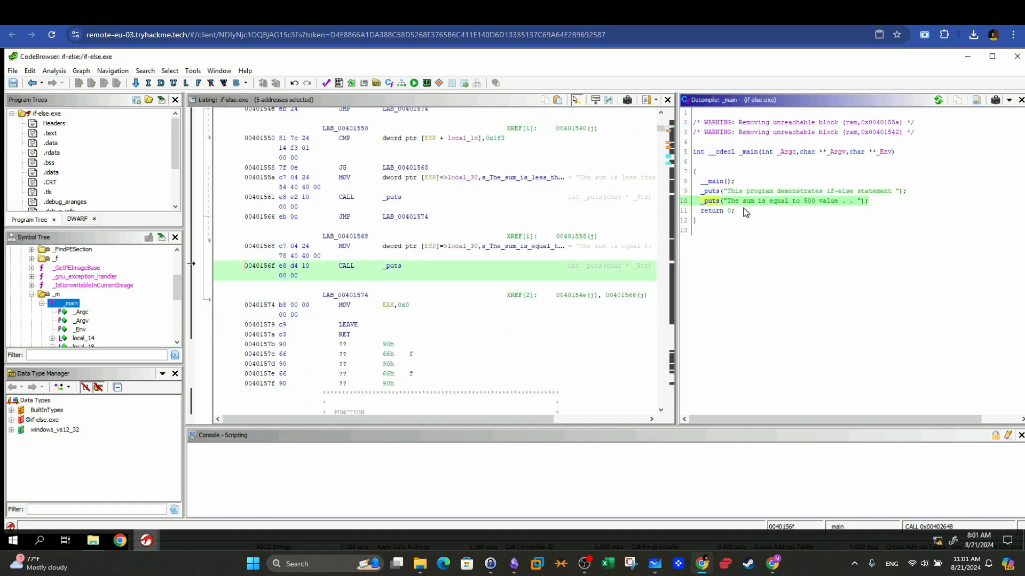
Step: Locate the __main call in the listing of _main and examine the MOV instruction that follows it
{"action": "left_click", "coordinate": [716, 182]}
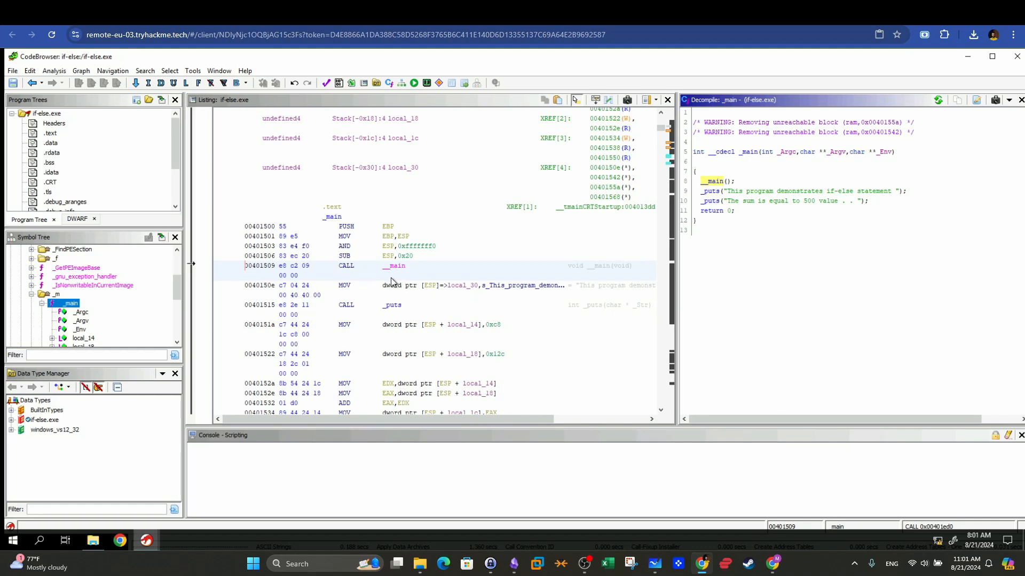
{"action": "left_click", "coordinate": [247, 268]}
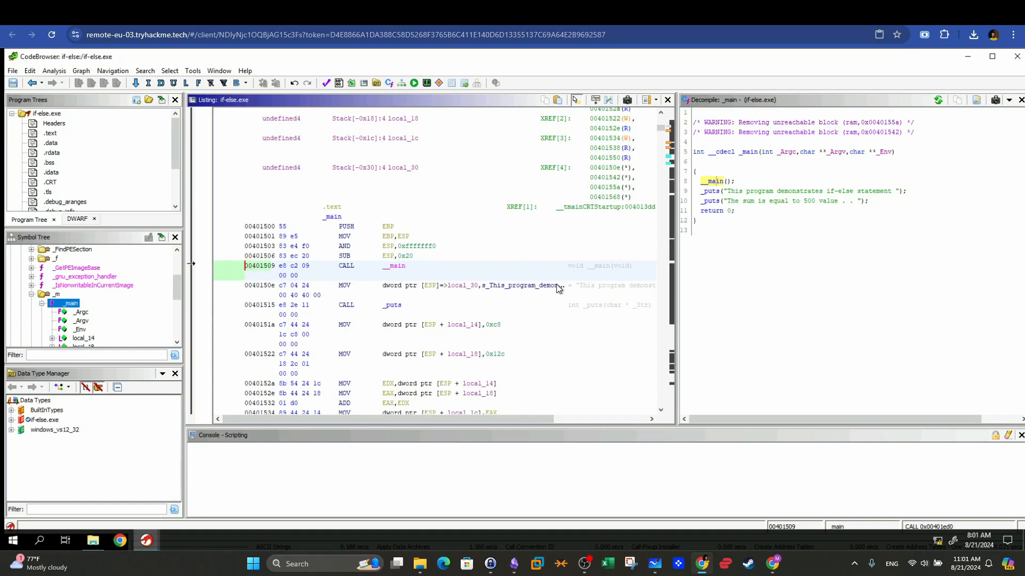
{"action": "left_click", "coordinate": [467, 286]}
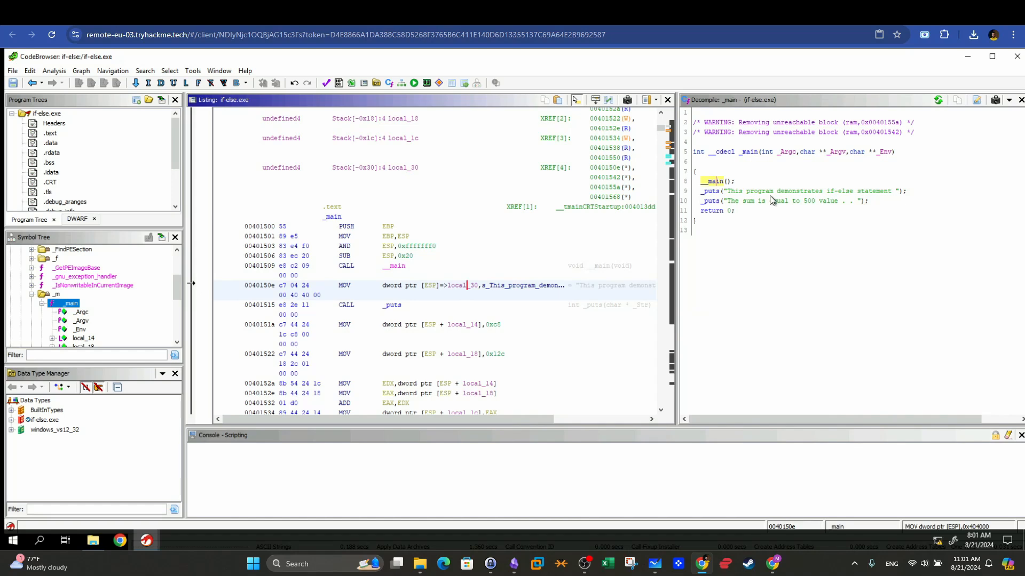
Step: Follow the first _puts call from the decompiled code to its external pointer and return to _main
{"action": "mouse_move", "coordinate": [772, 194]}
{"action": "double_click", "coordinate": [711, 193]}
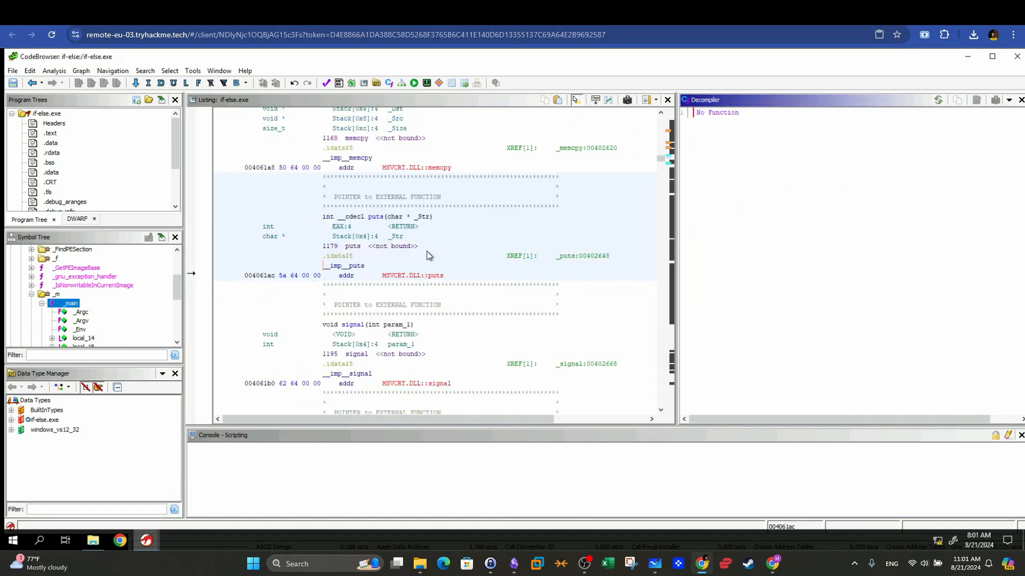
{"action": "double_click", "coordinate": [70, 303]}
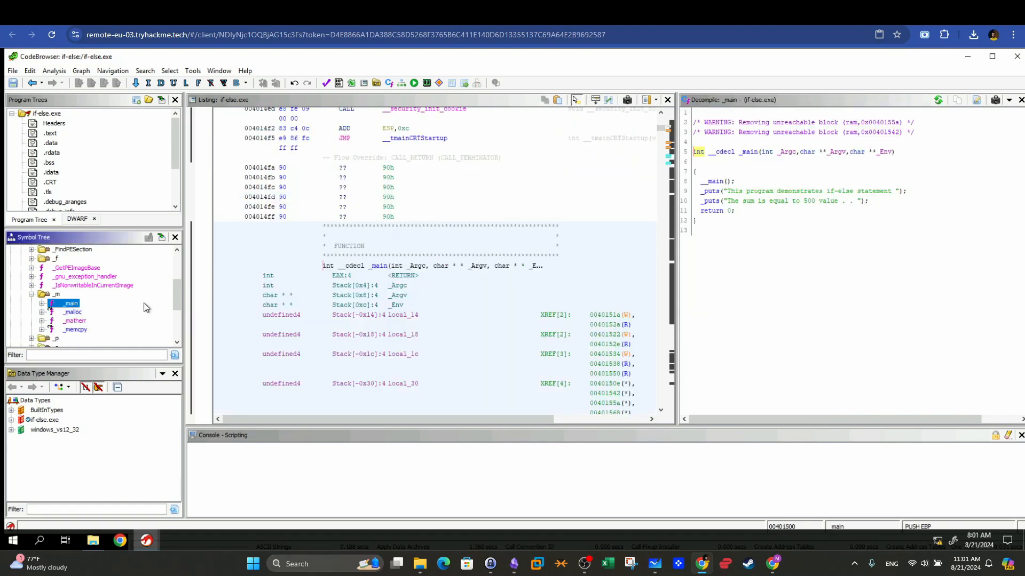
Step: Match both _puts calls in the decompiled code to their CALL instructions and inspect the MOV loading the "The sum is equal" string
{"action": "left_click", "coordinate": [712, 192]}
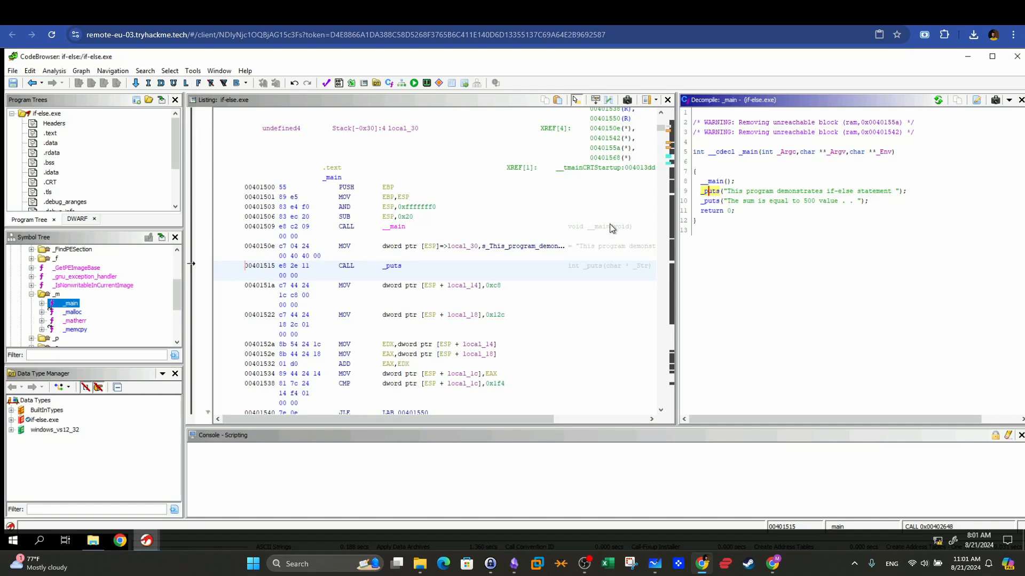
{"action": "mouse_move", "coordinate": [394, 273]}
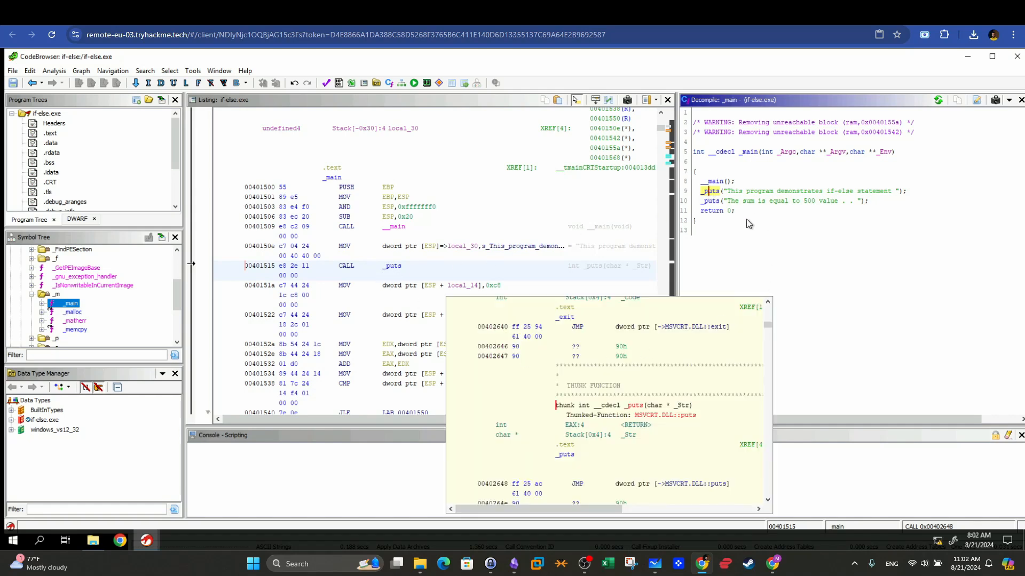
{"action": "left_click", "coordinate": [727, 220]}
{"action": "left_click", "coordinate": [711, 202]}
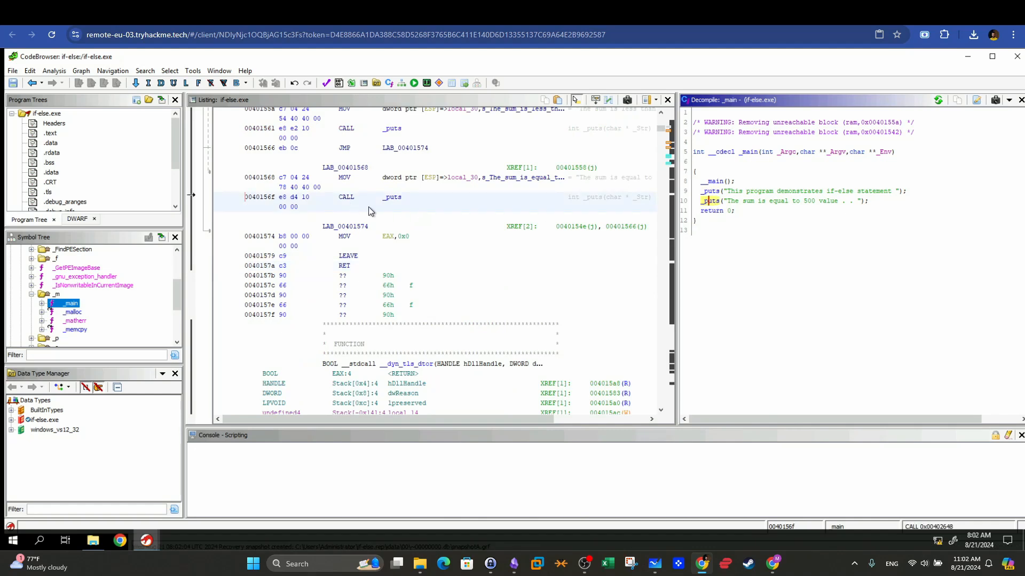
{"action": "scroll", "coordinate": [368, 207], "scroll_direction": "up", "scroll_amount": 2}
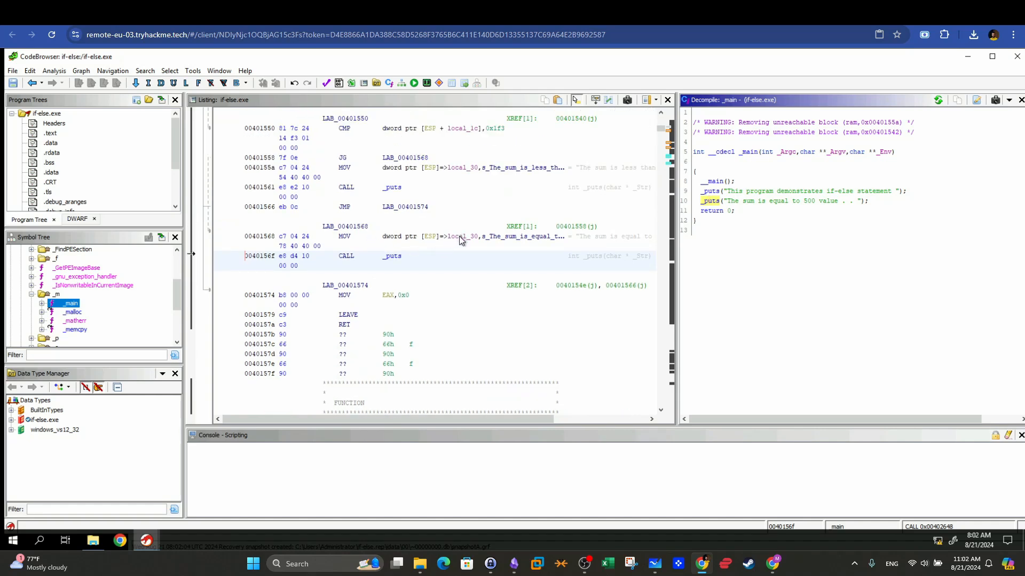
{"action": "left_click", "coordinate": [520, 238]}
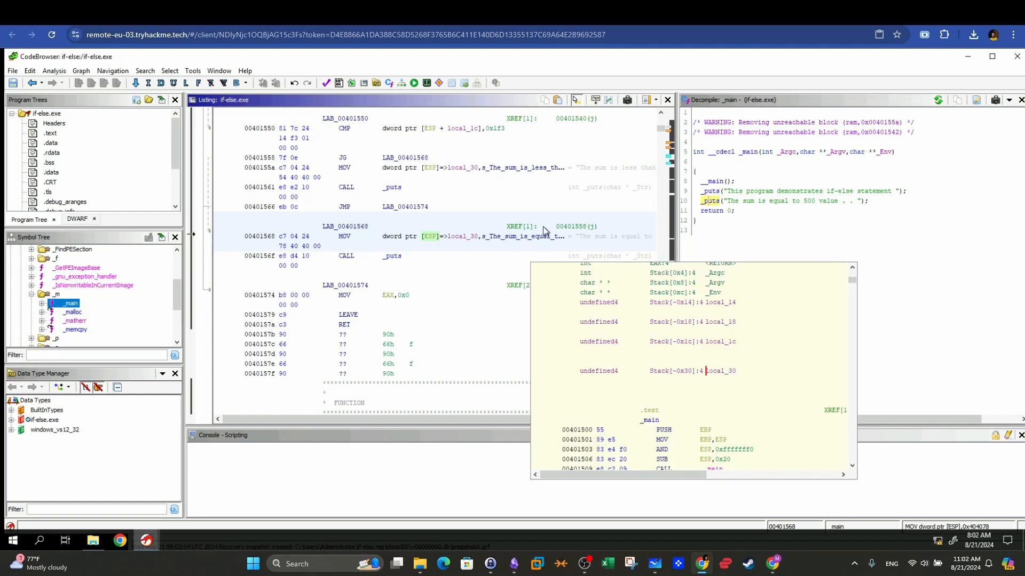
Step: Match the "This program demonstrates if-else statement" string to its MOV instruction in the listing and review the comparison code below
{"action": "left_click", "coordinate": [737, 192]}
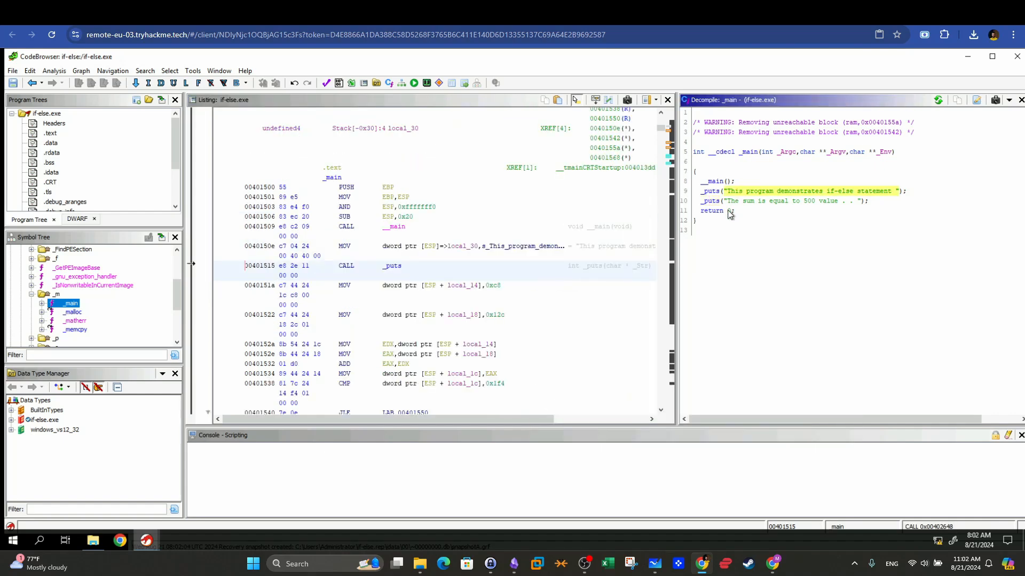
{"action": "left_click", "coordinate": [488, 248]}
{"action": "left_click_drag", "start_coordinate": [383, 247], "coordinate": [420, 250]}
{"action": "left_click", "coordinate": [510, 251]}
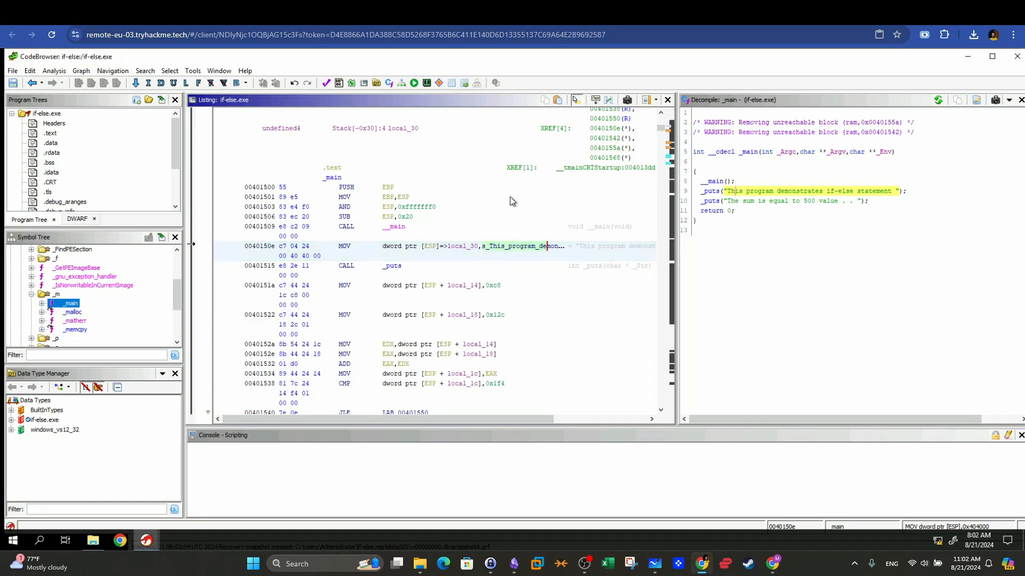
{"action": "scroll", "coordinate": [517, 195], "scroll_direction": "down", "scroll_amount": 4}
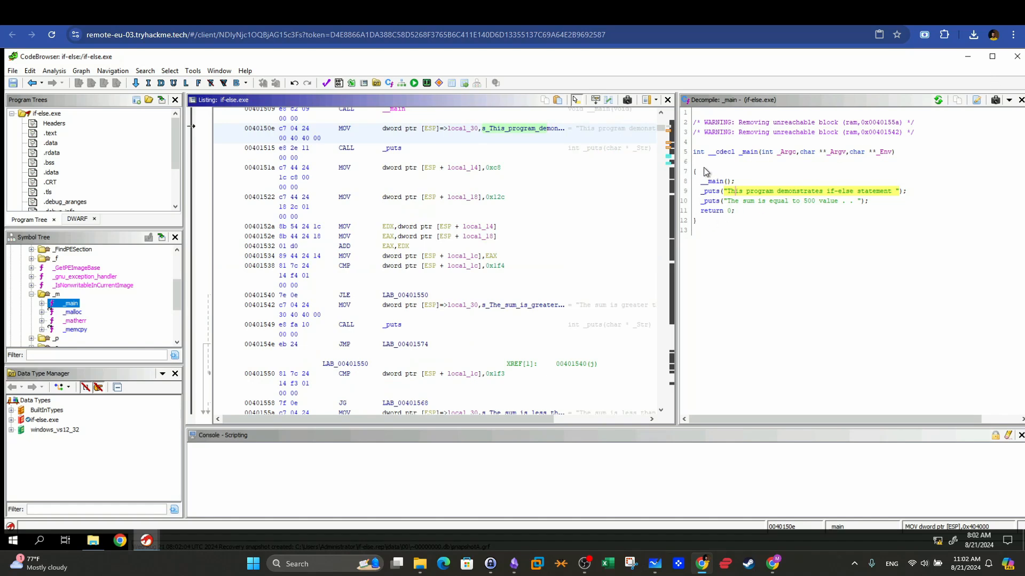
Step: Close the if-else.exe CodeBrowser without saving and open the while-loop.gpr project
{"action": "left_click", "coordinate": [1014, 61]}
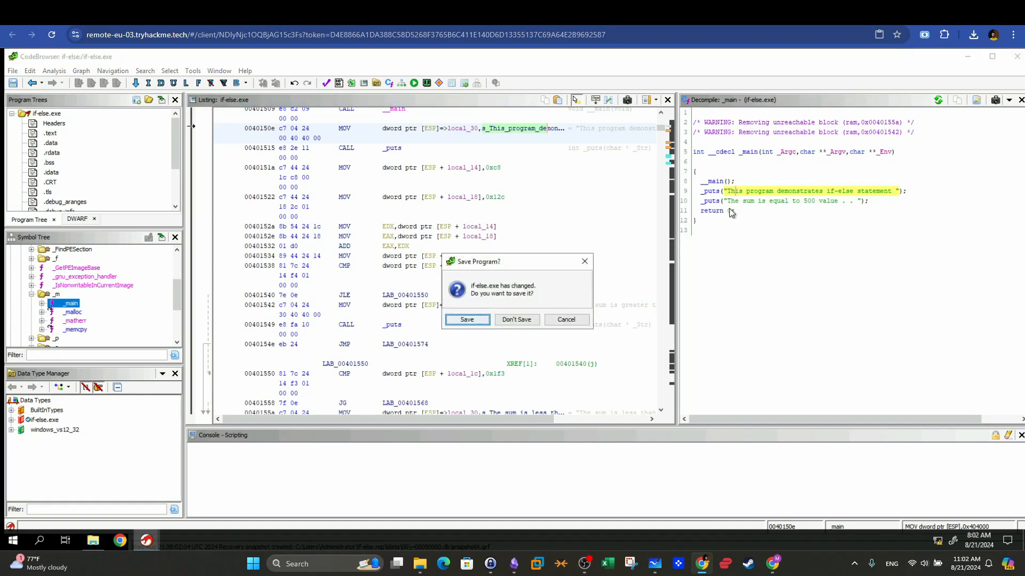
{"action": "left_click", "coordinate": [518, 319]}
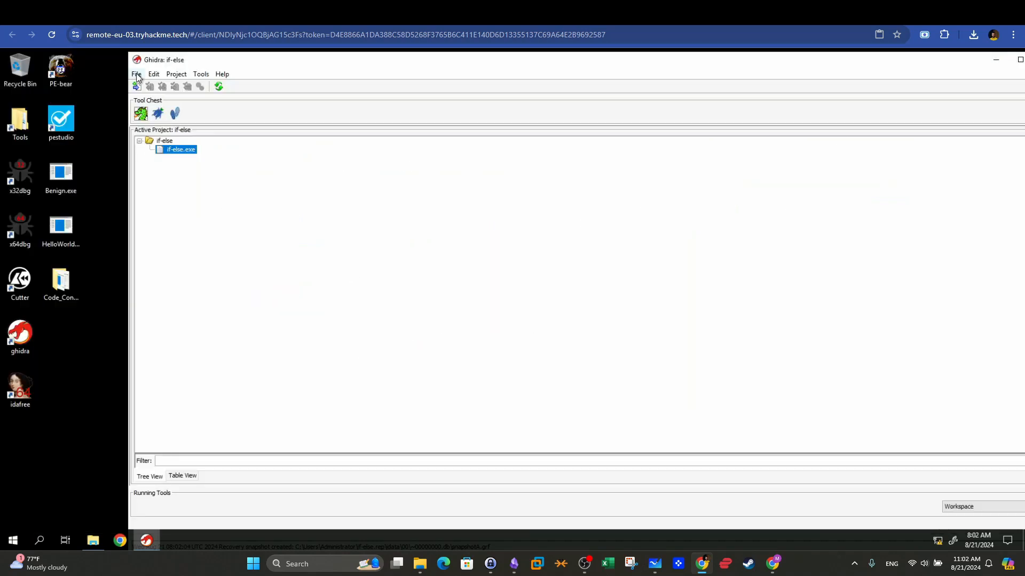
{"action": "left_click", "coordinate": [136, 73]}
{"action": "left_click", "coordinate": [147, 101]}
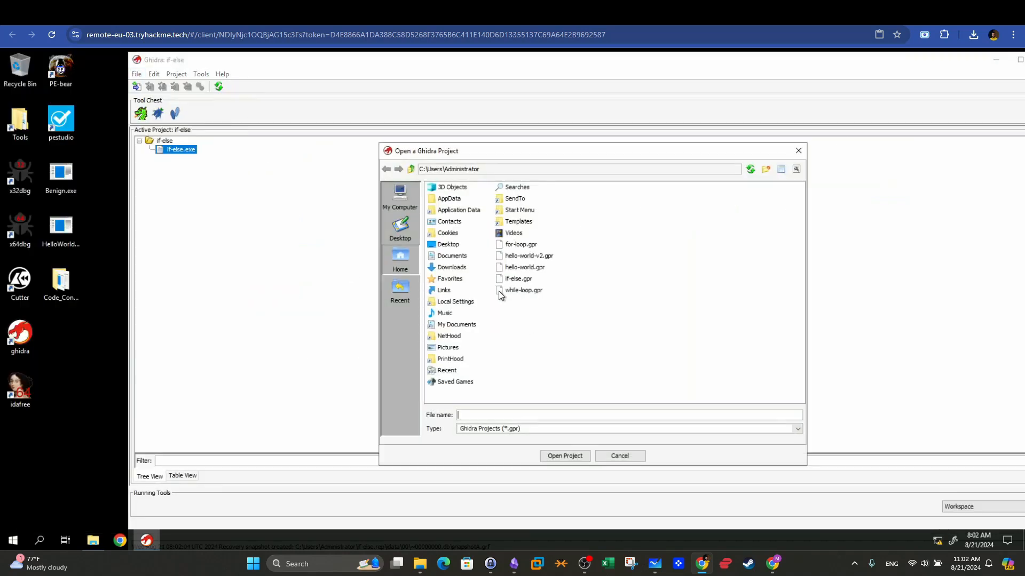
{"action": "double_click", "coordinate": [516, 290]}
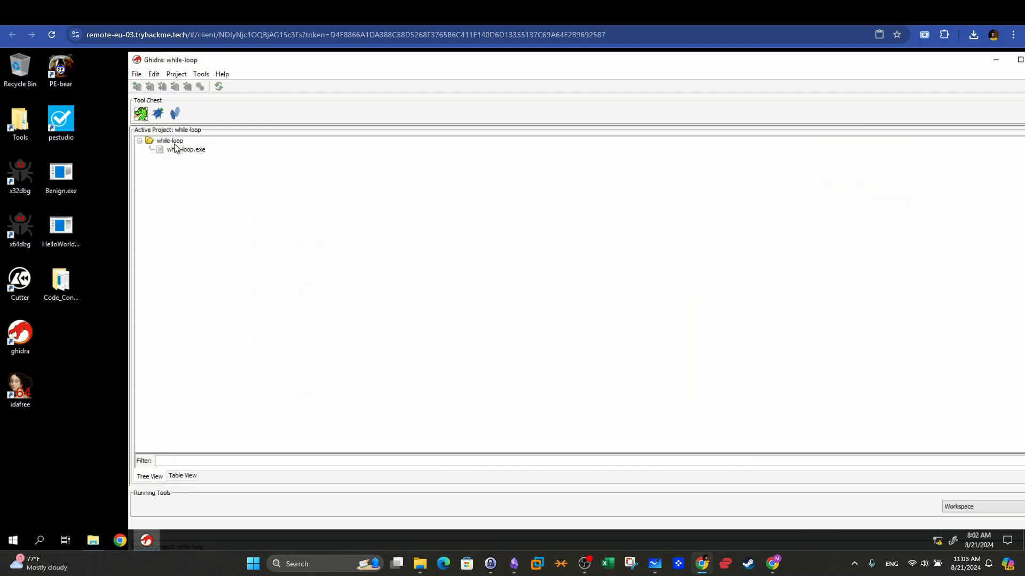
Step: Open while-loop.exe in the CodeBrowser, run its analysis and expand the Functions folder
{"action": "double_click", "coordinate": [177, 150]}
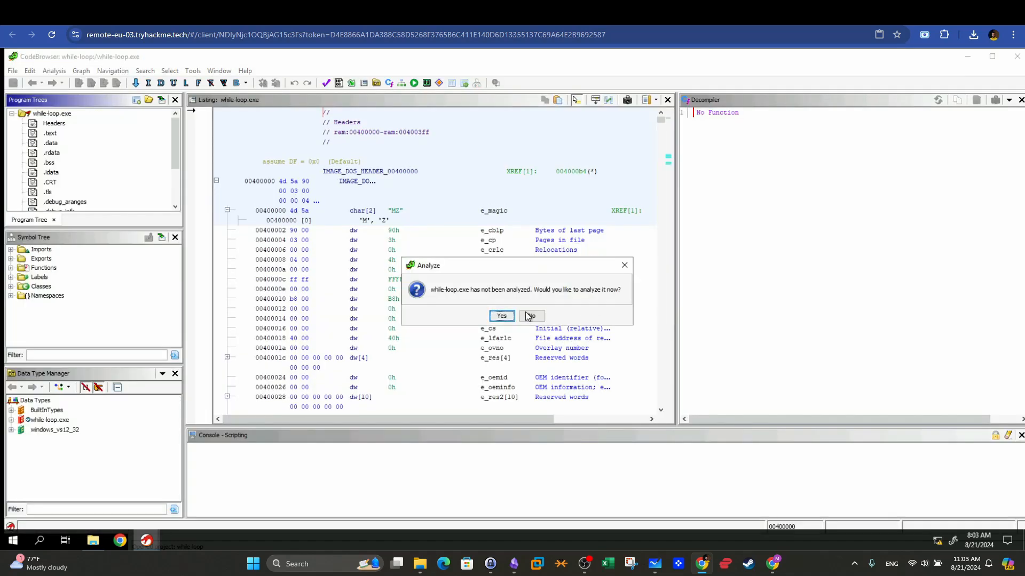
{"action": "left_click", "coordinate": [502, 316]}
{"action": "left_click", "coordinate": [473, 441]}
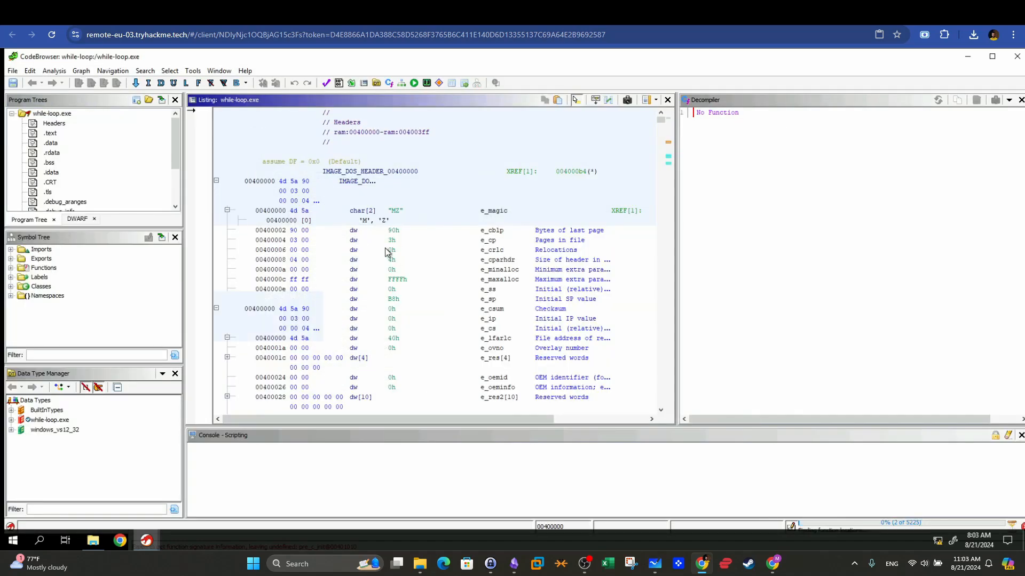
{"action": "left_click", "coordinate": [11, 267]}
{"action": "left_click", "coordinate": [21, 295]}
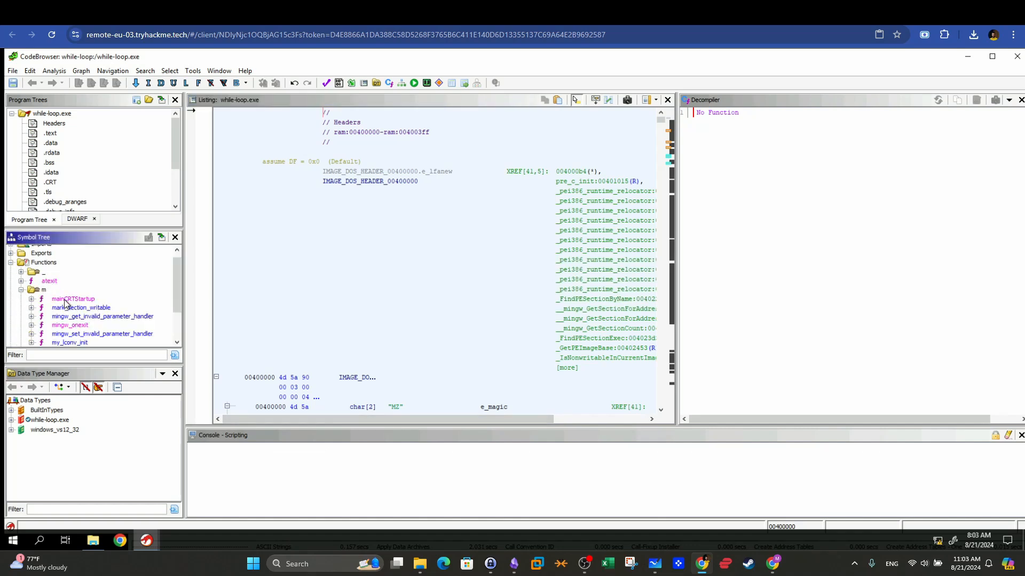
{"action": "scroll", "coordinate": [92, 297], "scroll_direction": "down", "scroll_amount": 2}
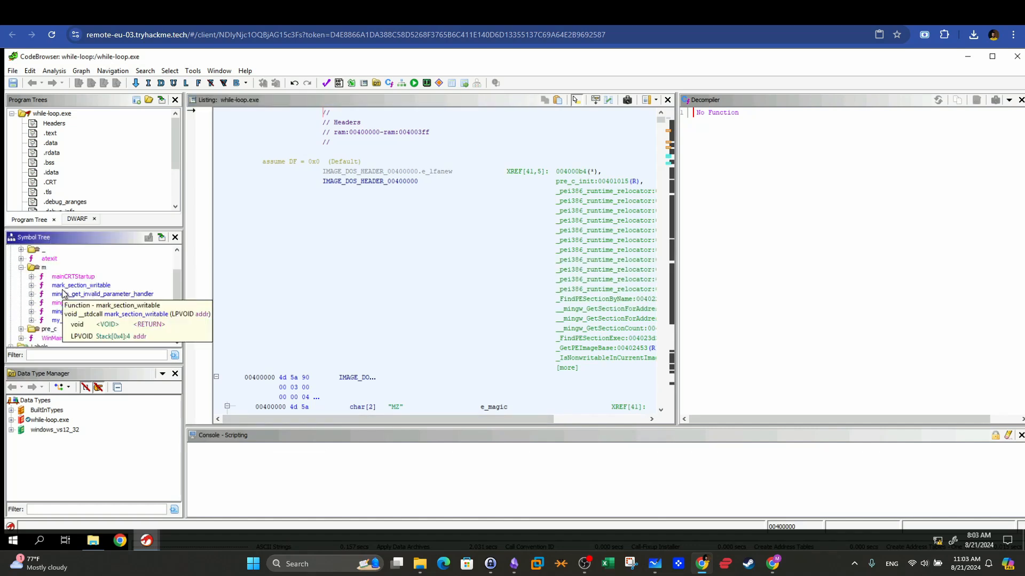
{"action": "scroll", "coordinate": [64, 299], "scroll_direction": "up", "scroll_amount": 2}
{"action": "left_click", "coordinate": [21, 295]}
Step: Find the _main function in the _m group of the underscore-prefixed functions and display its disassembly and decompiled code
{"action": "left_click", "coordinate": [21, 277]}
{"action": "scroll", "coordinate": [28, 301], "scroll_direction": "down", "scroll_amount": 3}
{"action": "left_click", "coordinate": [31, 294]}
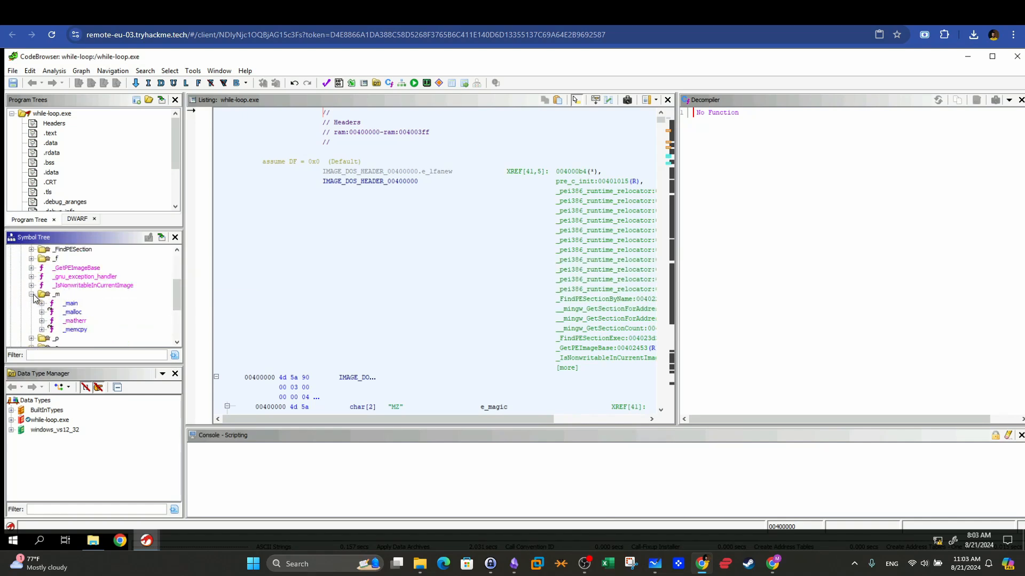
{"action": "left_click", "coordinate": [68, 303]}
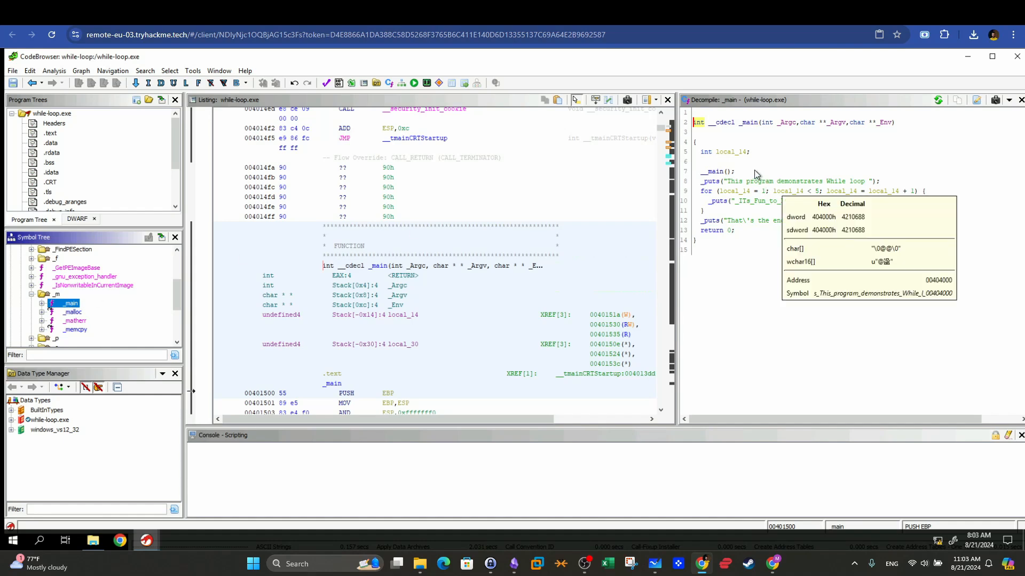
Step: Highlight the __main call, the first _puts string and the for keyword in the decompiled code, and locate the loop's JLE instruction
{"action": "left_click", "coordinate": [716, 171]}
{"action": "left_click", "coordinate": [738, 185]}
{"action": "mouse_move", "coordinate": [737, 186]}
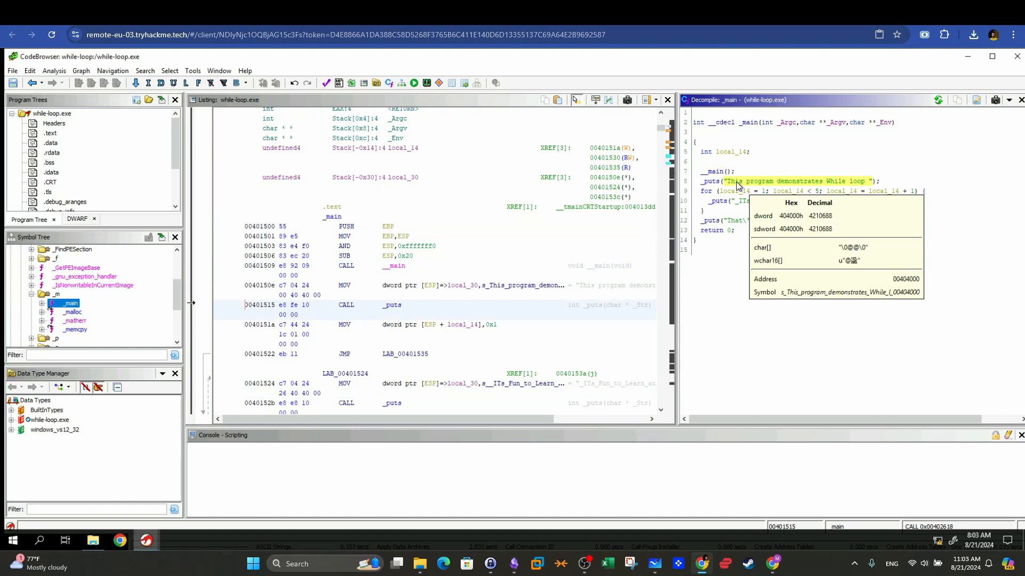
{"action": "left_click", "coordinate": [727, 191]}
{"action": "left_click", "coordinate": [709, 191]}
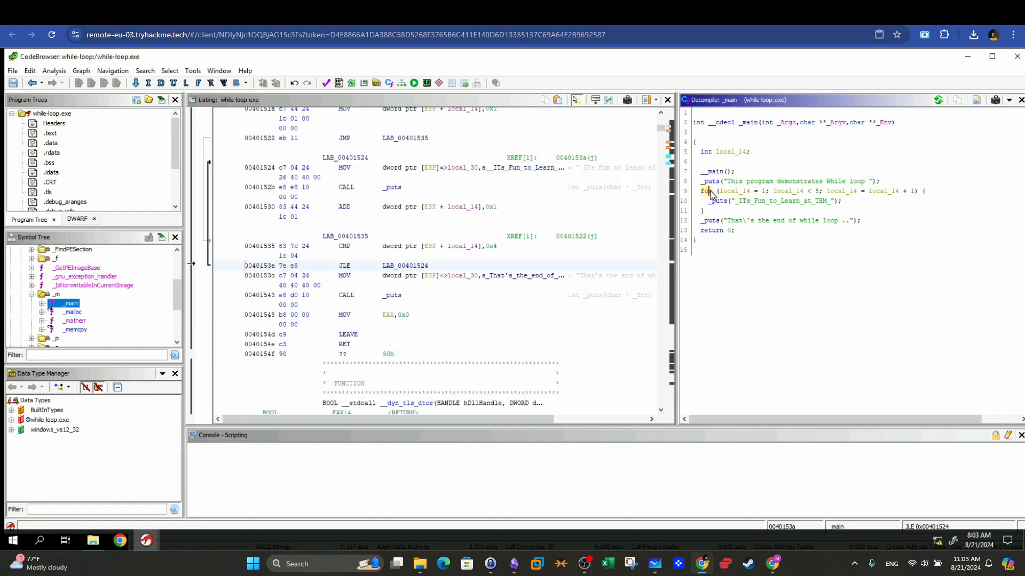
{"action": "mouse_move", "coordinate": [418, 275]}
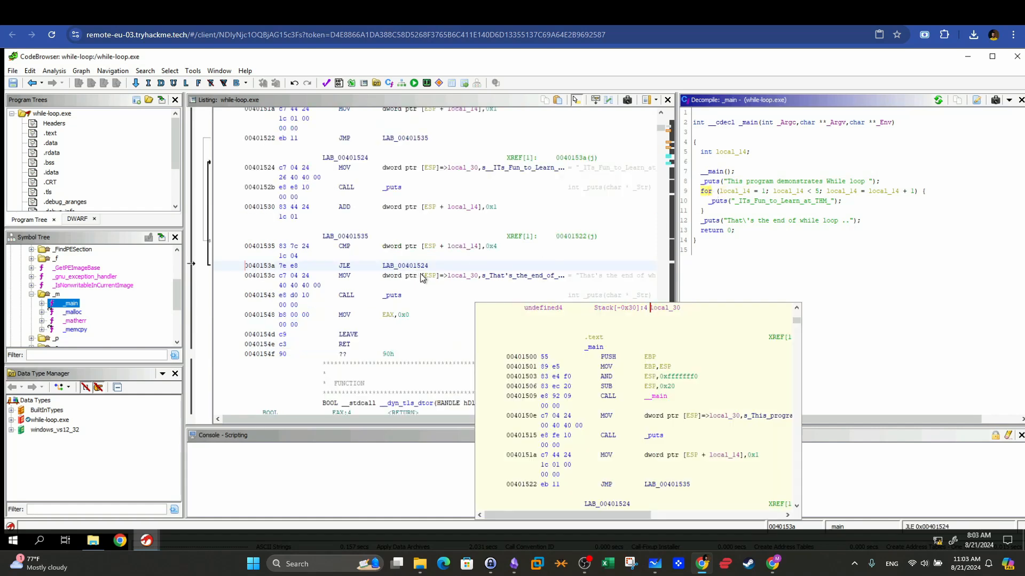
{"action": "left_click", "coordinate": [340, 266]}
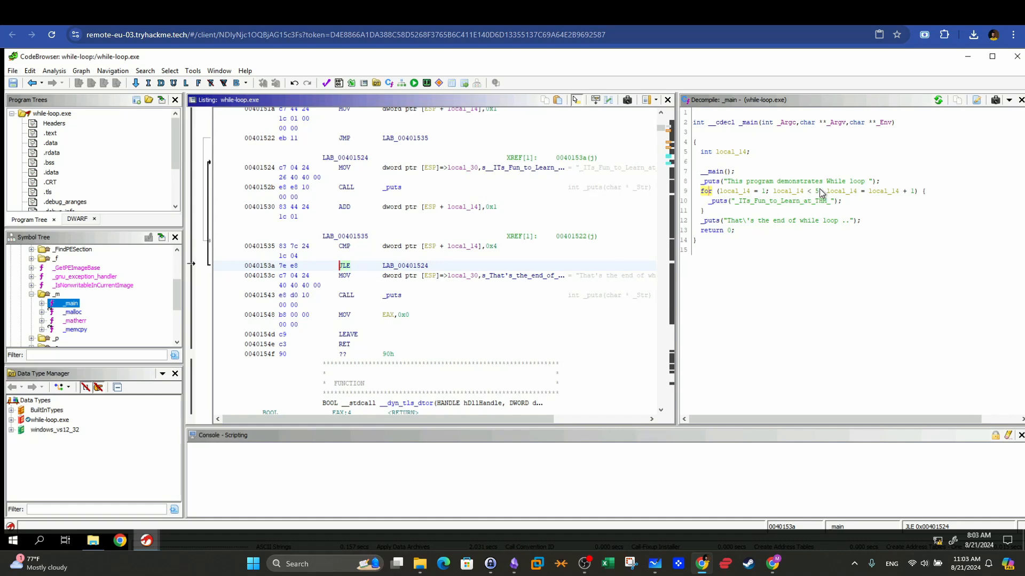
Step: Match the for loop's local_14 initialization, condition and increment in the decompiled code to their instructions in the listing
{"action": "mouse_move", "coordinate": [819, 194]}
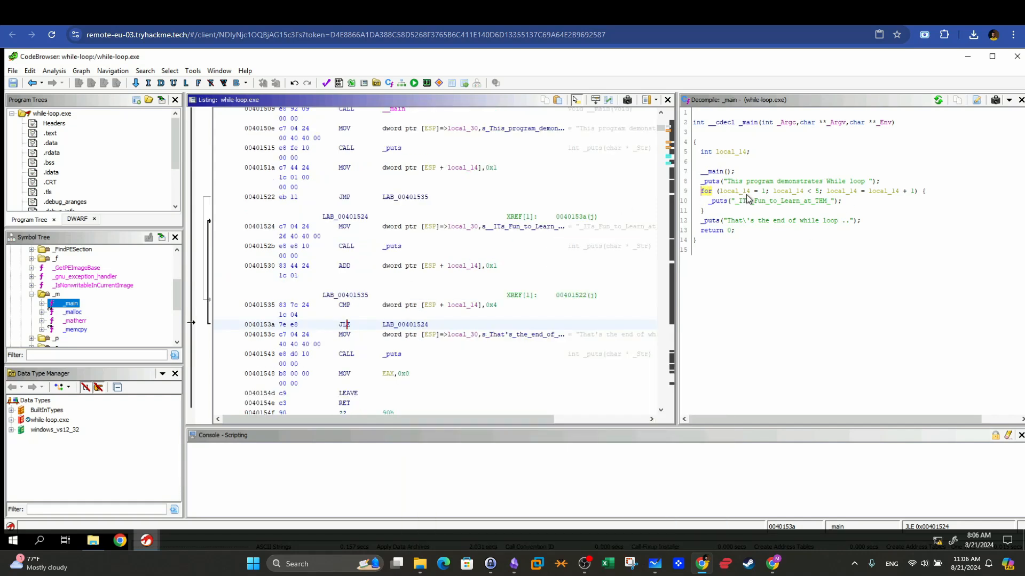
{"action": "left_click", "coordinate": [764, 192]}
{"action": "left_click", "coordinate": [743, 192]}
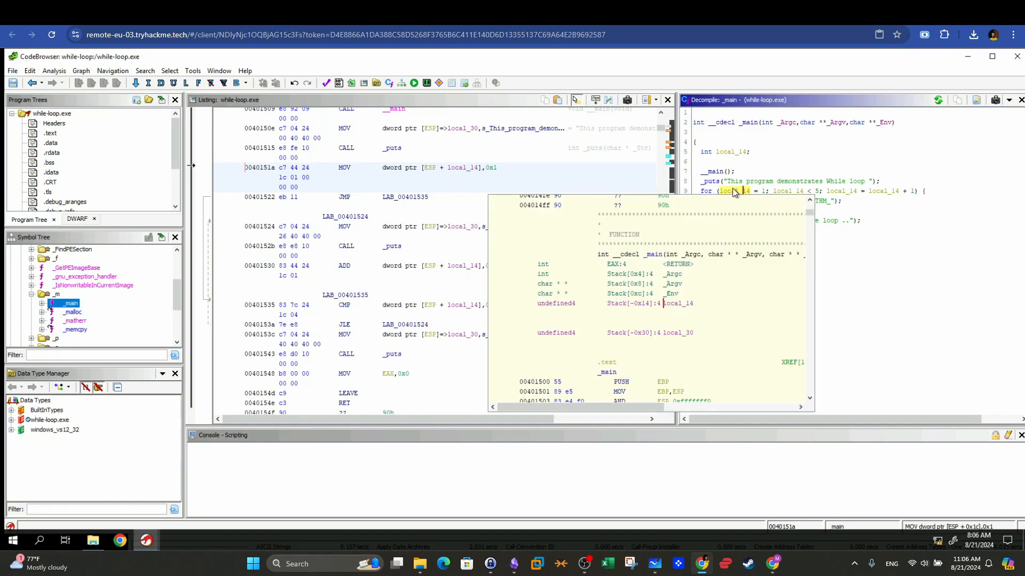
{"action": "left_click", "coordinate": [785, 191]}
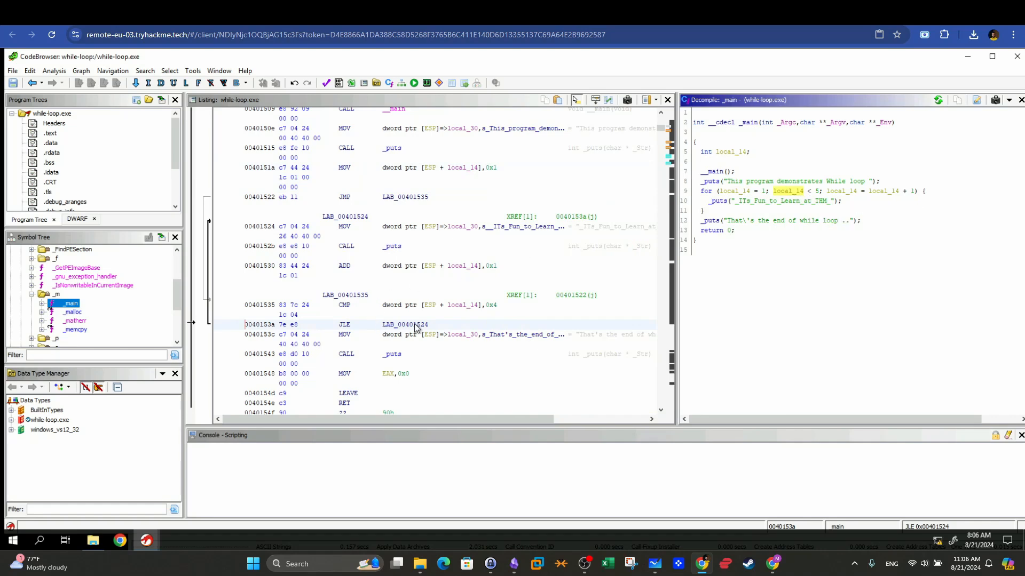
{"action": "left_click", "coordinate": [850, 193]}
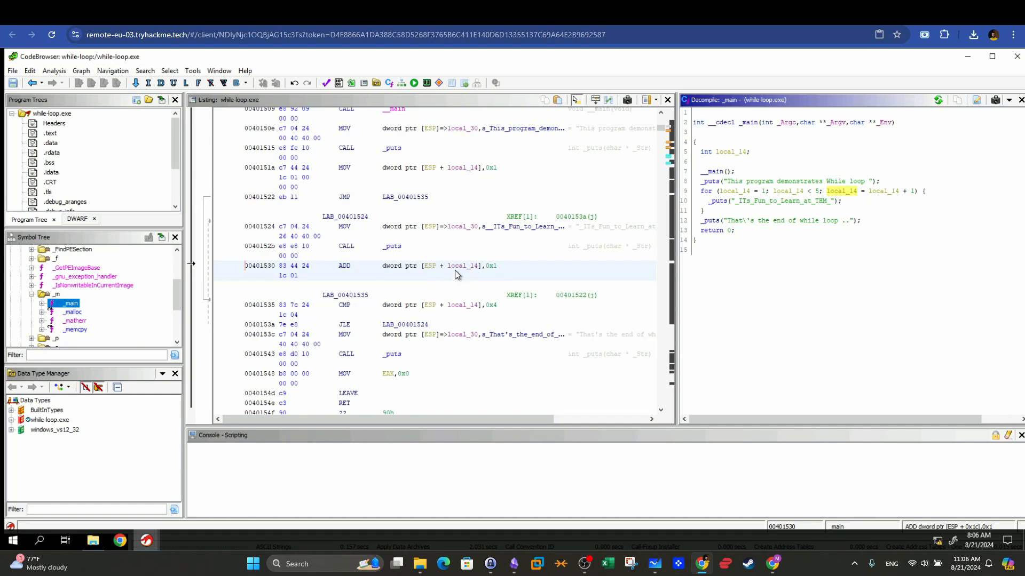
{"action": "left_click", "coordinate": [746, 191]}
{"action": "left_click", "coordinate": [841, 193]}
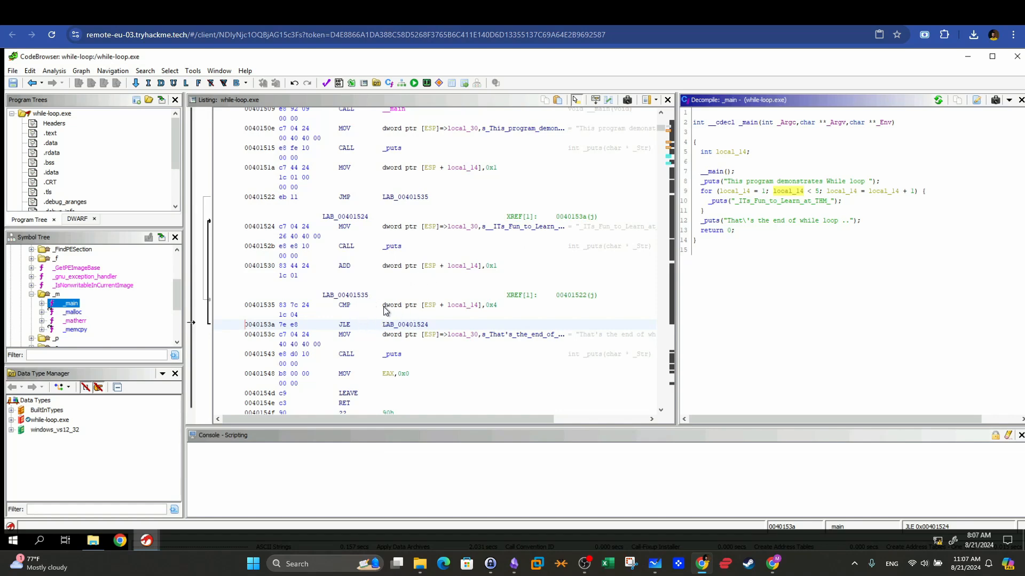
Step: Examine the CMP instruction at LAB_00401535 and the MOV at LAB_00401524 that starts the loop body
{"action": "left_click", "coordinate": [345, 306]}
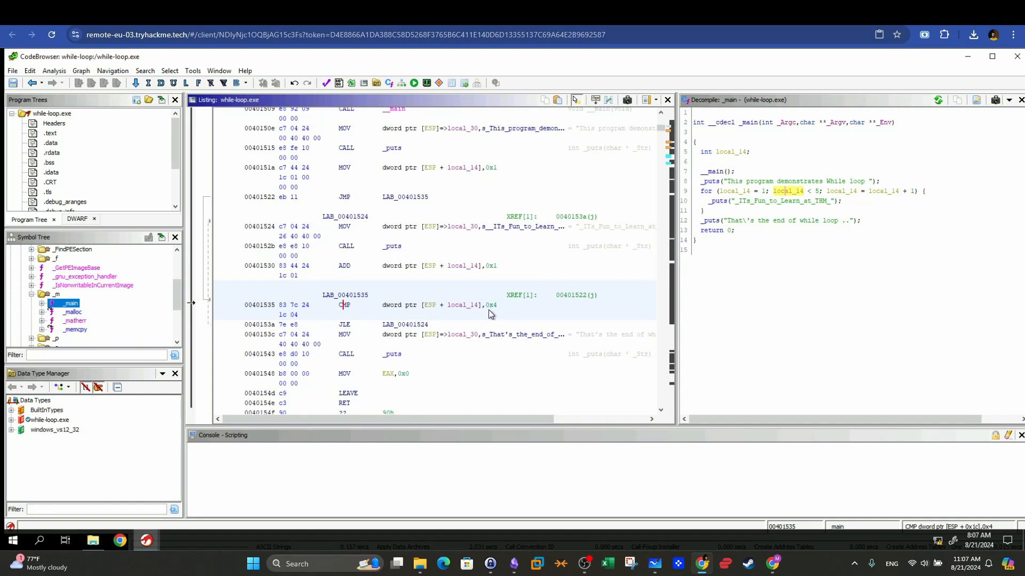
{"action": "mouse_move", "coordinate": [450, 313]}
{"action": "scroll", "coordinate": [390, 215], "scroll_direction": "up", "scroll_amount": 3}
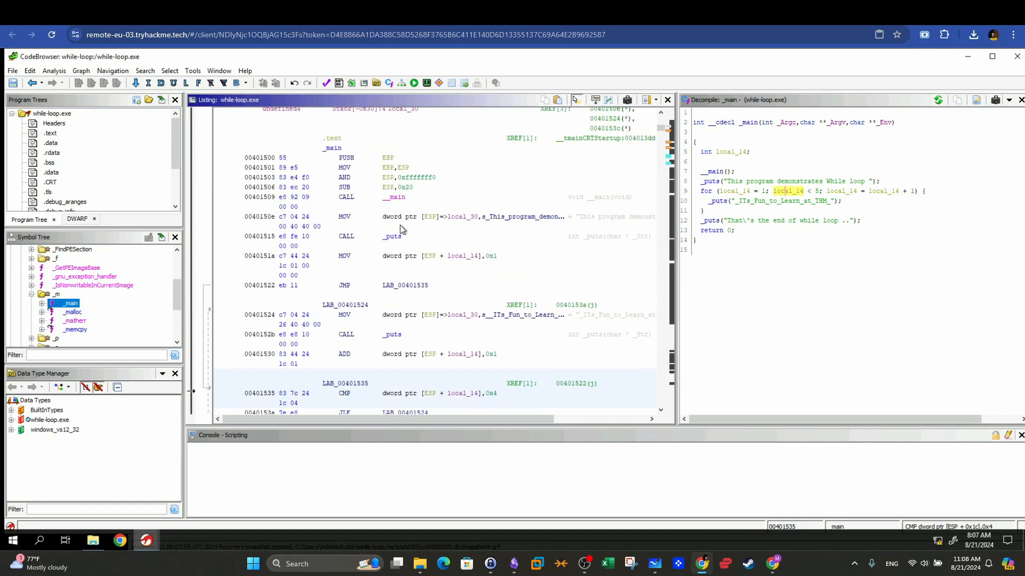
{"action": "left_click", "coordinate": [409, 315]}
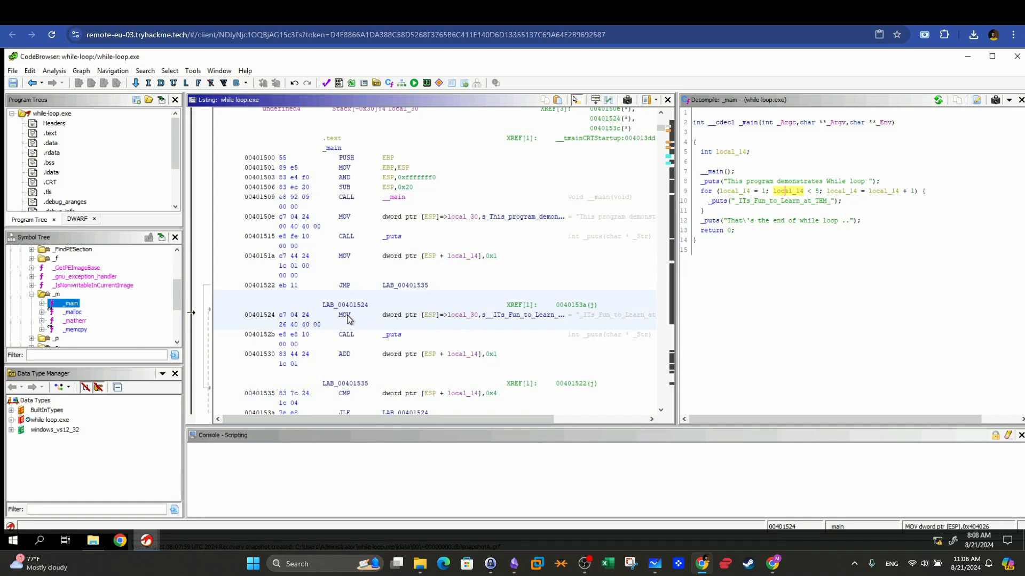
Step: Match the loop's _puts("_ITs_Fun_to_Learn_at_THM_") call and the local_14 = 1 initialization to their instructions in the listing
{"action": "left_click", "coordinate": [721, 202]}
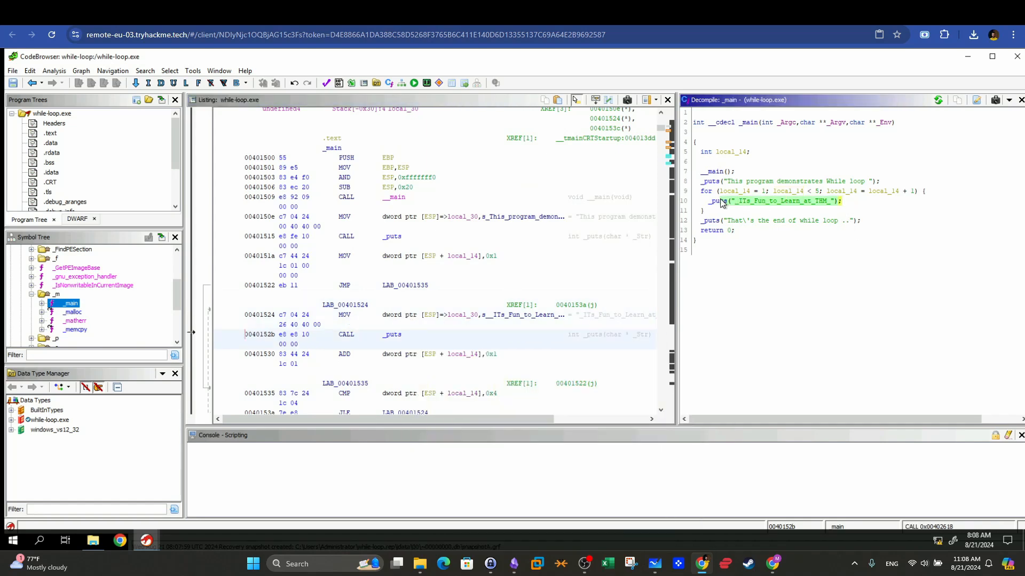
{"action": "left_click_drag", "start_coordinate": [720, 199], "coordinate": [721, 200]}
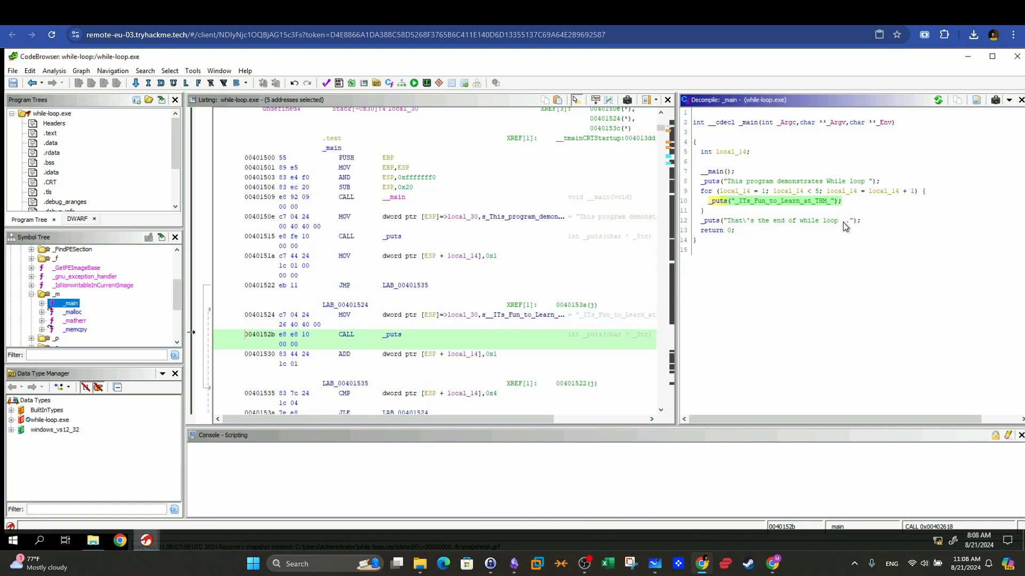
{"action": "left_click", "coordinate": [764, 191]}
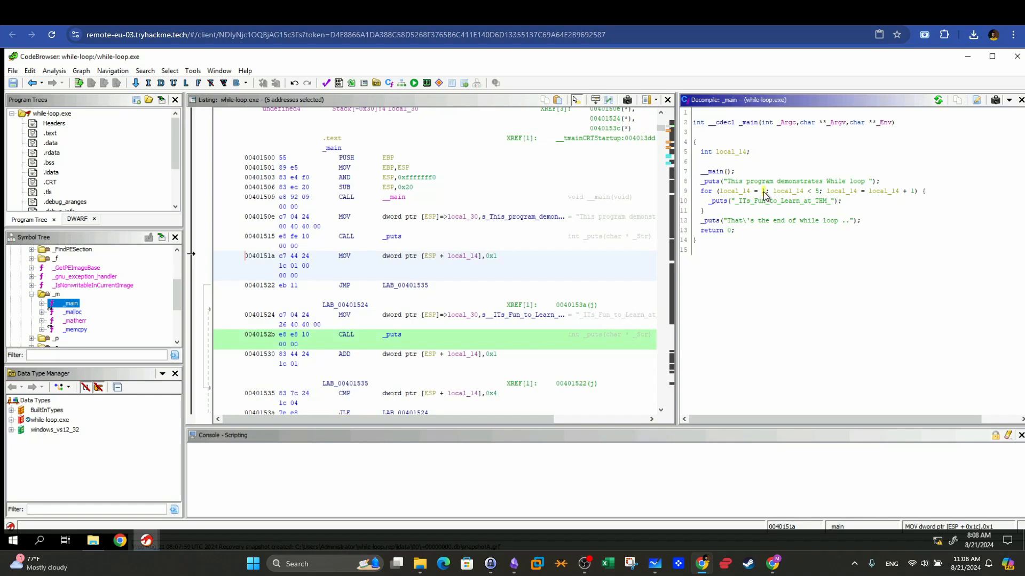
{"action": "left_click", "coordinate": [727, 192]}
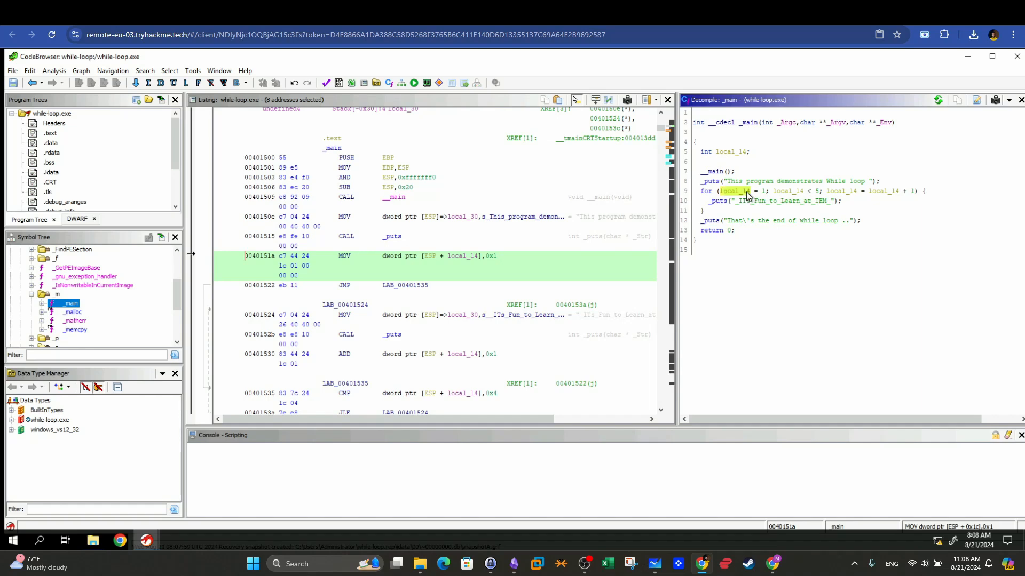
{"action": "mouse_move", "coordinate": [747, 195]}
{"action": "scroll", "coordinate": [484, 255], "scroll_direction": "down", "scroll_amount": 1}
{"action": "scroll", "coordinate": [485, 255], "scroll_direction": "down", "scroll_amount": 2}
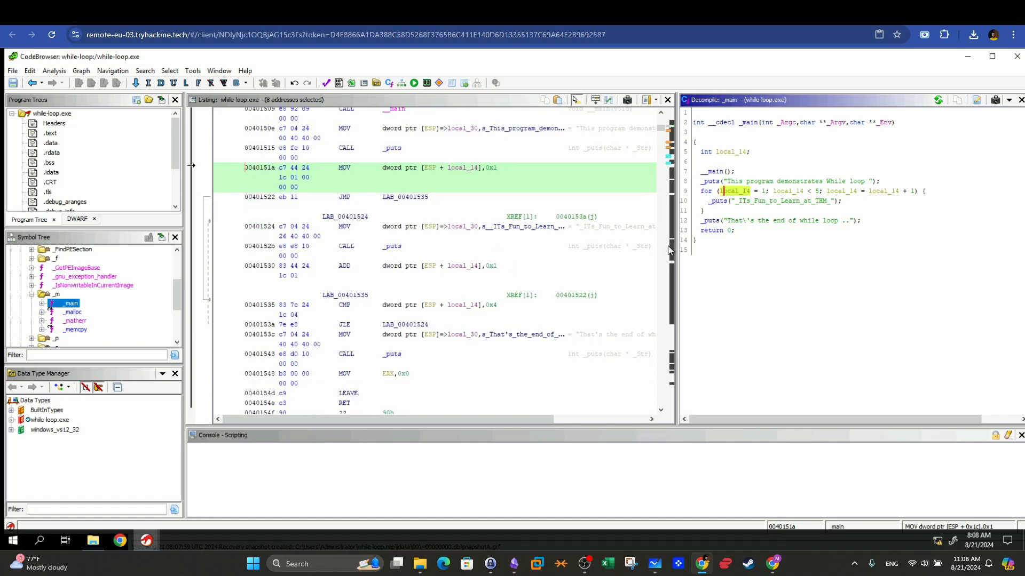
Step: Locate the JLE instruction that corresponds to the for loop's local_14 < 5 condition
{"action": "left_click", "coordinate": [796, 191]}
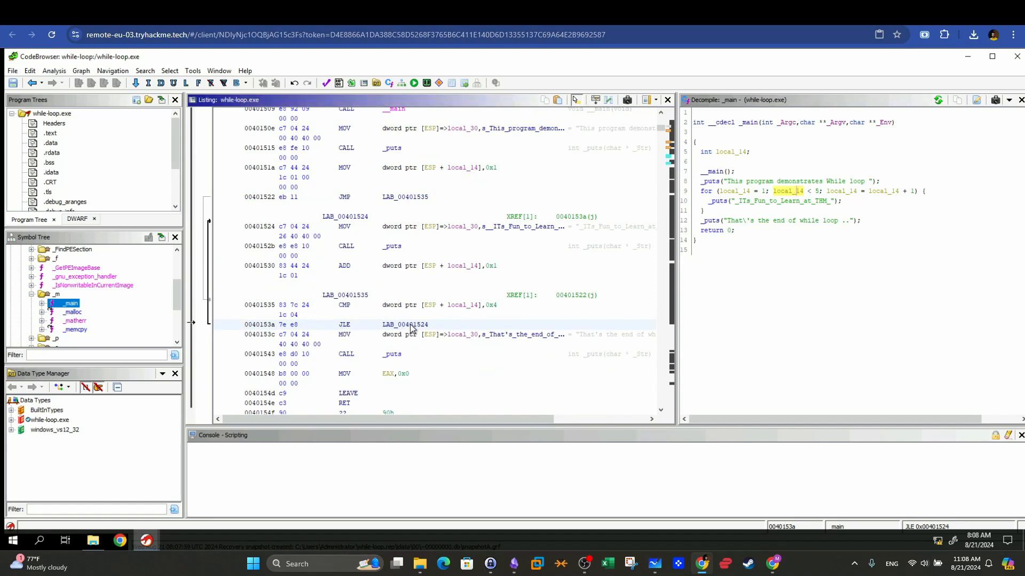
{"action": "scroll", "coordinate": [416, 328], "scroll_direction": "down", "scroll_amount": 2}
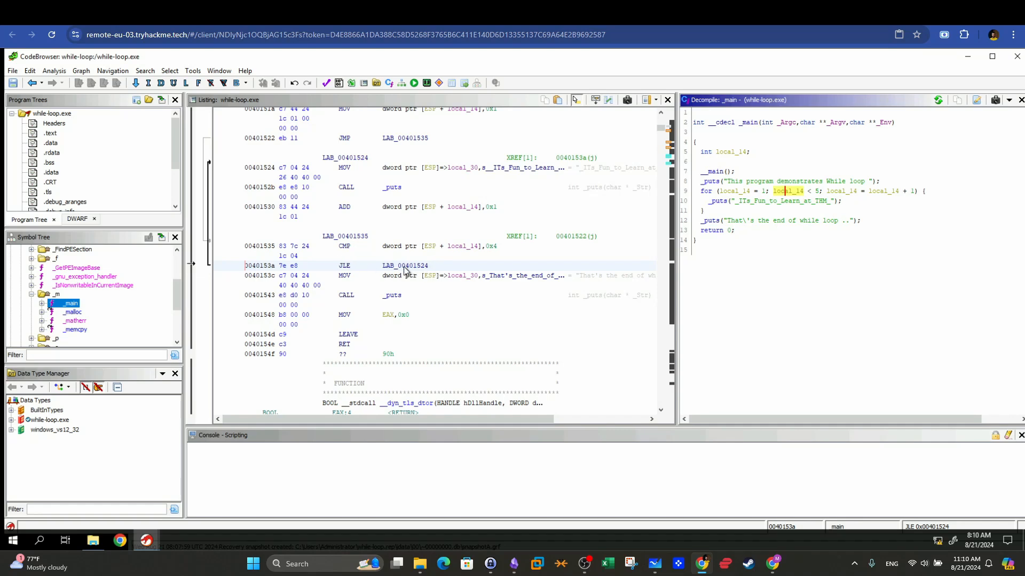
{"action": "mouse_move", "coordinate": [413, 174]}
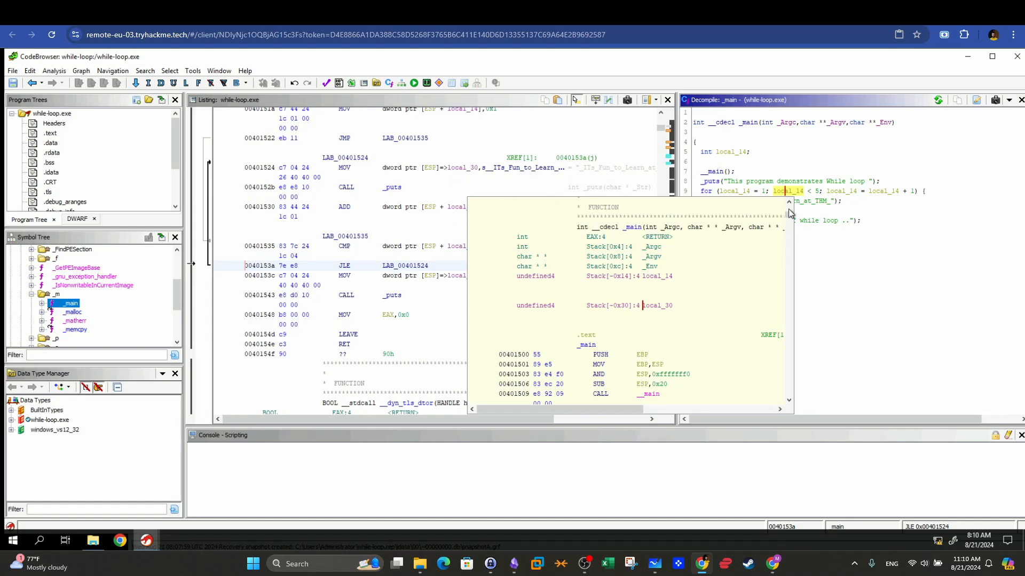
{"action": "left_click", "coordinate": [905, 292]}
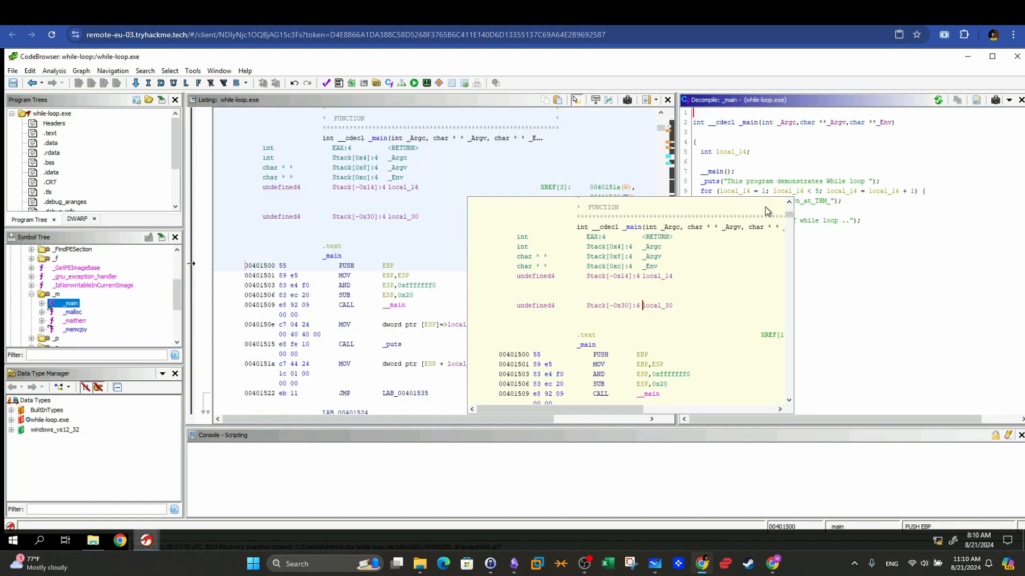
{"action": "left_click", "coordinate": [788, 191]}
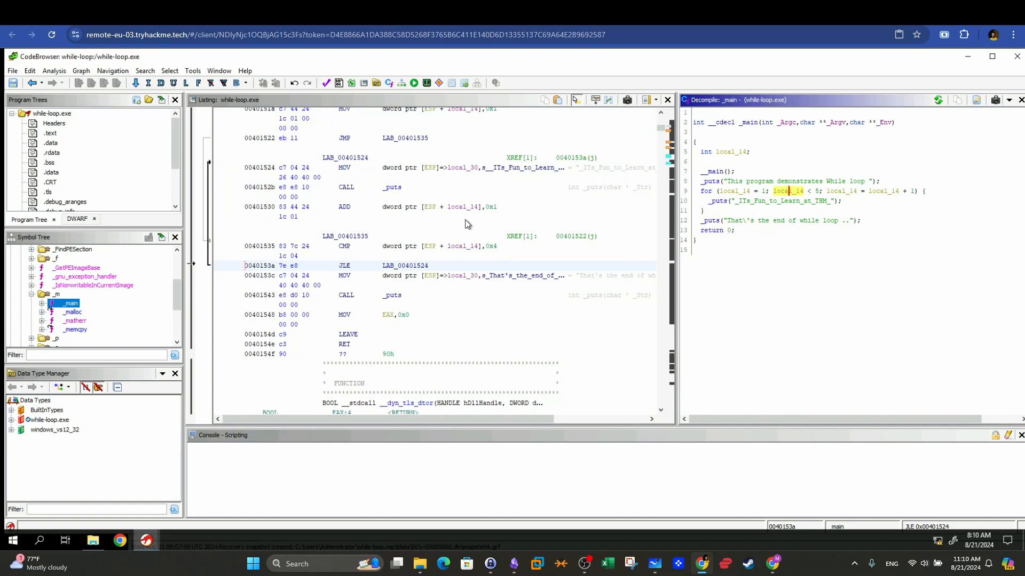
Step: Examine the CMP of local_14 with 0x4, the JLE to LAB_00401524 and the MOV that follows the loop
{"action": "mouse_move", "coordinate": [481, 210]}
{"action": "left_click", "coordinate": [488, 247]}
{"action": "mouse_move", "coordinate": [494, 251]}
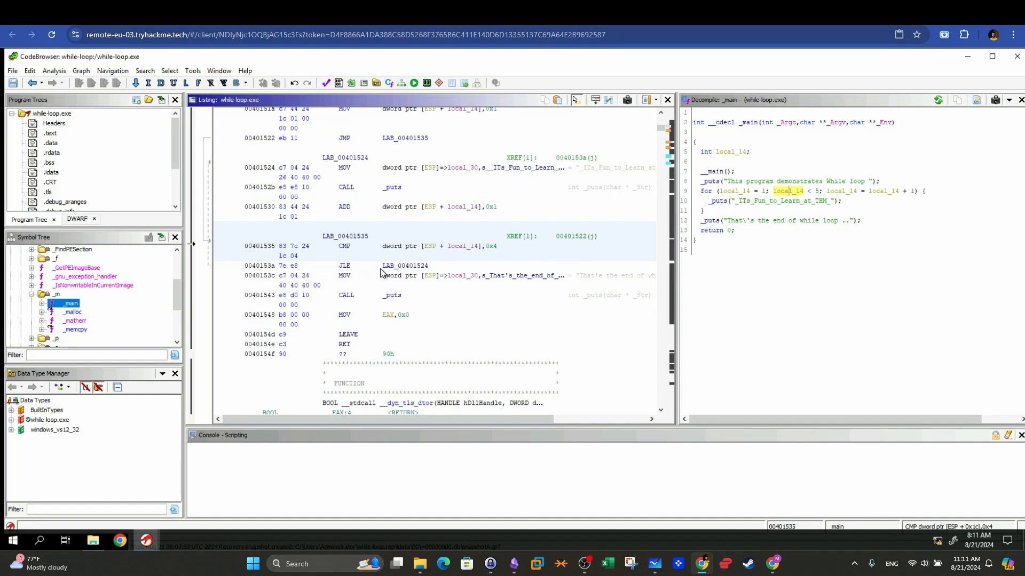
{"action": "left_click", "coordinate": [416, 268]}
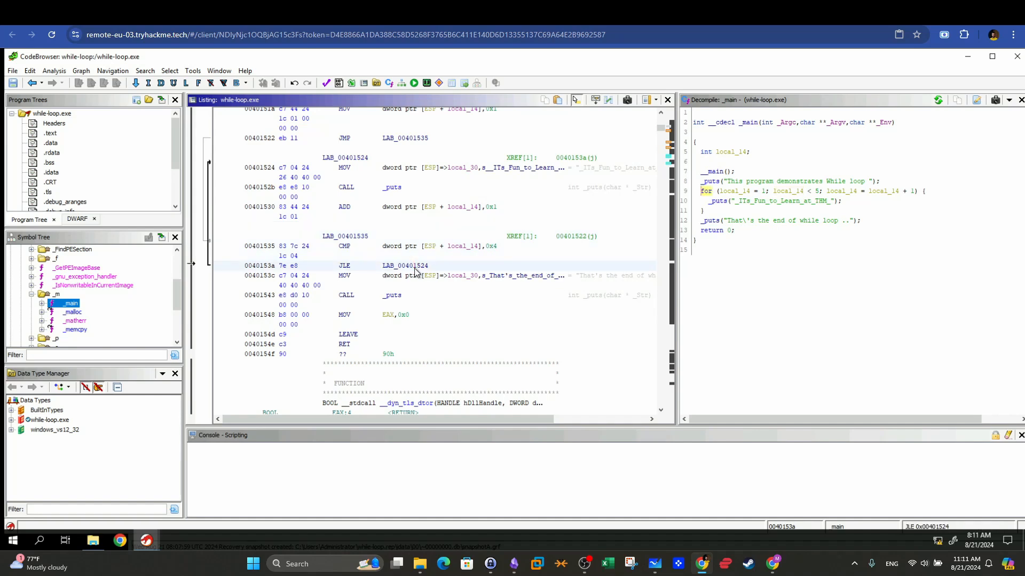
{"action": "left_click", "coordinate": [437, 248]}
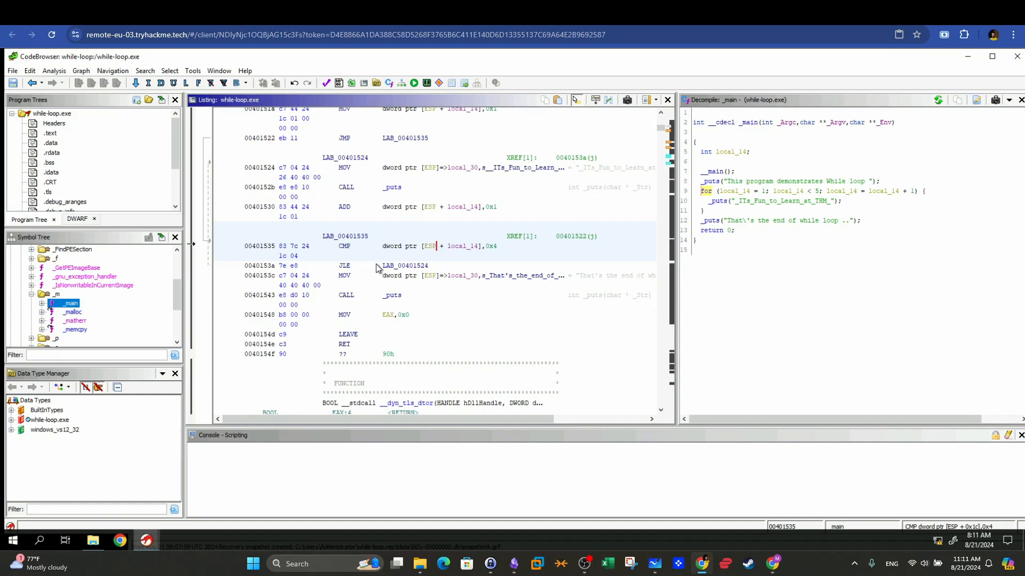
{"action": "left_click", "coordinate": [343, 266]}
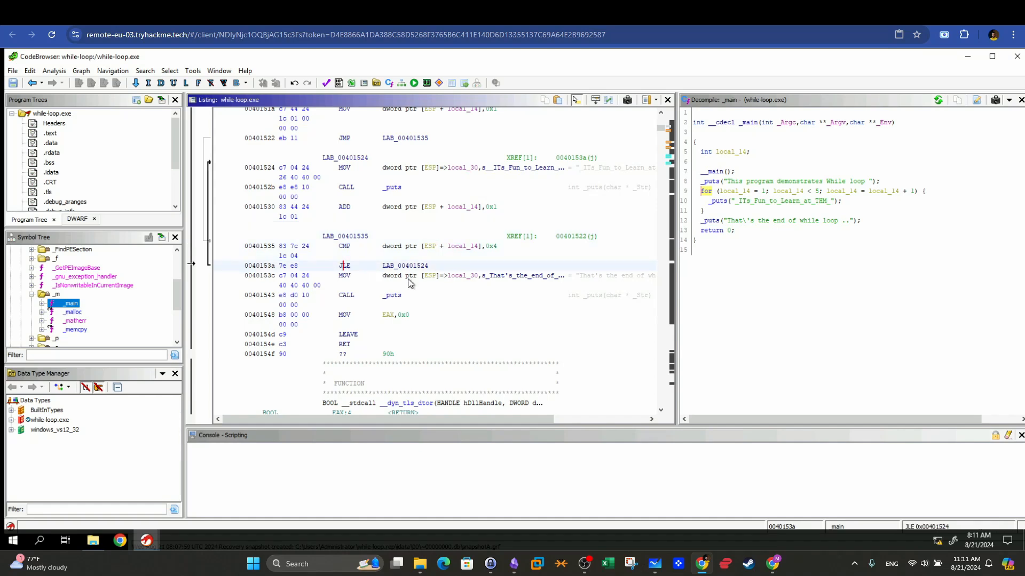
{"action": "left_click", "coordinate": [343, 277]}
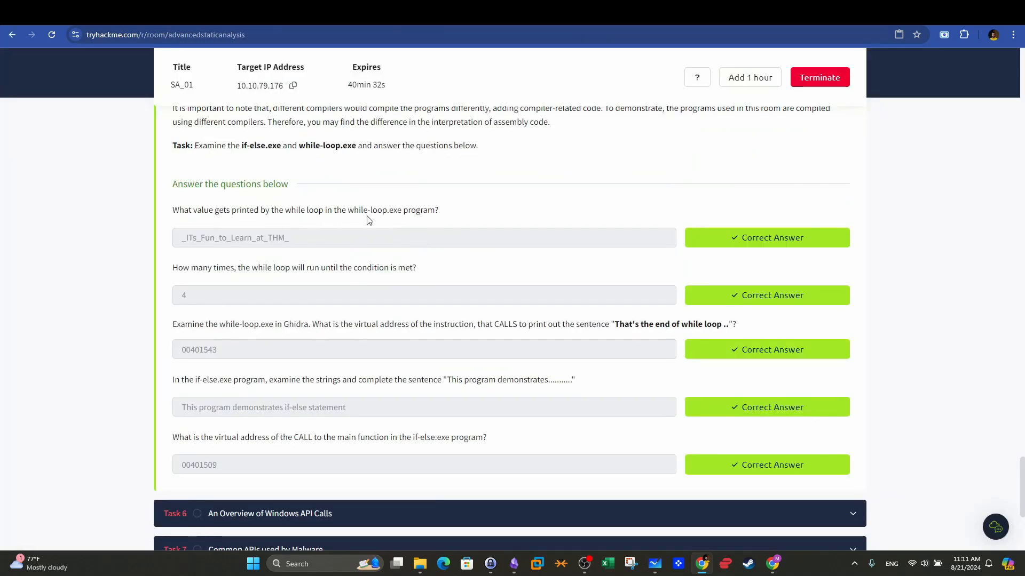
Step: Check the TryHackMe answer on the loop's printed value and the question on its number of runs against the while-loop.exe code
{"action": "left_click_drag", "start_coordinate": [320, 240], "coordinate": [104, 222]}
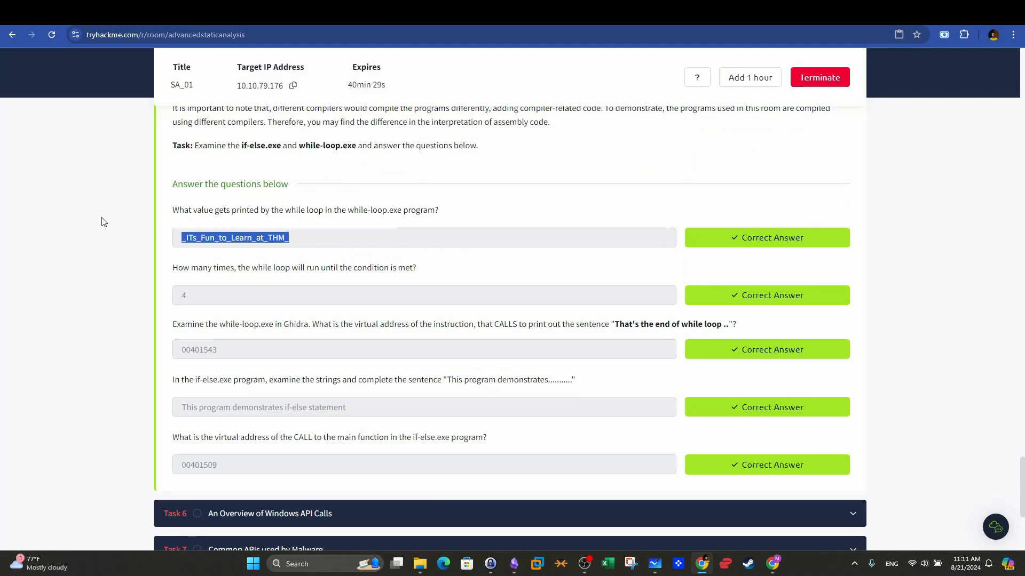
{"action": "left_click", "coordinate": [373, 15]}
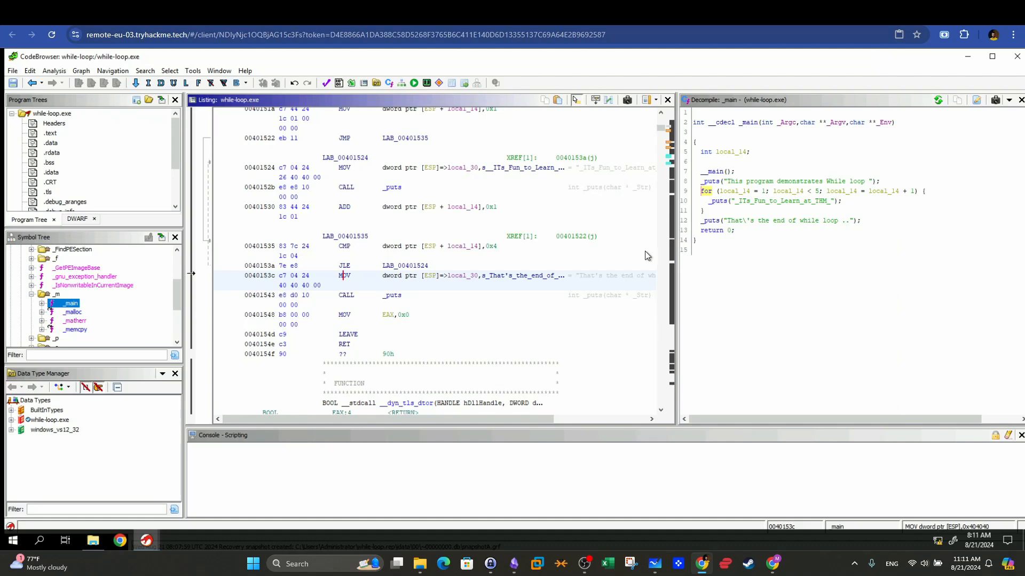
{"action": "left_click", "coordinate": [214, 15]}
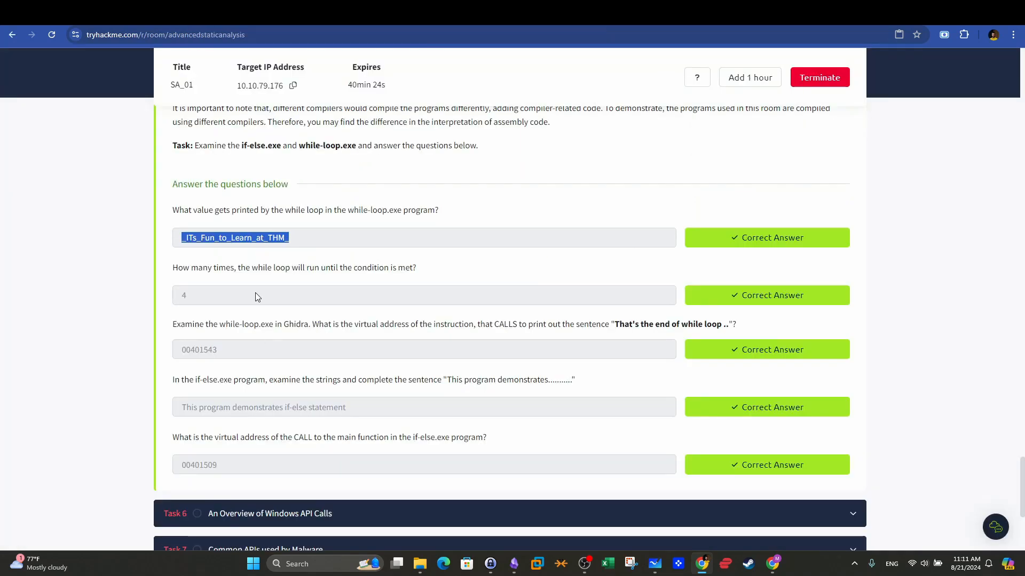
{"action": "left_click_drag", "start_coordinate": [174, 268], "coordinate": [439, 268]}
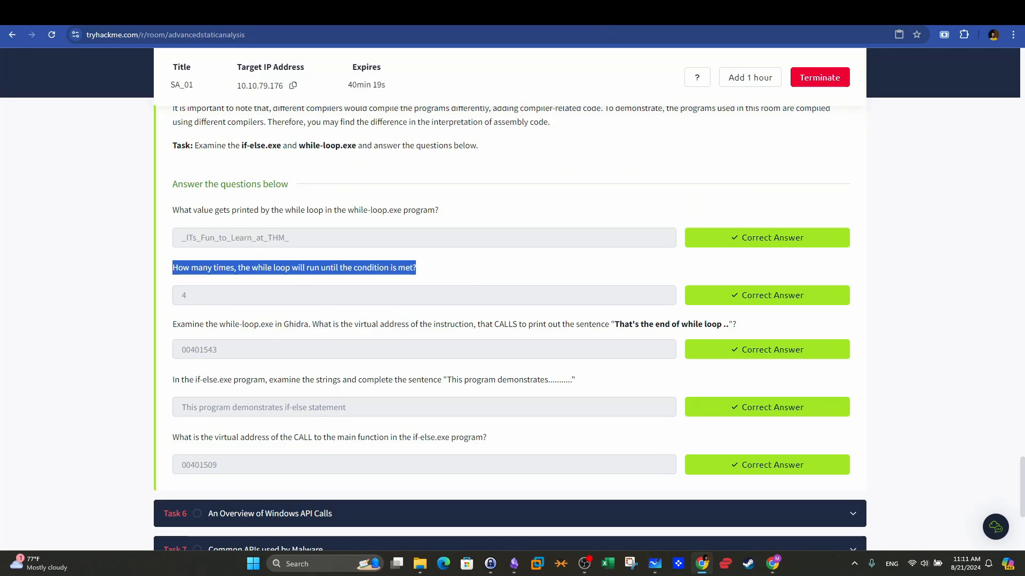
{"action": "left_click", "coordinate": [374, 15]}
Step: Read the TryHackMe question on the "That's the end of while loop .." call and locate that _puts CALL in Ghidra
{"action": "left_click", "coordinate": [213, 15]}
{"action": "left_click_drag", "start_coordinate": [192, 324], "coordinate": [324, 324]}
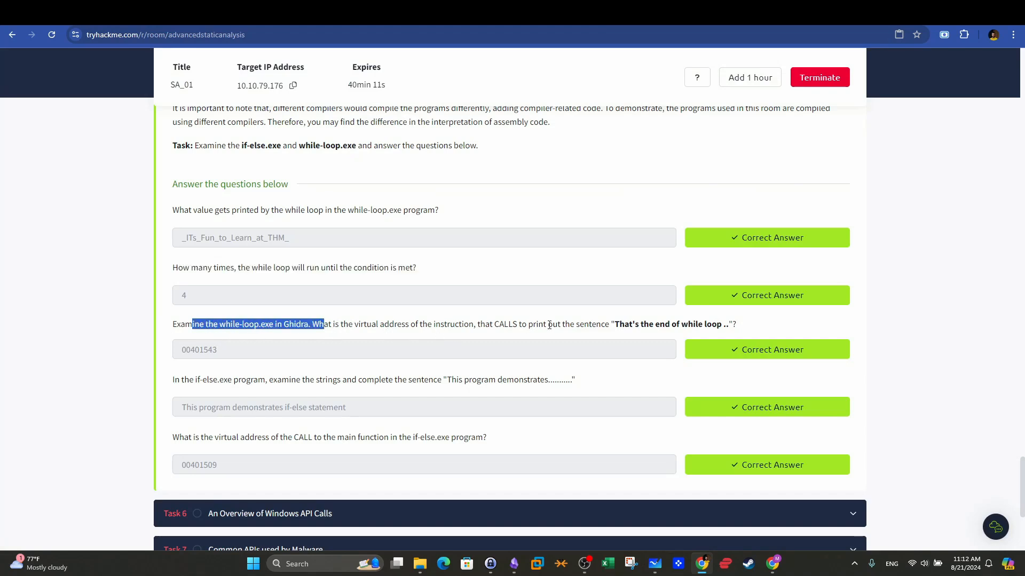
{"action": "left_click", "coordinate": [598, 15]}
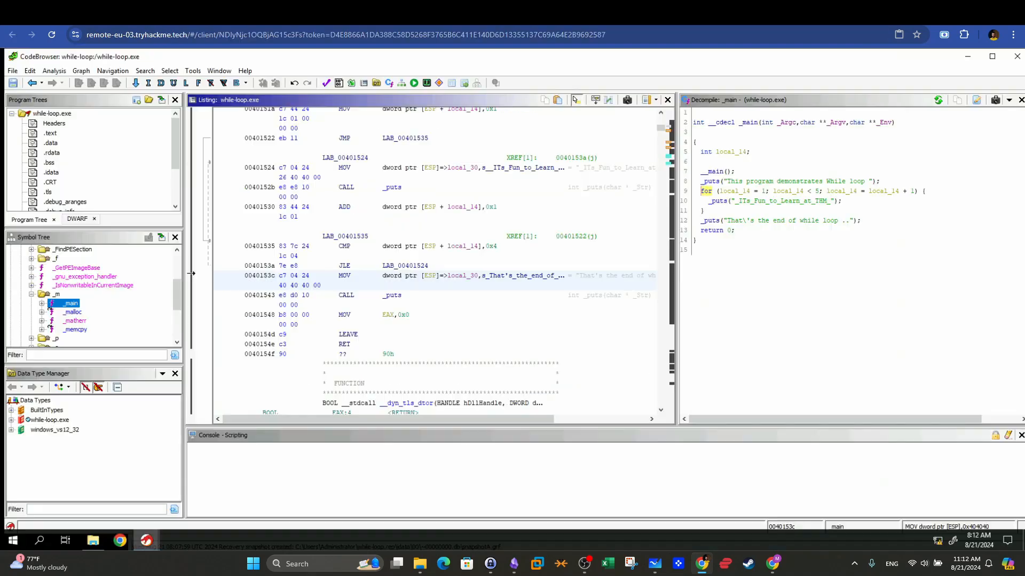
{"action": "left_click", "coordinate": [712, 222]}
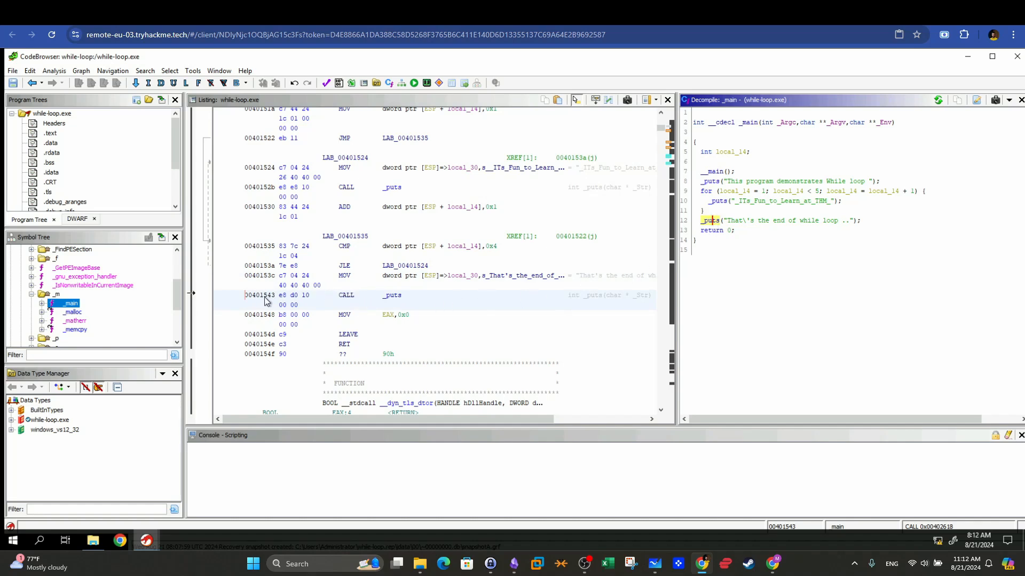
Step: Return to the TryHackMe questions and review the answers on the while-loop.exe call address, the if-else.exe main call and its sentence
{"action": "left_click", "coordinate": [470, 13]}
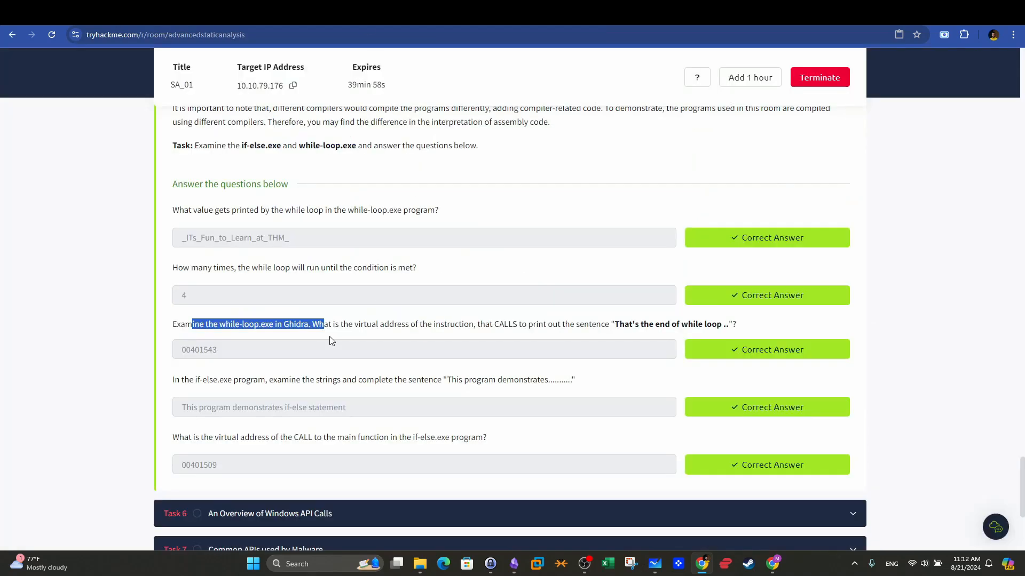
{"action": "left_click_drag", "start_coordinate": [323, 347], "coordinate": [179, 357]}
{"action": "left_click_drag", "start_coordinate": [243, 459], "coordinate": [142, 457]}
{"action": "left_click_drag", "start_coordinate": [254, 408], "coordinate": [194, 397]}
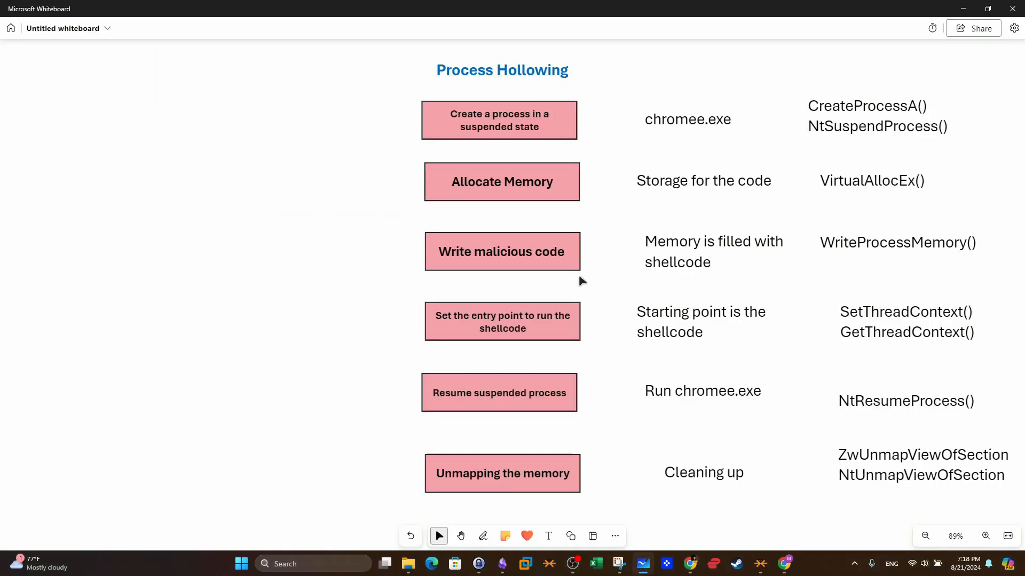
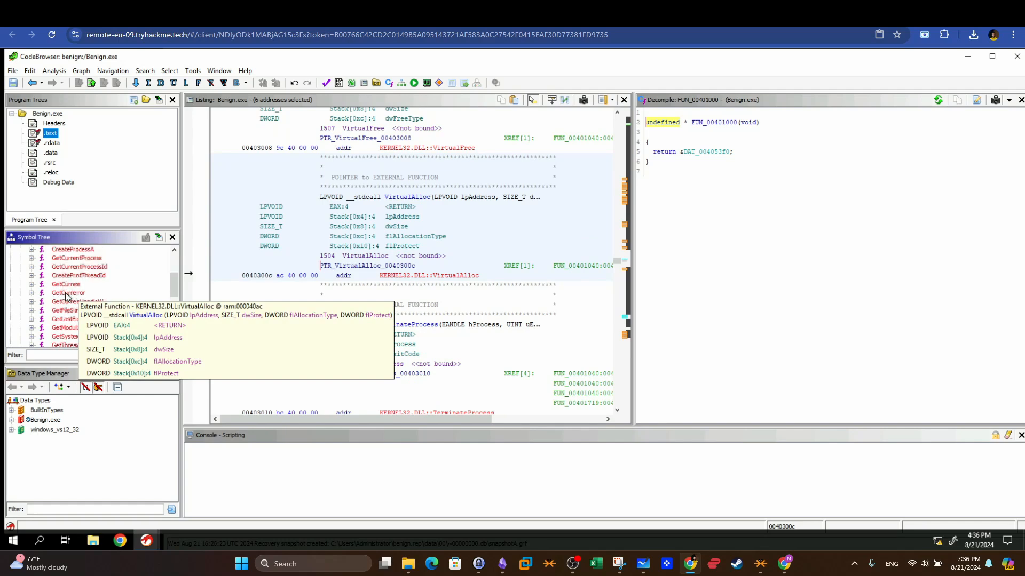
Step: In Ghidra, collapse the KERNEL32.DLL imports and the whole Imports group of Benign.exe
{"action": "scroll", "coordinate": [66, 297], "scroll_direction": "up", "scroll_amount": 5}
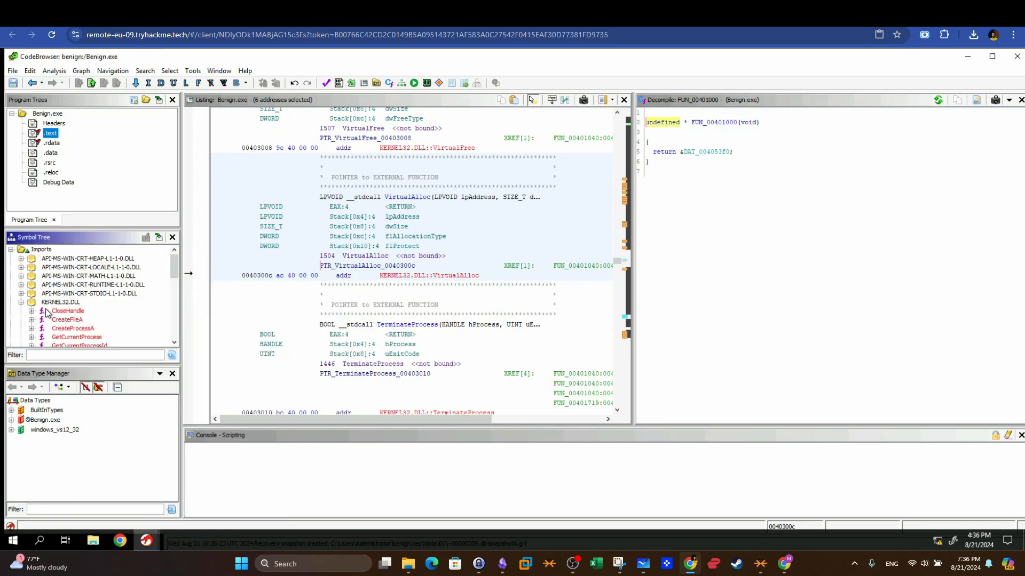
{"action": "scroll", "coordinate": [49, 307], "scroll_direction": "down", "scroll_amount": 2}
{"action": "left_click", "coordinate": [21, 250]}
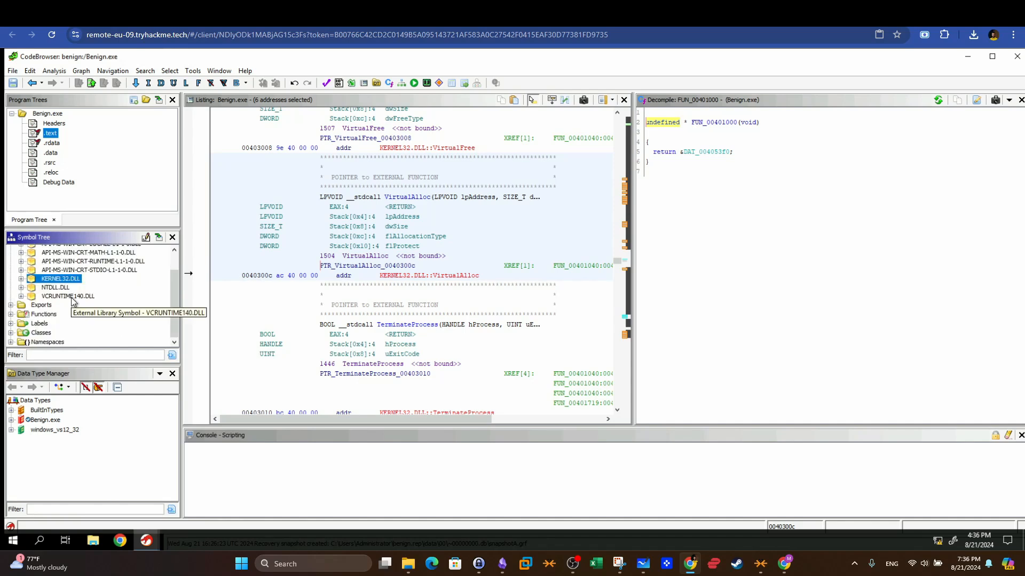
{"action": "scroll", "coordinate": [60, 293], "scroll_direction": "up", "scroll_amount": 2}
{"action": "left_click", "coordinate": [11, 250]}
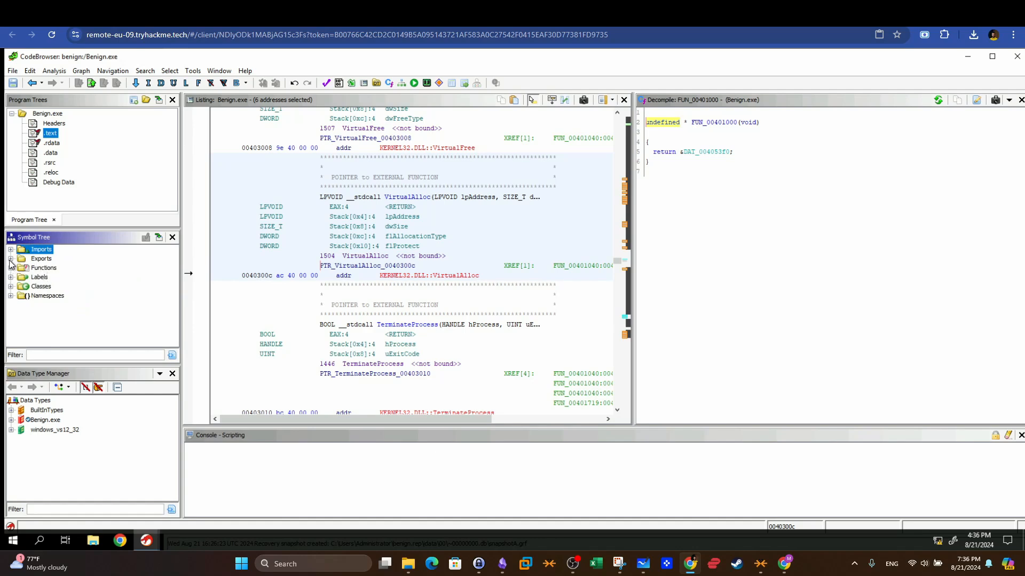
Step: Display the disassembly and decompiled code of the exported entry function, and collapse the Exports group
{"action": "left_click", "coordinate": [11, 259]}
{"action": "left_click", "coordinate": [21, 268]}
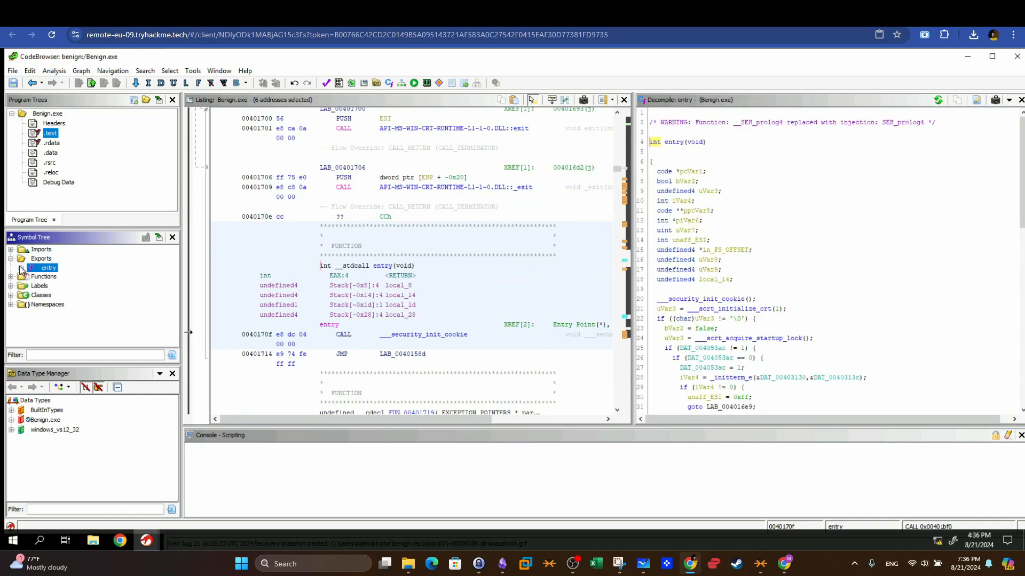
{"action": "left_click", "coordinate": [11, 259]}
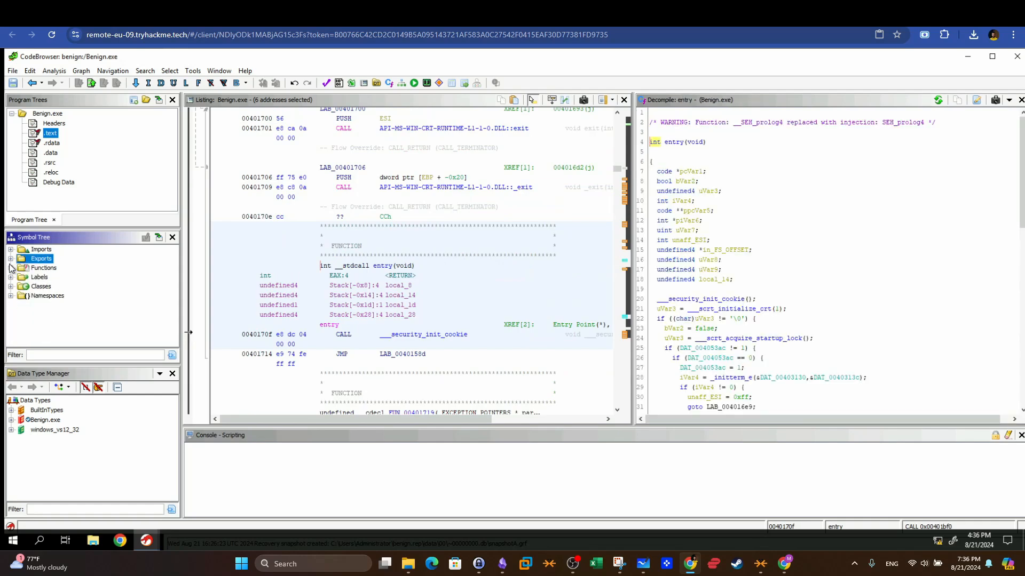
Step: Expand the Functions group and inspect the local variables listed under its entry function
{"action": "left_click", "coordinate": [11, 268]}
{"action": "left_click", "coordinate": [48, 288]}
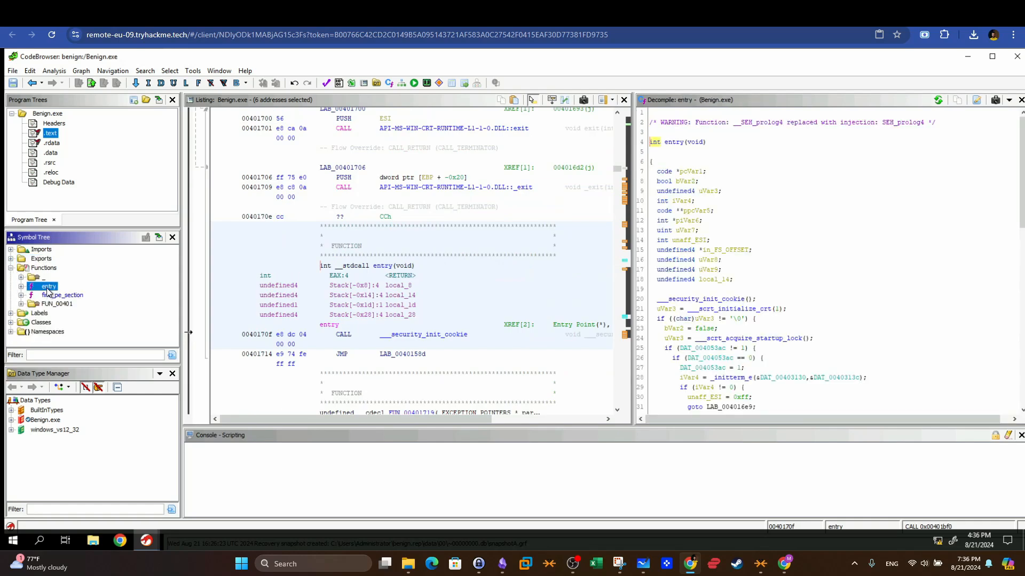
{"action": "double_click", "coordinate": [48, 288]}
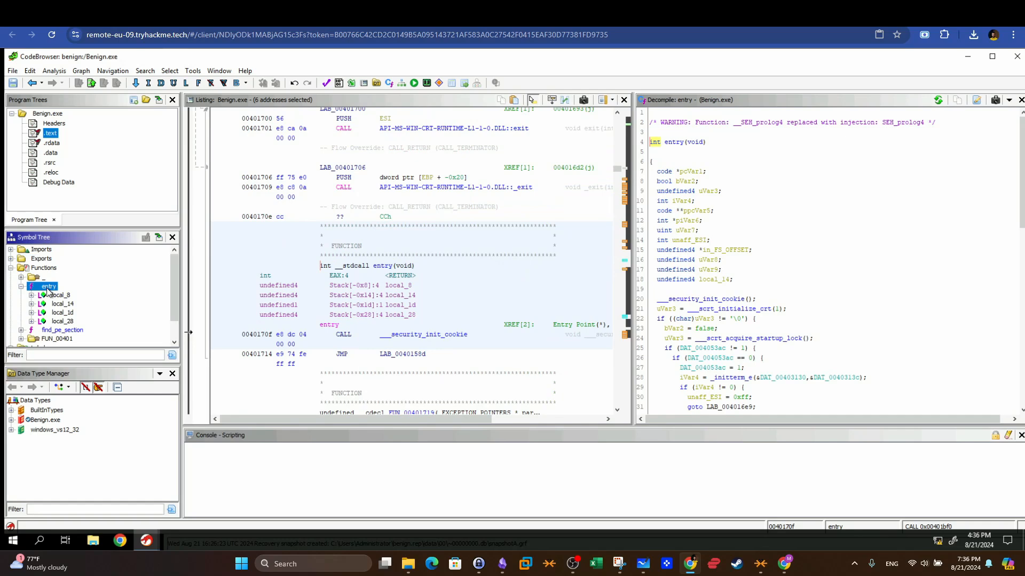
{"action": "double_click", "coordinate": [47, 289]}
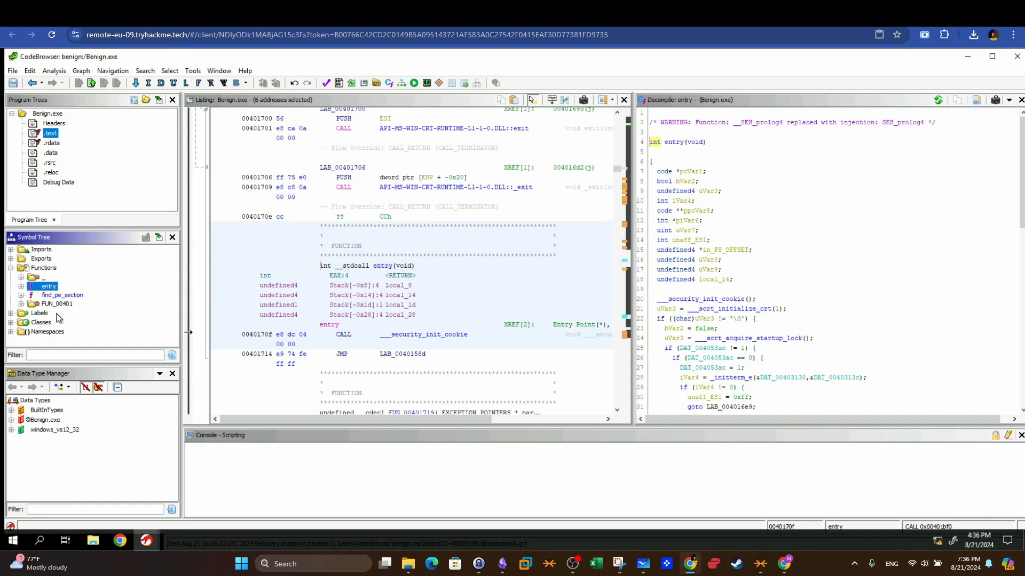
Step: Browse the underscore-prefixed functions of Benign.exe
{"action": "left_click", "coordinate": [21, 277]}
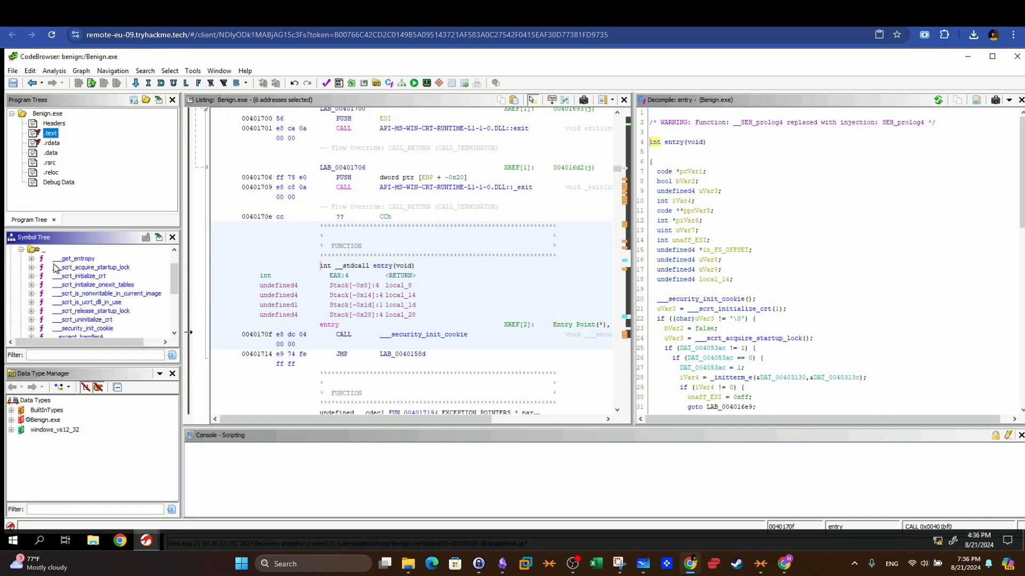
{"action": "scroll", "coordinate": [77, 277], "scroll_direction": "down", "scroll_amount": 3}
{"action": "scroll", "coordinate": [85, 280], "scroll_direction": "up", "scroll_amount": 5}
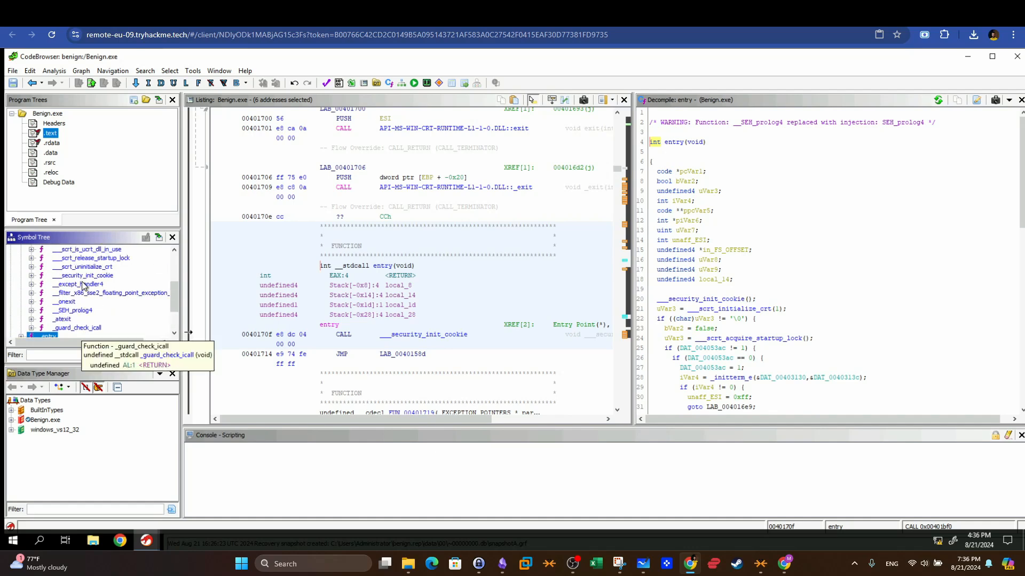
Step: Browse the remaining functions of Benign.exe, including those in the FUN_00401 group
{"action": "scroll", "coordinate": [86, 278], "scroll_direction": "down", "scroll_amount": 2}
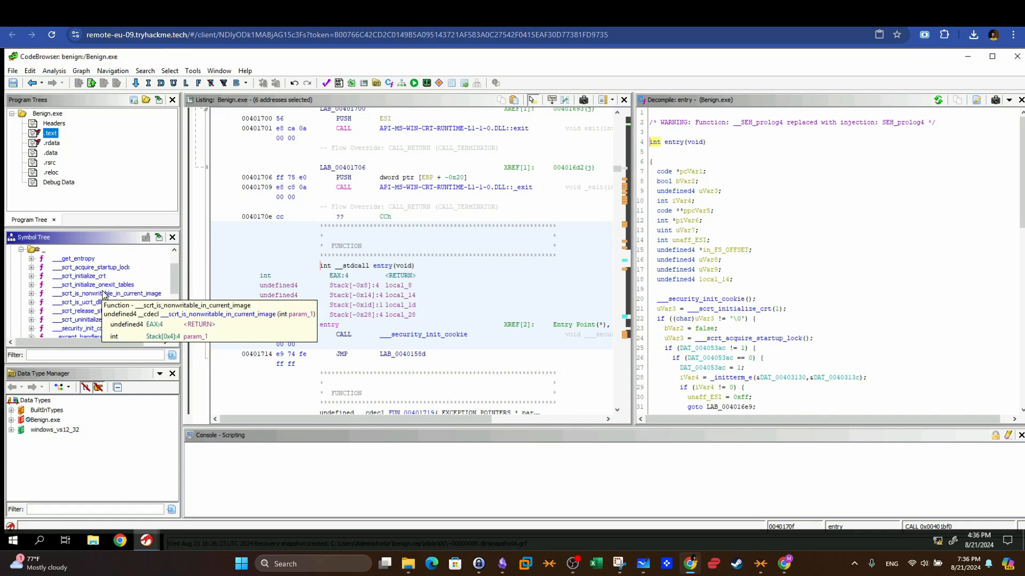
{"action": "scroll", "coordinate": [106, 299], "scroll_direction": "down", "scroll_amount": 3}
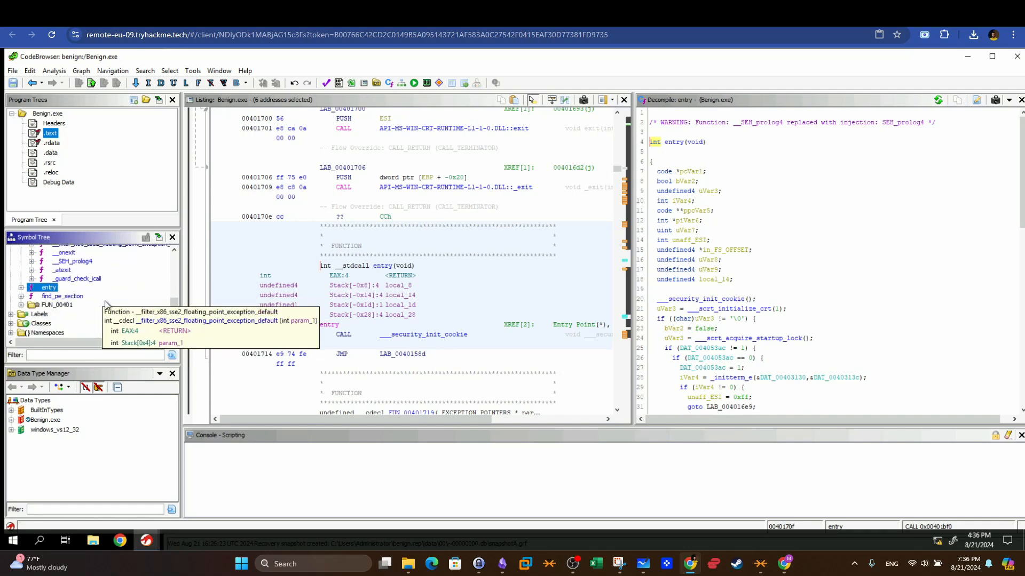
{"action": "scroll", "coordinate": [96, 277], "scroll_direction": "down", "scroll_amount": 3}
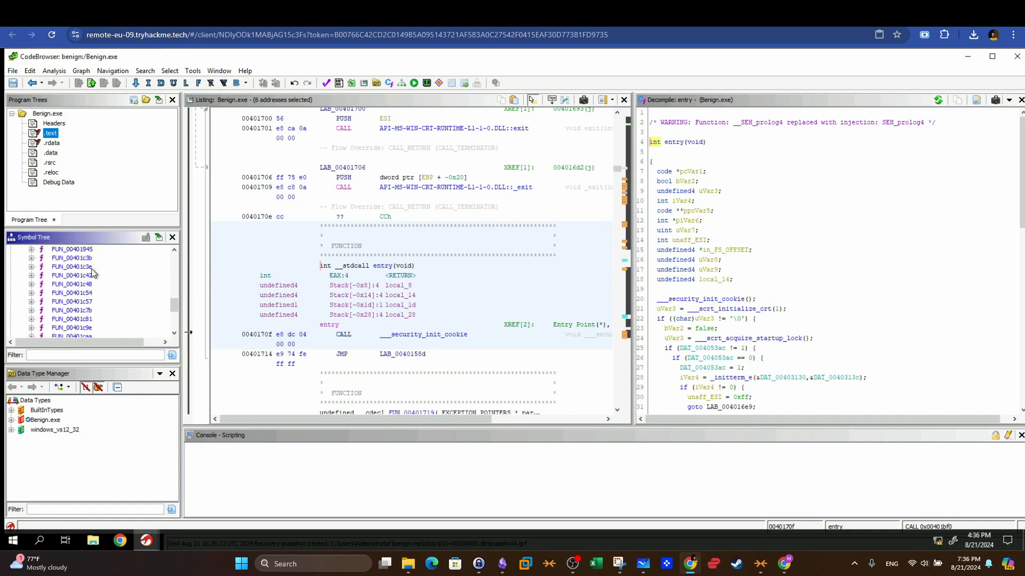
{"action": "scroll", "coordinate": [92, 274], "scroll_direction": "down", "scroll_amount": 1}
Step: Search the symbol tree for main and clear the filter again
{"action": "left_click", "coordinate": [103, 355]}
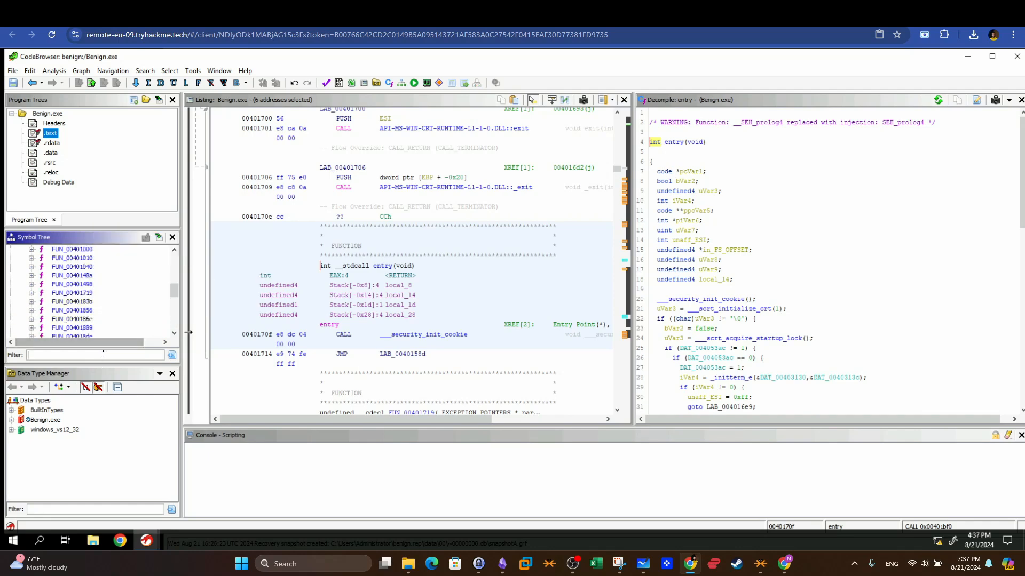
{"action": "type", "text": "main"}
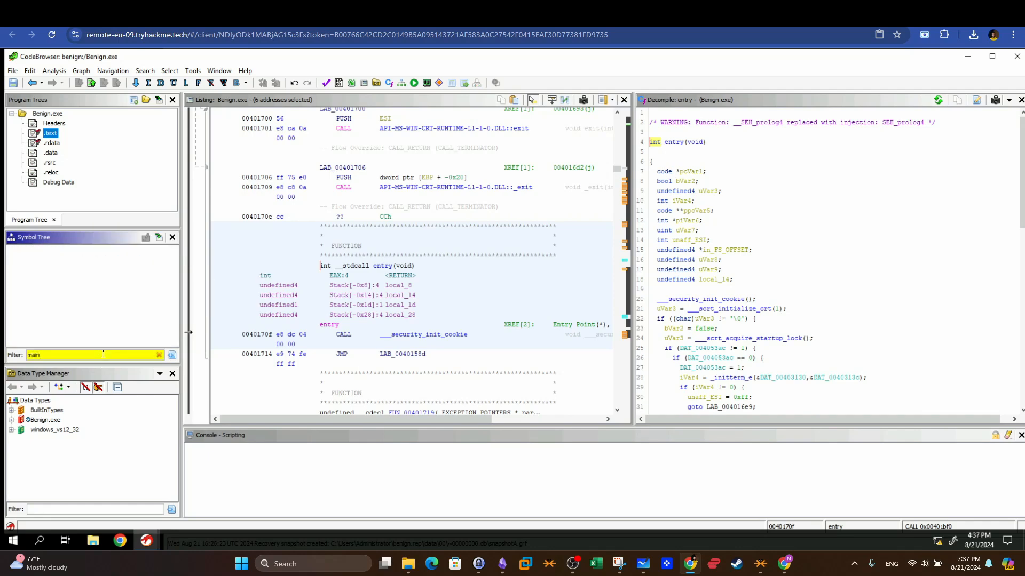
{"action": "key", "text": "BackSpace"}
{"action": "key", "text": "BackSpace"}
{"action": "key", "text": "BackSpace"}
{"action": "key", "text": "BackSpace"}
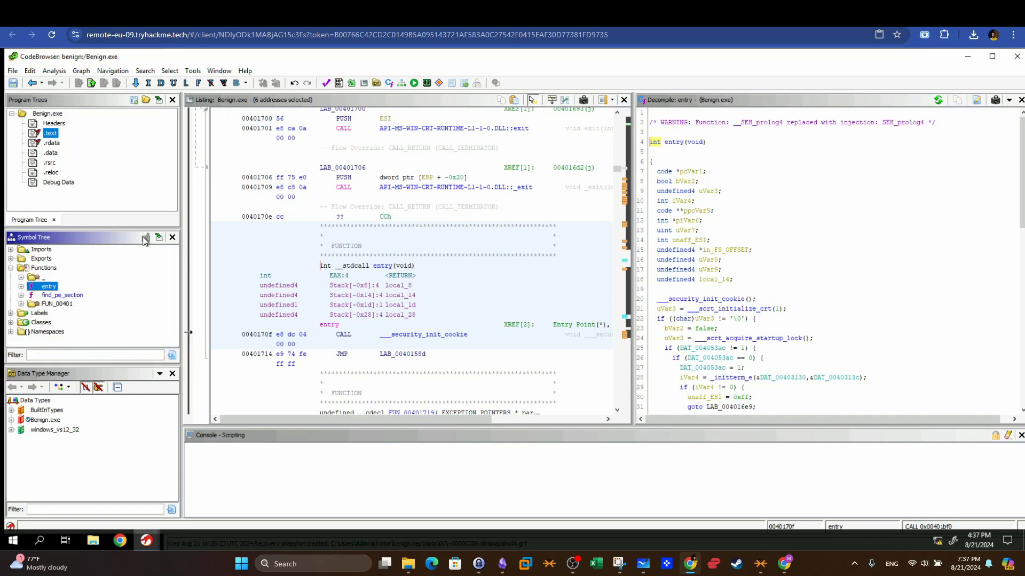
Step: Review the entry function's local variables and disassembly, and collapse the Functions group
{"action": "double_click", "coordinate": [42, 288]}
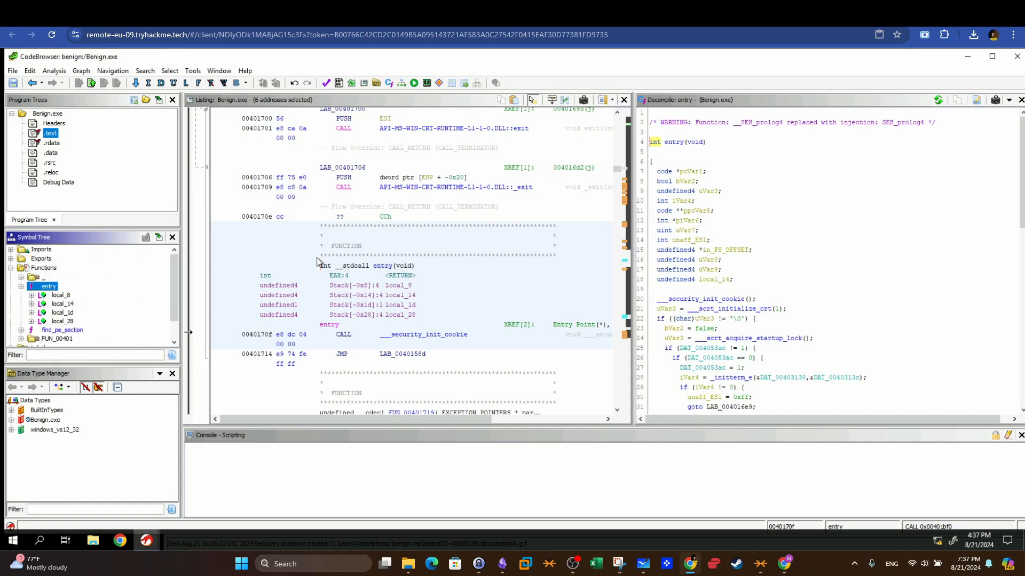
{"action": "scroll", "coordinate": [619, 178], "scroll_direction": "up", "scroll_amount": 5}
{"action": "scroll", "coordinate": [619, 178], "scroll_direction": "down", "scroll_amount": 5}
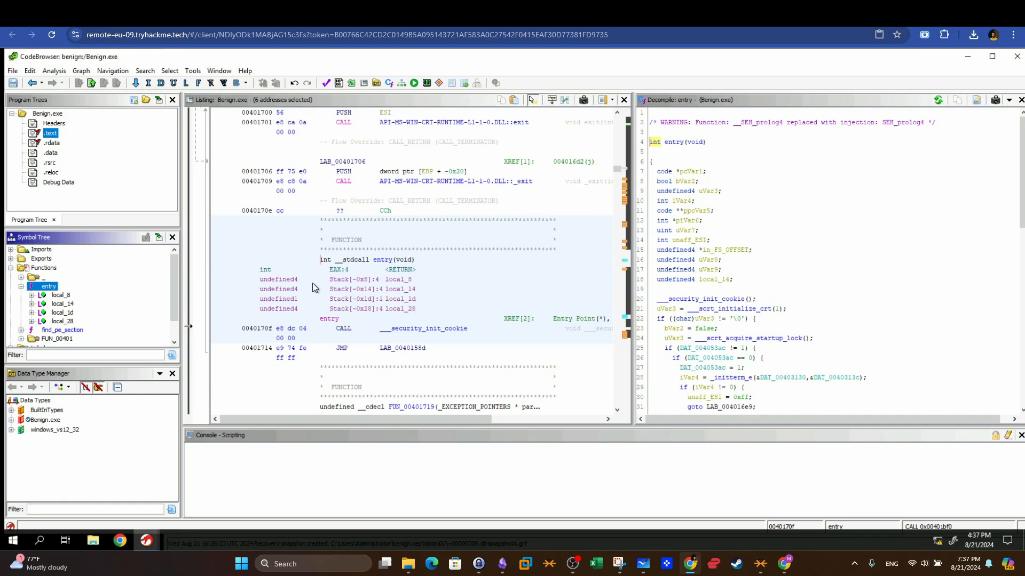
{"action": "left_click", "coordinate": [11, 268]}
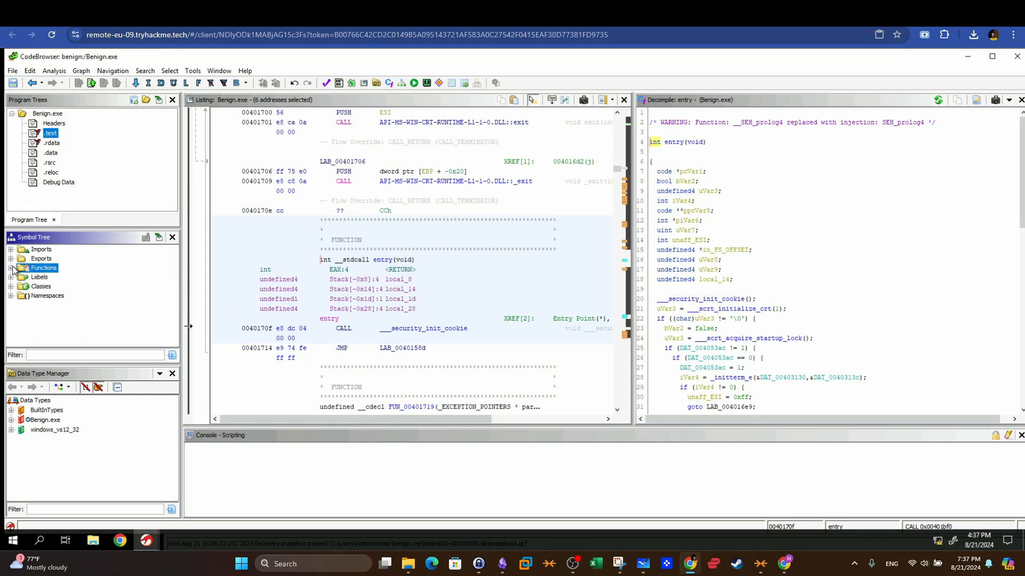
Step: Expand the Imports group and look through the functions imported from API-MS-WIN-CRT-RUNTIME-L1-1-0.DLL, then collapse that library
{"action": "left_click", "coordinate": [10, 249]}
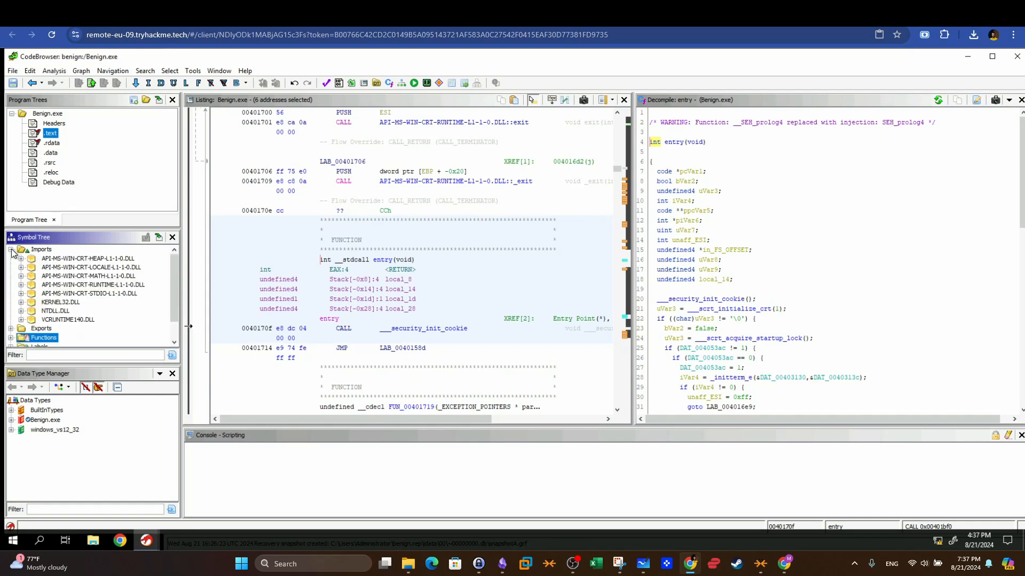
{"action": "left_click", "coordinate": [21, 276]}
{"action": "left_click", "coordinate": [22, 278]}
{"action": "left_click", "coordinate": [22, 286]}
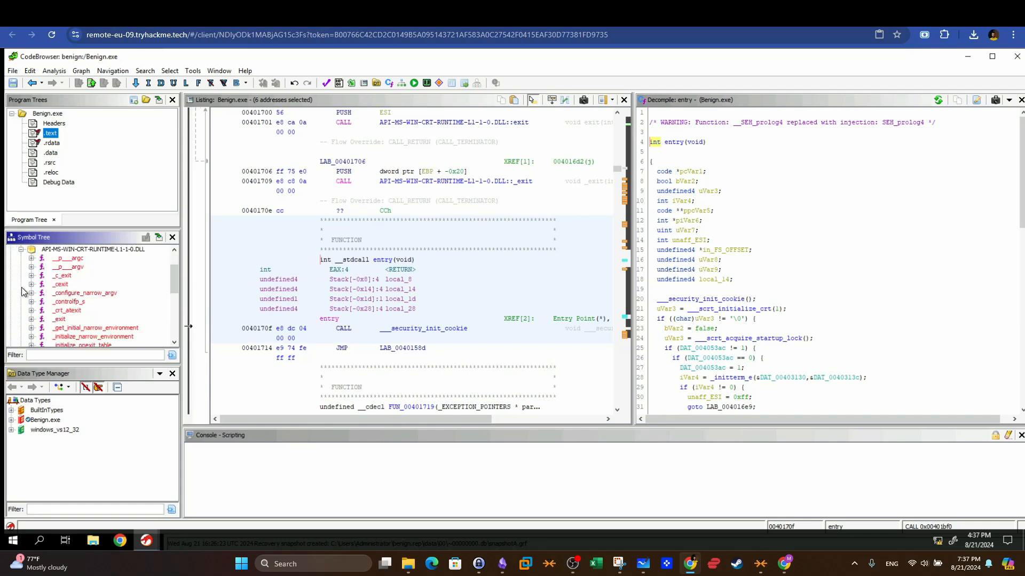
{"action": "left_click", "coordinate": [21, 250]}
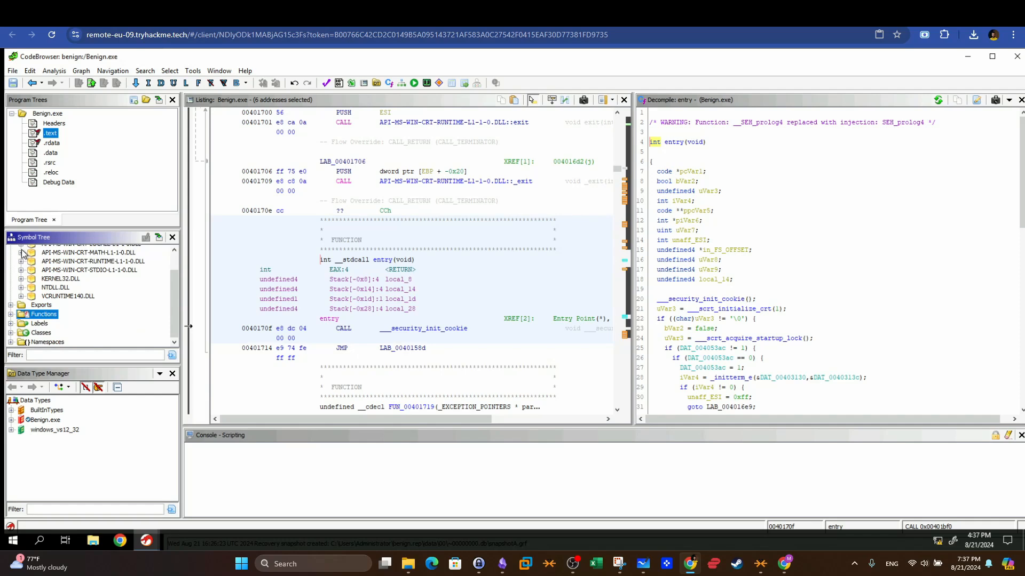
Step: Consult the API calls on the Process Hollowing whiteboard, and filter Benign.exe's symbol tree in Ghidra by create
{"action": "left_click", "coordinate": [643, 563]}
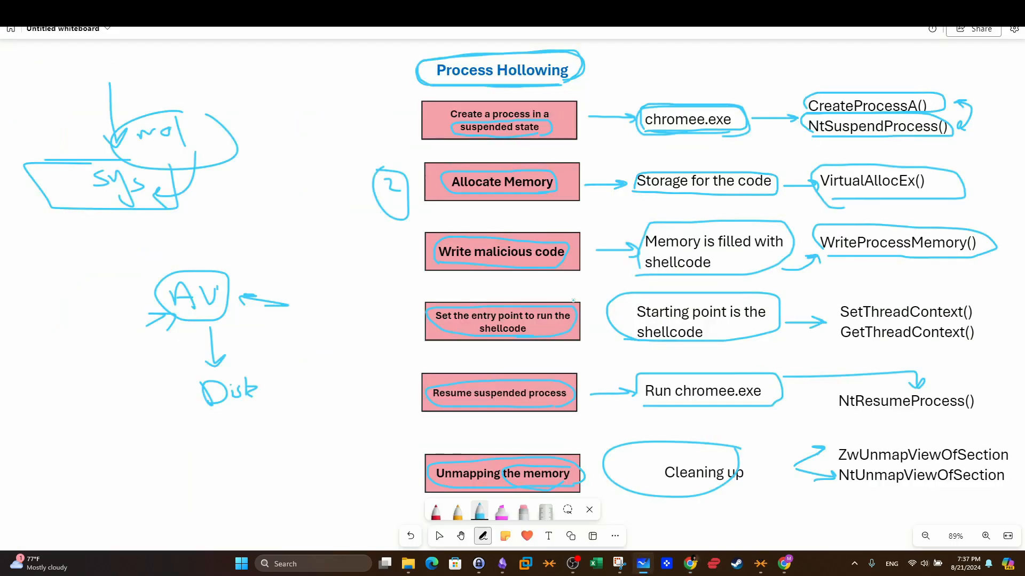
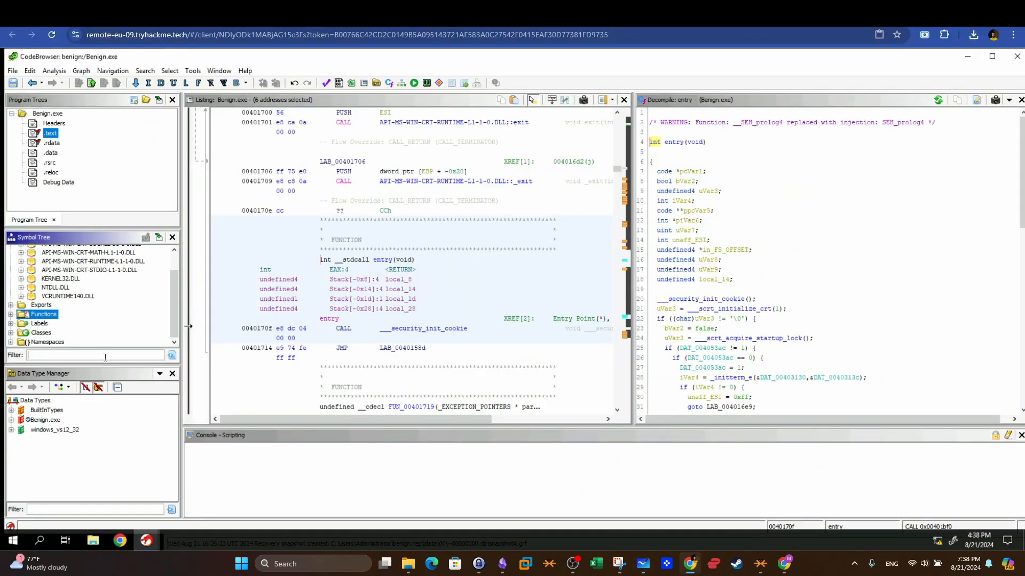
{"action": "type", "text": "create"}
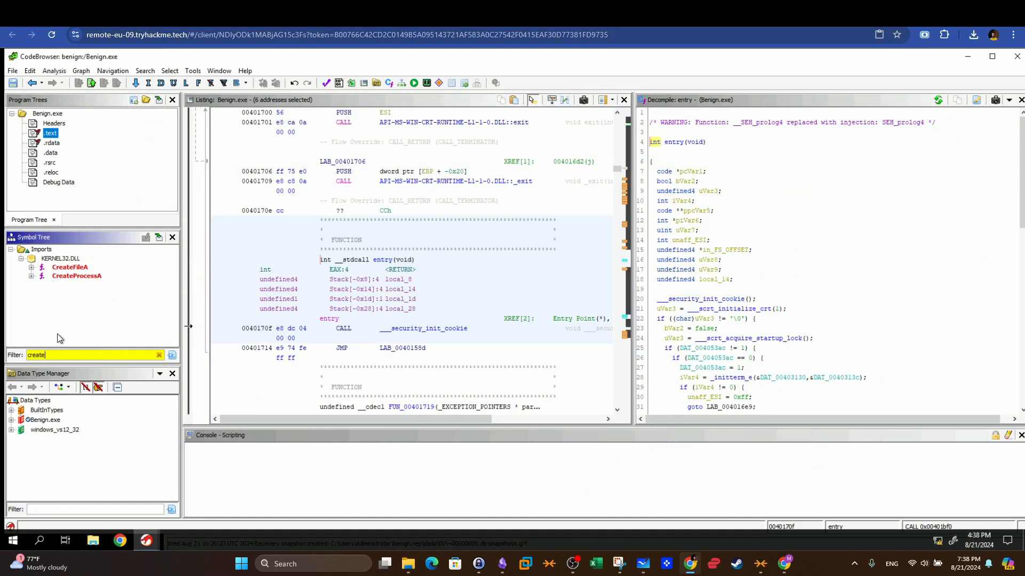
Step: List all references to the CreateProcessA function imported from KERNEL32.DLL
{"action": "right_click", "coordinate": [59, 277]}
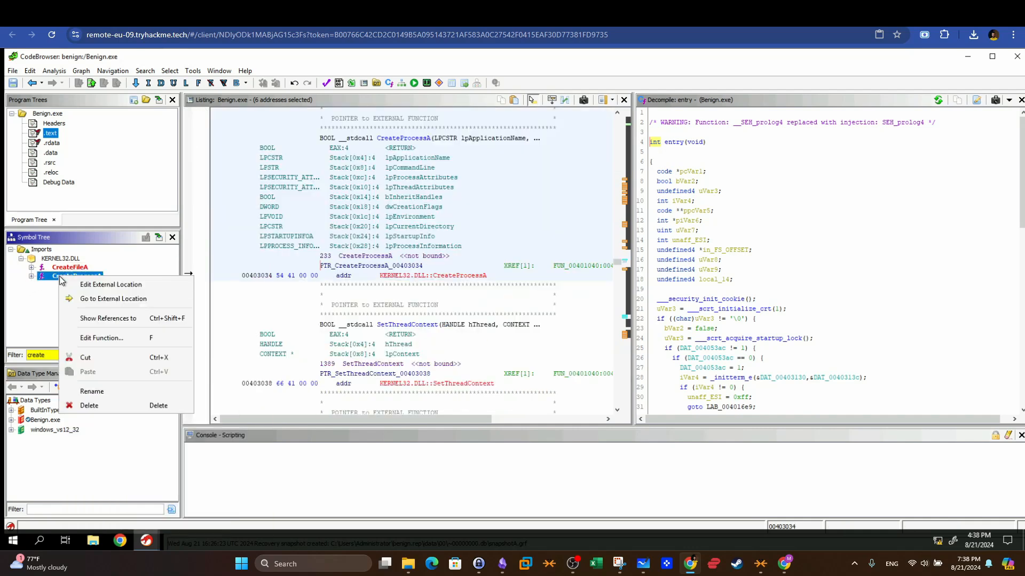
{"action": "left_click", "coordinate": [78, 319]}
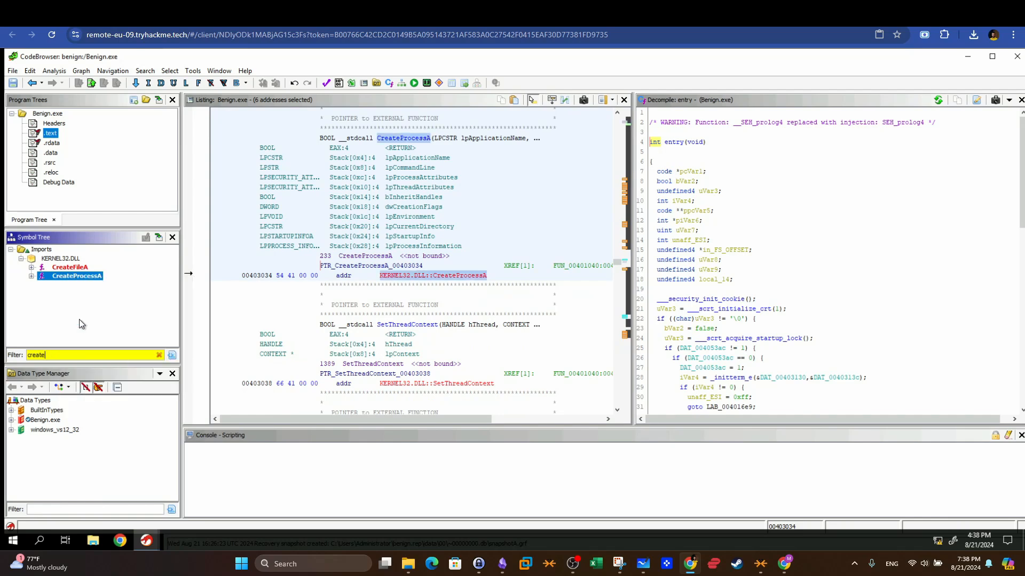
{"action": "left_click_drag", "start_coordinate": [394, 299], "coordinate": [349, 226]}
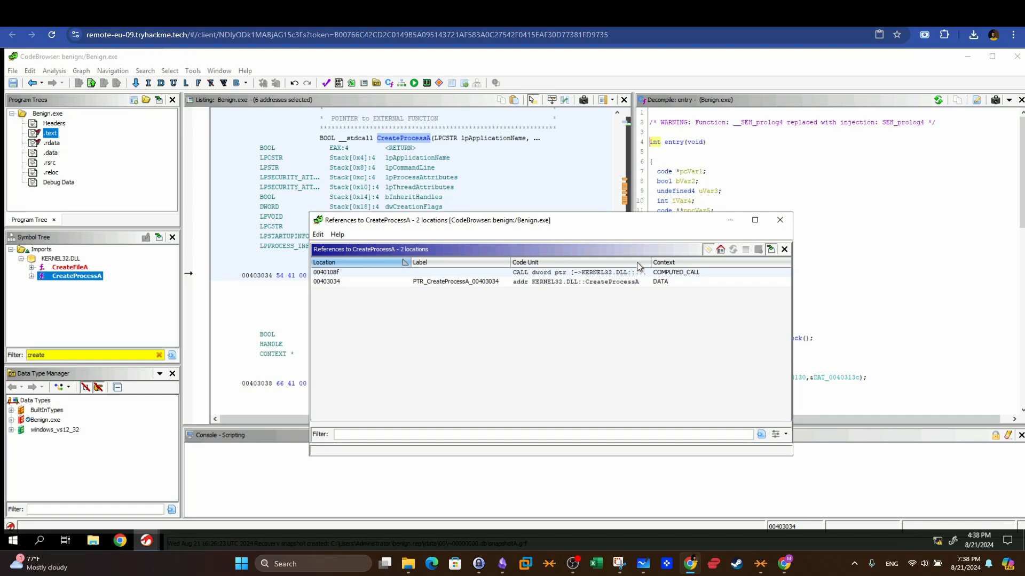
Step: Compare the two CreateProcessA reference locations, go to the call at 0040108f, and close the references window
{"action": "left_click", "coordinate": [688, 275]}
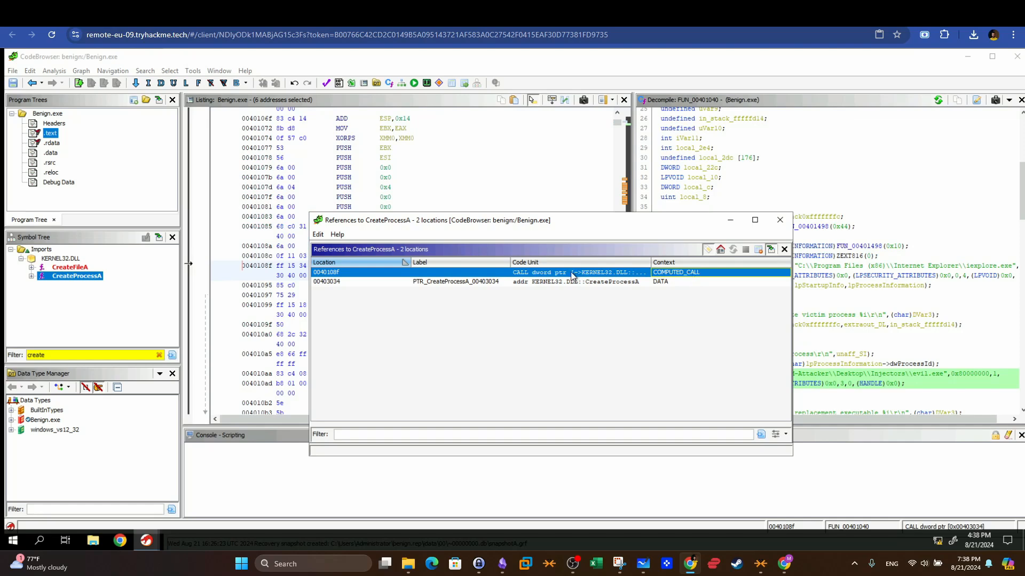
{"action": "left_click_drag", "start_coordinate": [437, 225], "coordinate": [481, 437]}
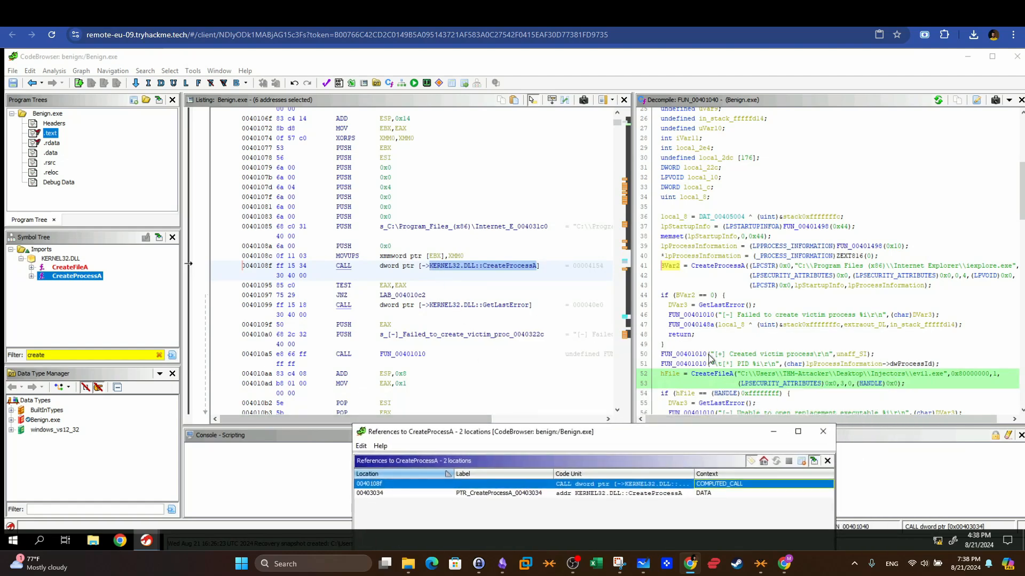
{"action": "left_click_drag", "start_coordinate": [683, 434], "coordinate": [606, 226]}
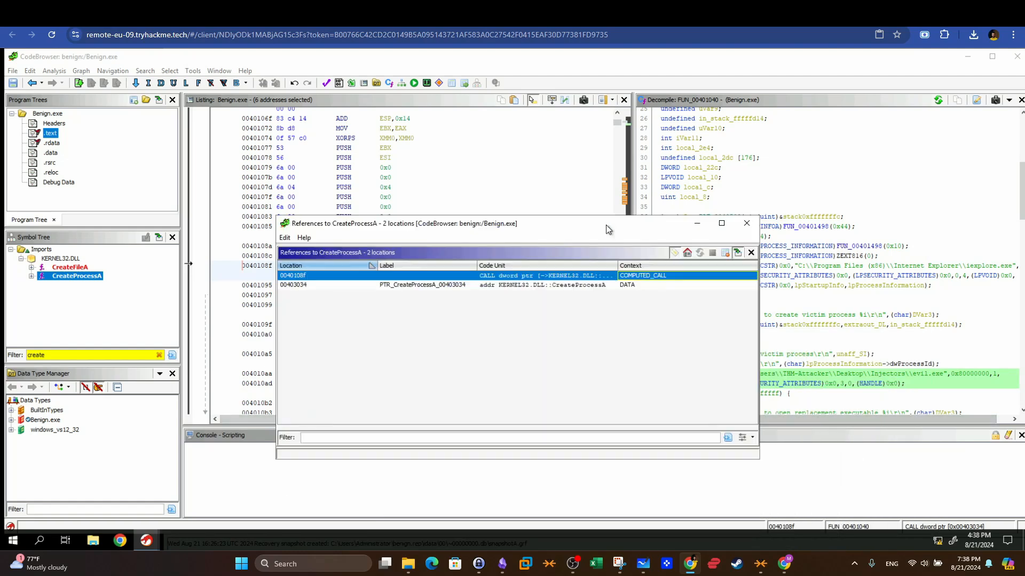
{"action": "left_click", "coordinate": [425, 285]}
{"action": "left_click_drag", "start_coordinate": [453, 230], "coordinate": [446, 393]}
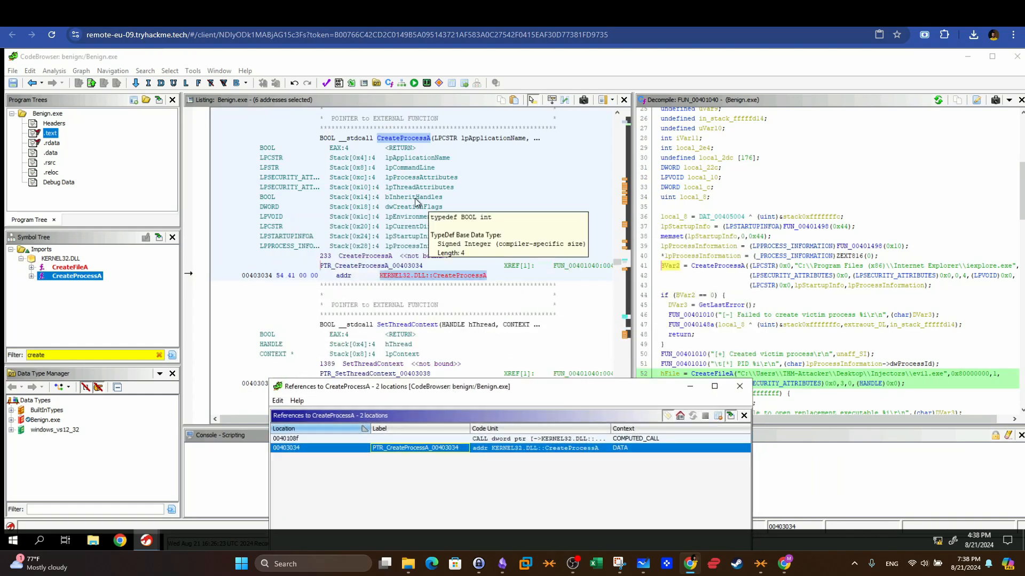
{"action": "left_click", "coordinate": [569, 450]}
{"action": "left_click", "coordinate": [566, 439]}
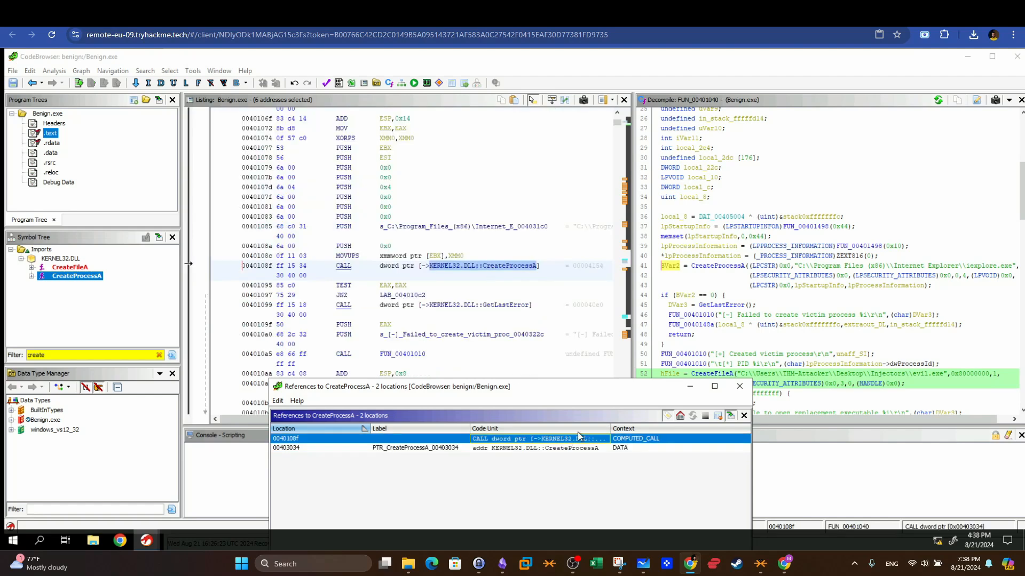
{"action": "left_click", "coordinate": [739, 387]}
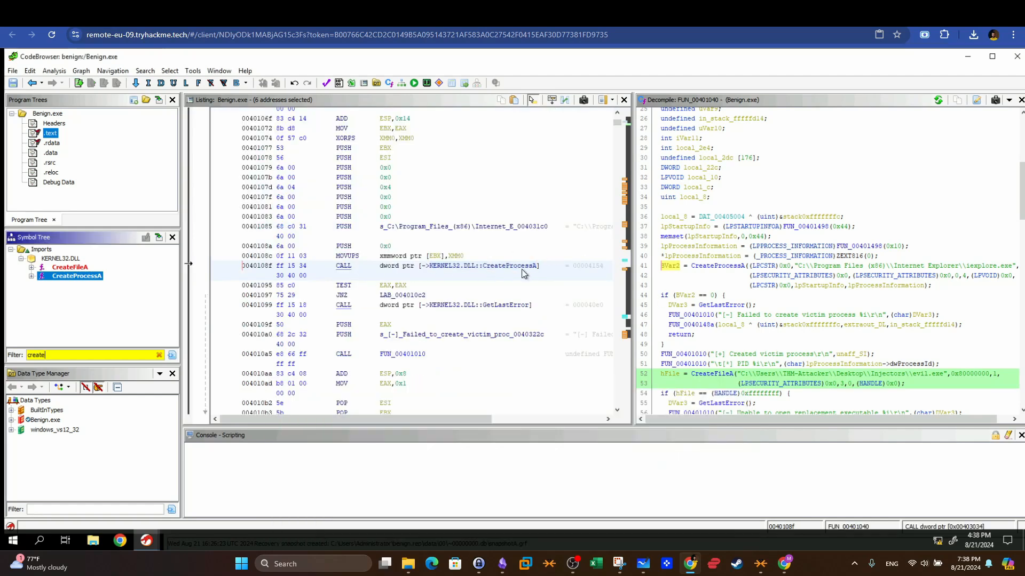
Step: Examine the decompiled code of FUN_00401040 around the CreateProcessA call, with that call selected in the disassembly
{"action": "mouse_move", "coordinate": [688, 266]}
{"action": "scroll", "coordinate": [731, 265], "scroll_direction": "down", "scroll_amount": 3}
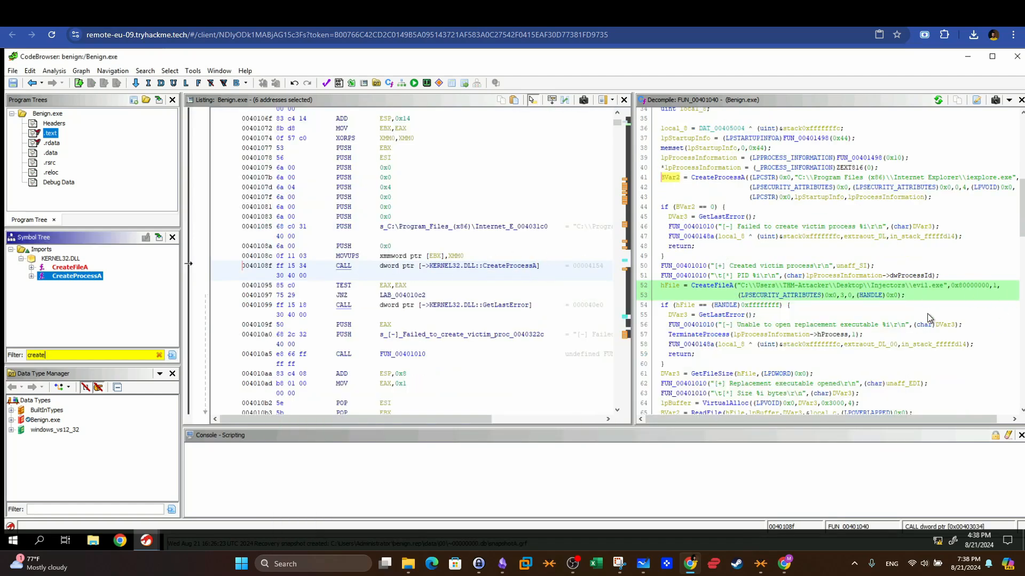
{"action": "scroll", "coordinate": [888, 299], "scroll_direction": "down", "scroll_amount": 1}
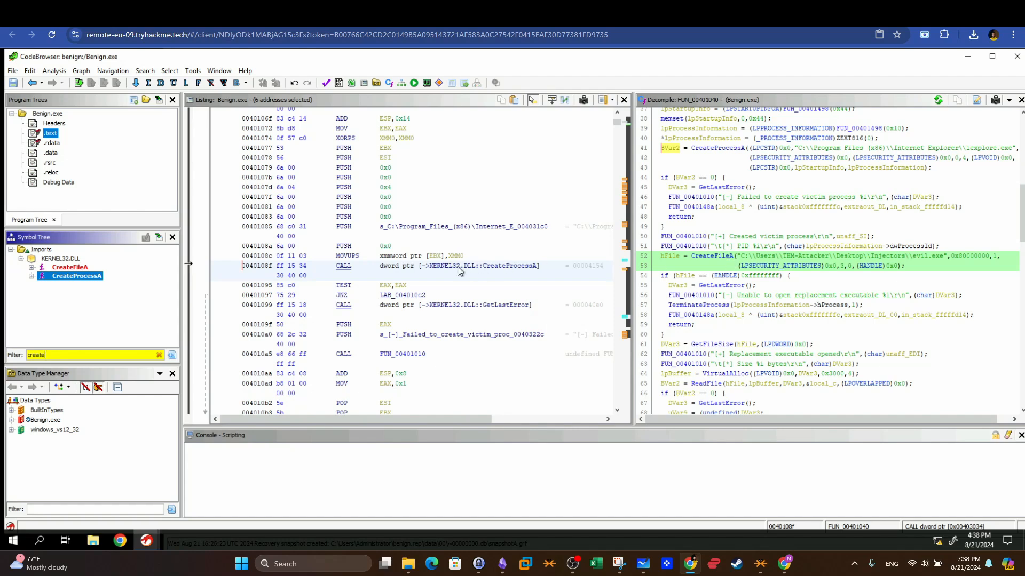
{"action": "left_click", "coordinate": [511, 266]}
{"action": "scroll", "coordinate": [728, 235], "scroll_direction": "up", "scroll_amount": 2}
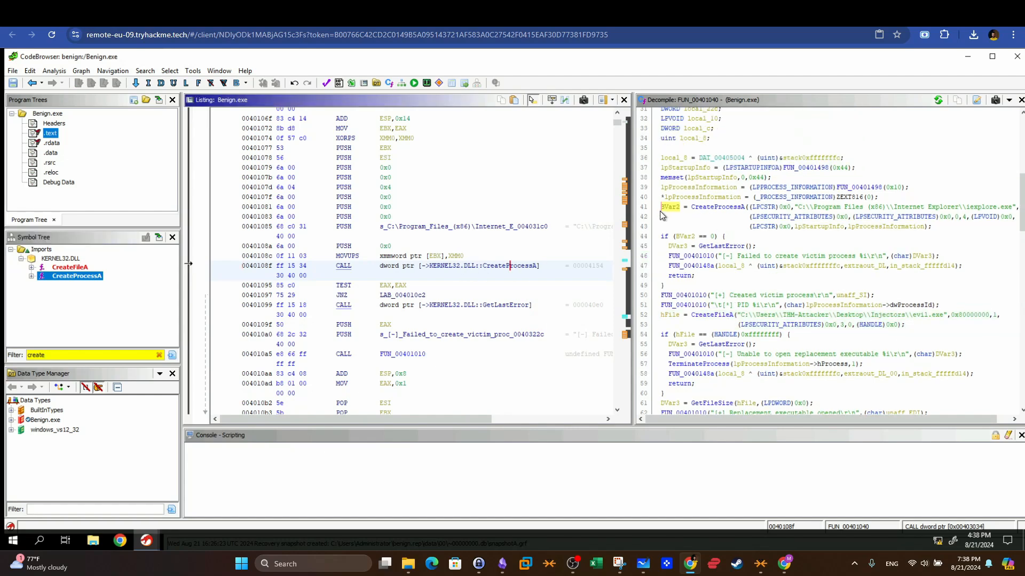
Step: Inspect the CreateProcessA call's iexplore.exe path argument in the decompiled code, and compare it with the Process Hollowing whiteboard
{"action": "left_click", "coordinate": [673, 206]}
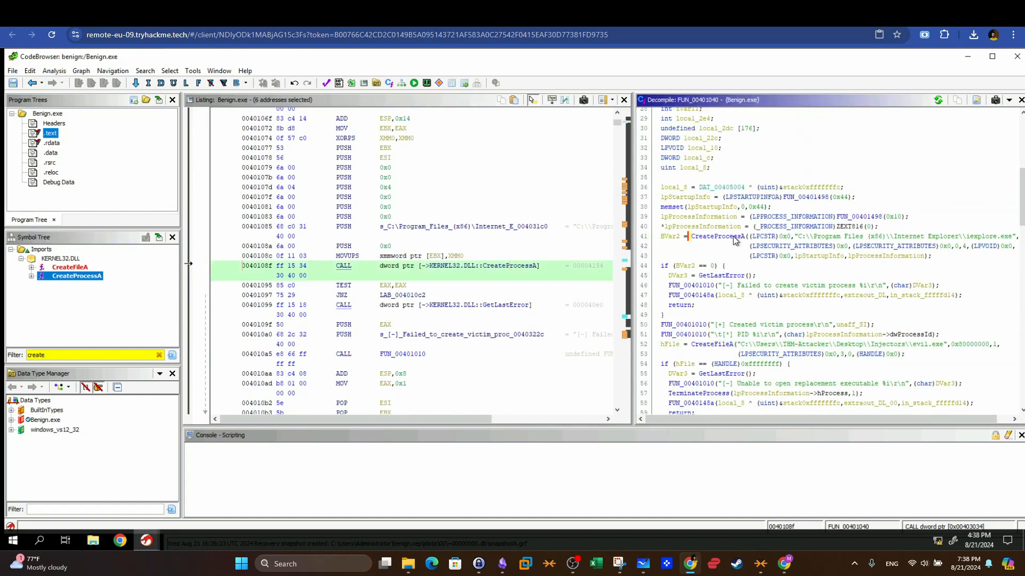
{"action": "left_click", "coordinate": [739, 237]}
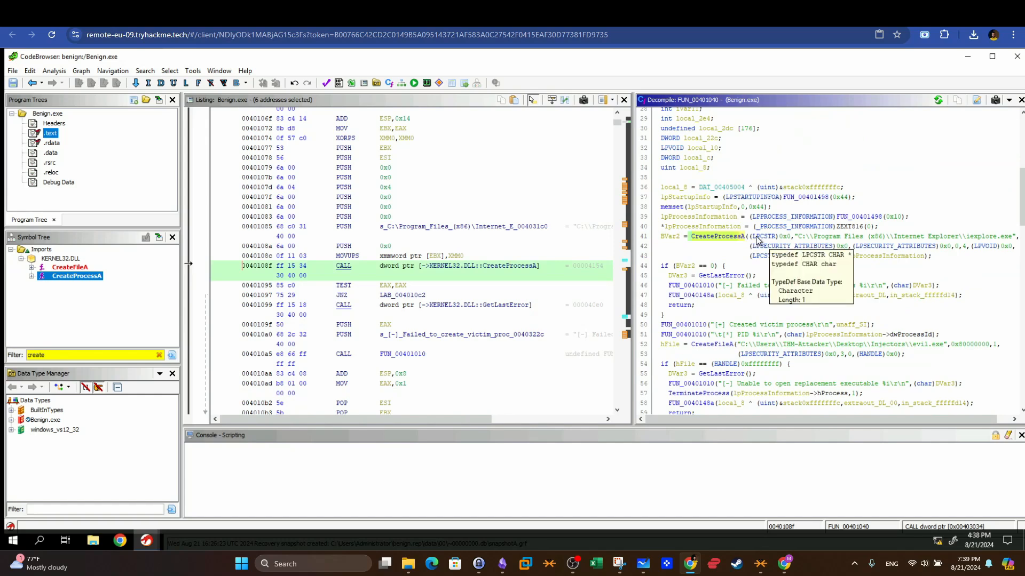
{"action": "left_click", "coordinate": [952, 236]}
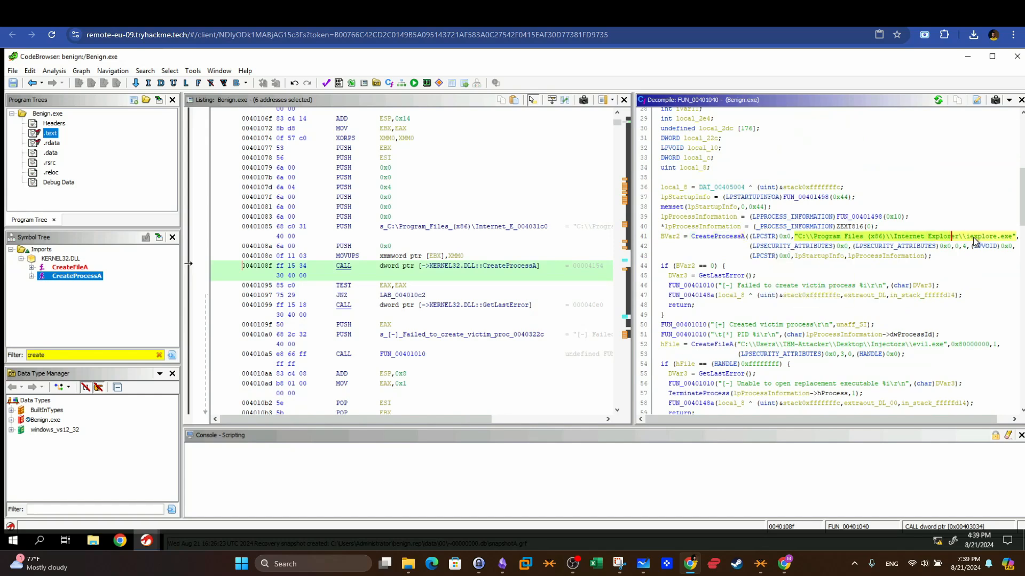
{"action": "left_click", "coordinate": [1011, 237]}
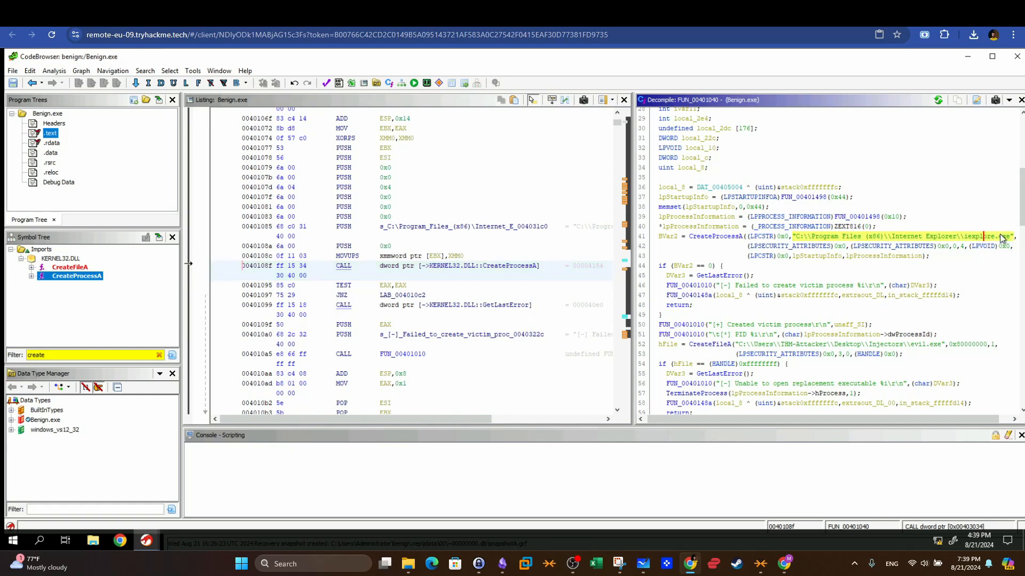
{"action": "left_click", "coordinate": [795, 236]}
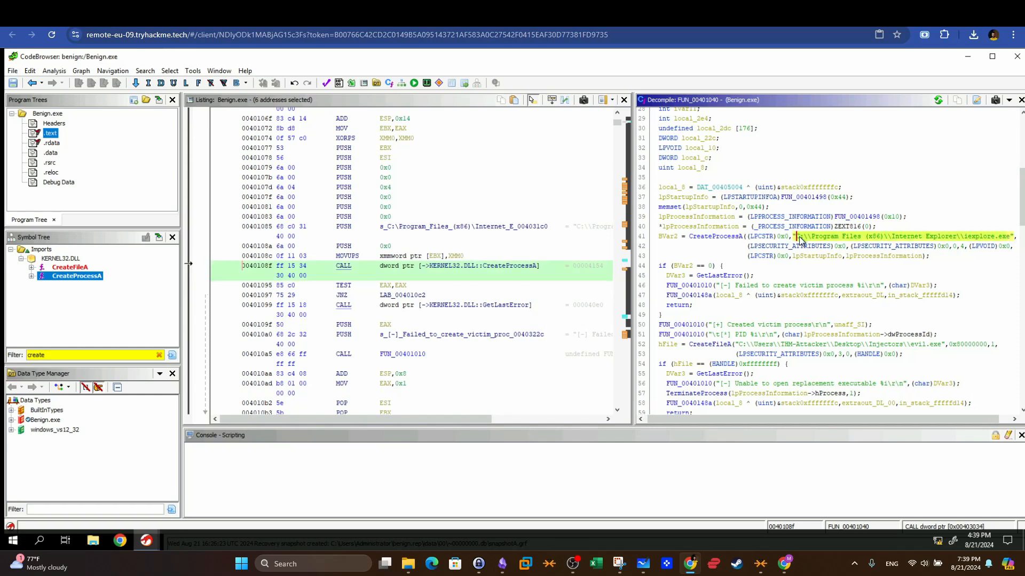
{"action": "left_click", "coordinate": [636, 570]}
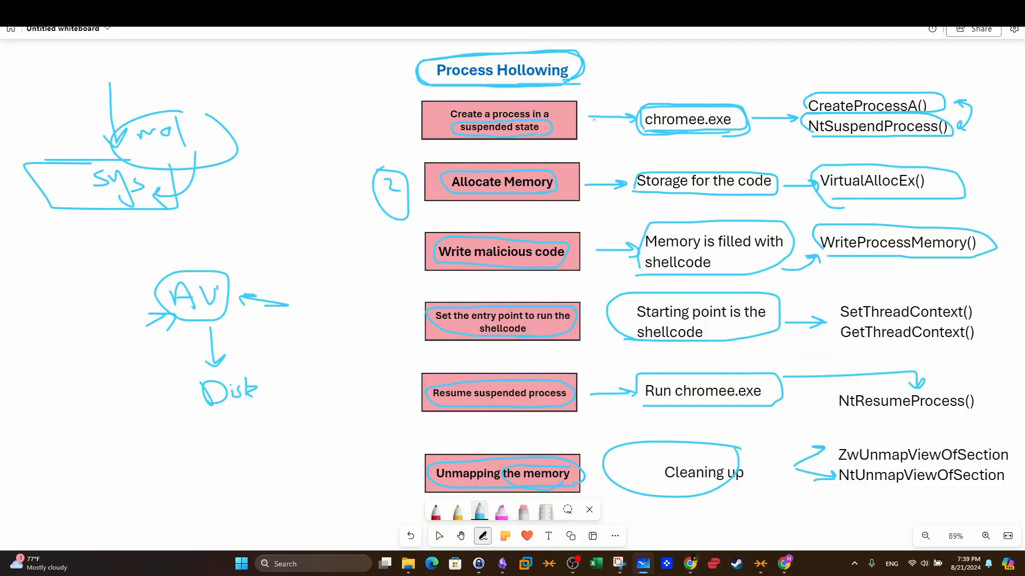
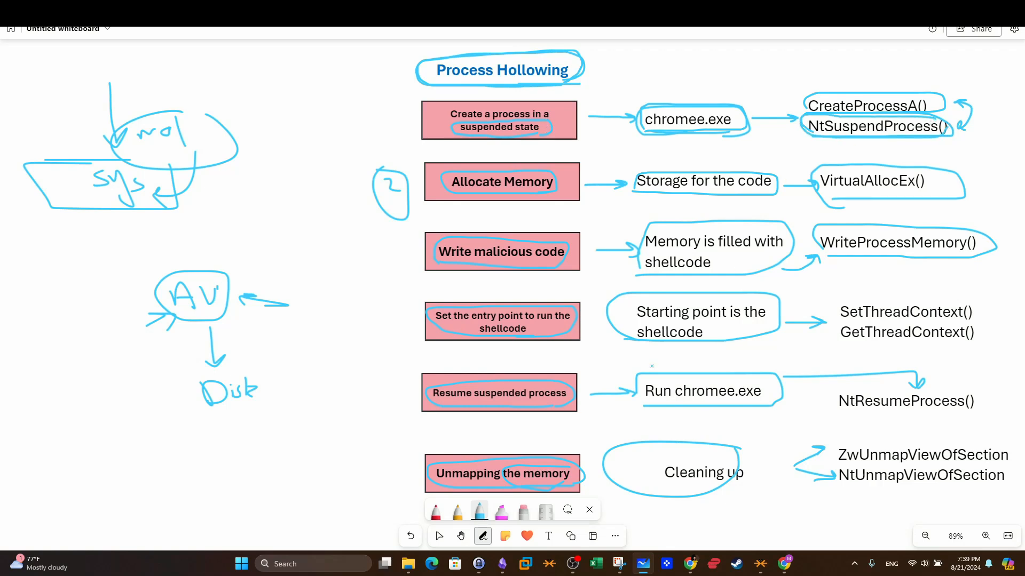
{"action": "left_click", "coordinate": [644, 567]}
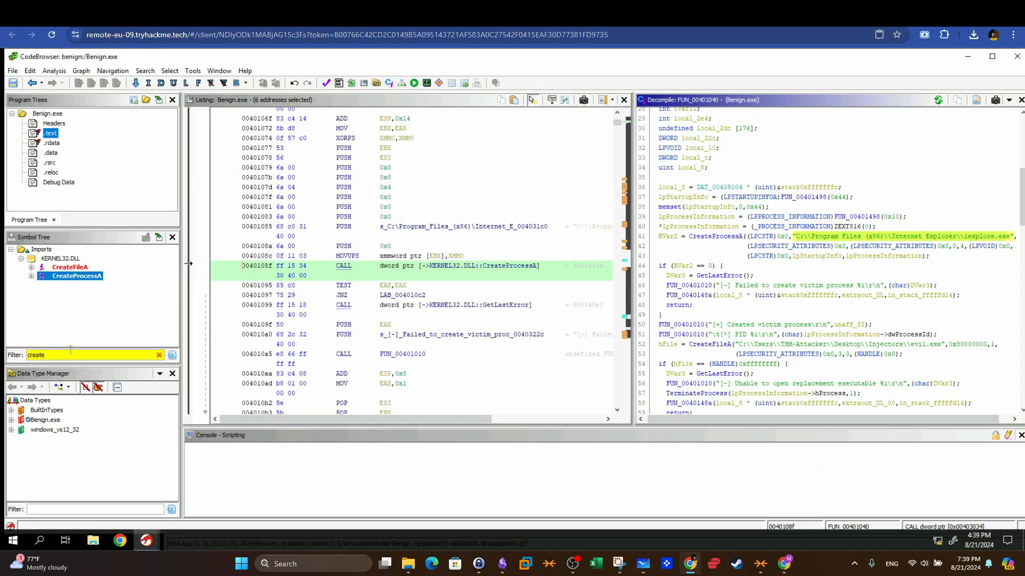
Step: Search the symbol tree for imports matching "Ntsu", look through the matching KERNEL32.DLL functions, and clear the filter
{"action": "left_click_drag", "start_coordinate": [55, 358], "coordinate": [9, 355]}
{"action": "type", "text": "Ntsu"}
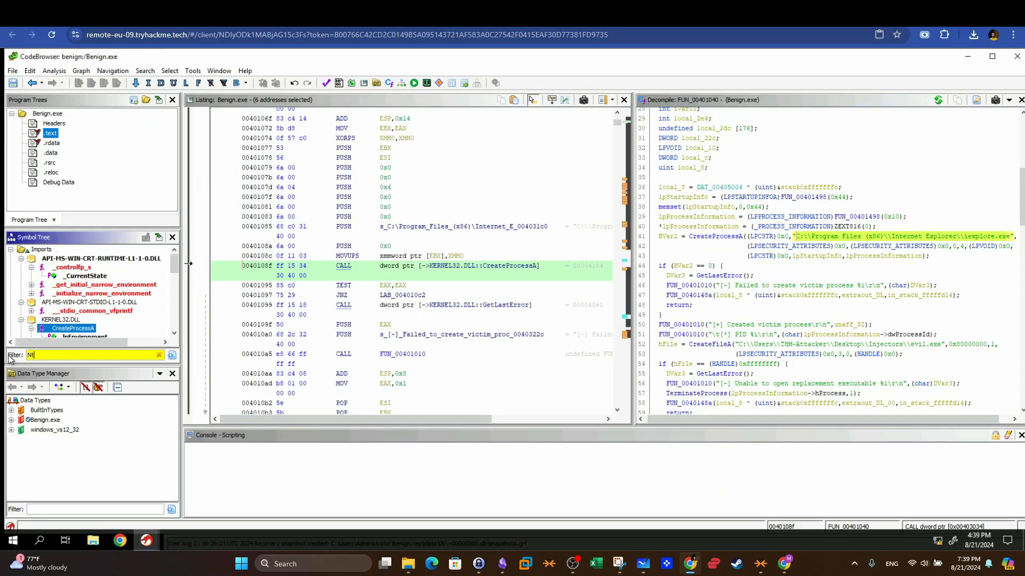
{"action": "key", "text": "BackSpace"}
{"action": "key", "text": "BackSpace"}
{"action": "scroll", "coordinate": [80, 301], "scroll_direction": "down", "scroll_amount": 3}
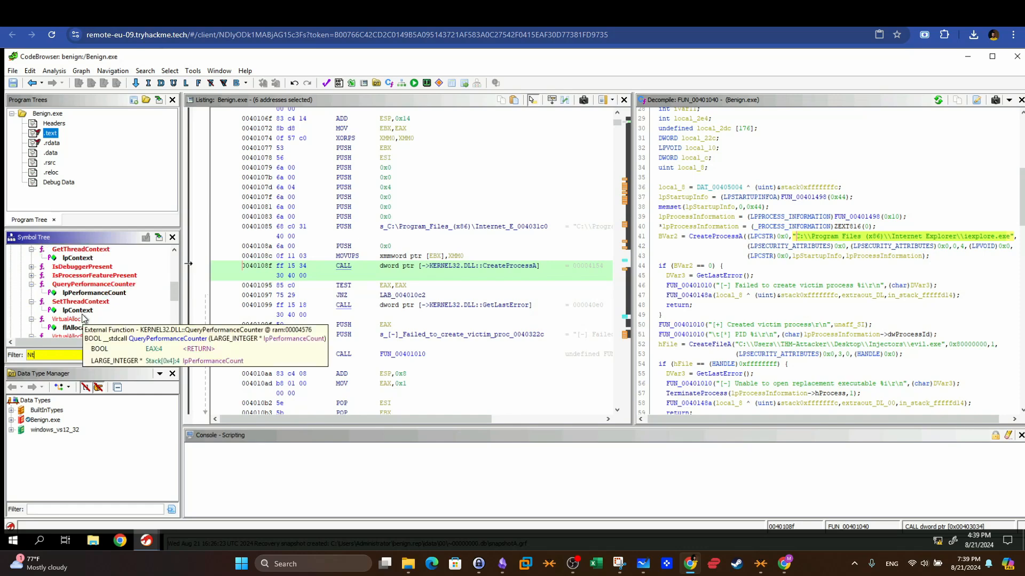
{"action": "left_click", "coordinate": [158, 355]}
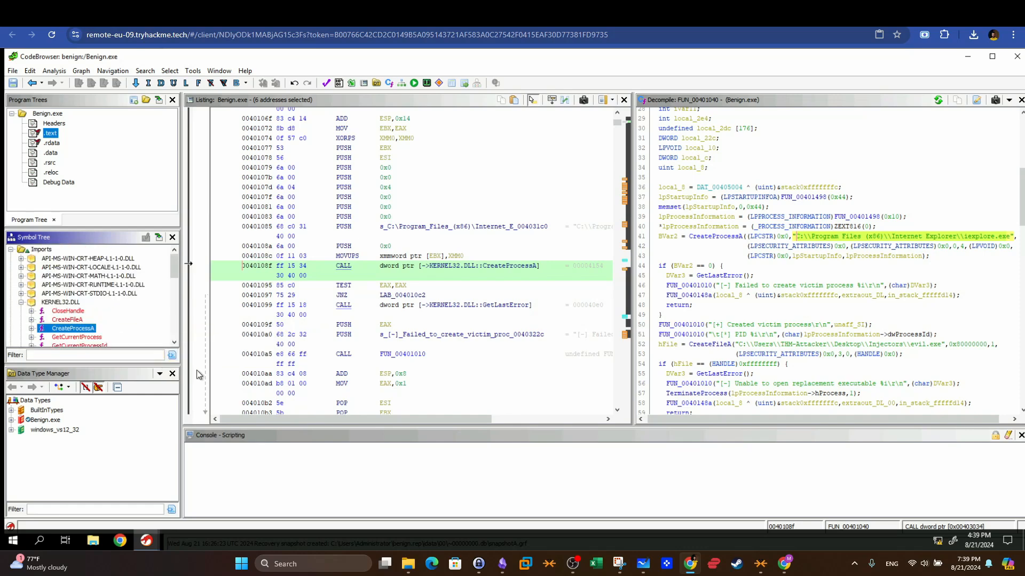
Step: Examine the CreateProcessA call and its BVar2 == 0 failure branch, from GetLastError to the return, in the decompiled code
{"action": "left_click", "coordinate": [940, 261]}
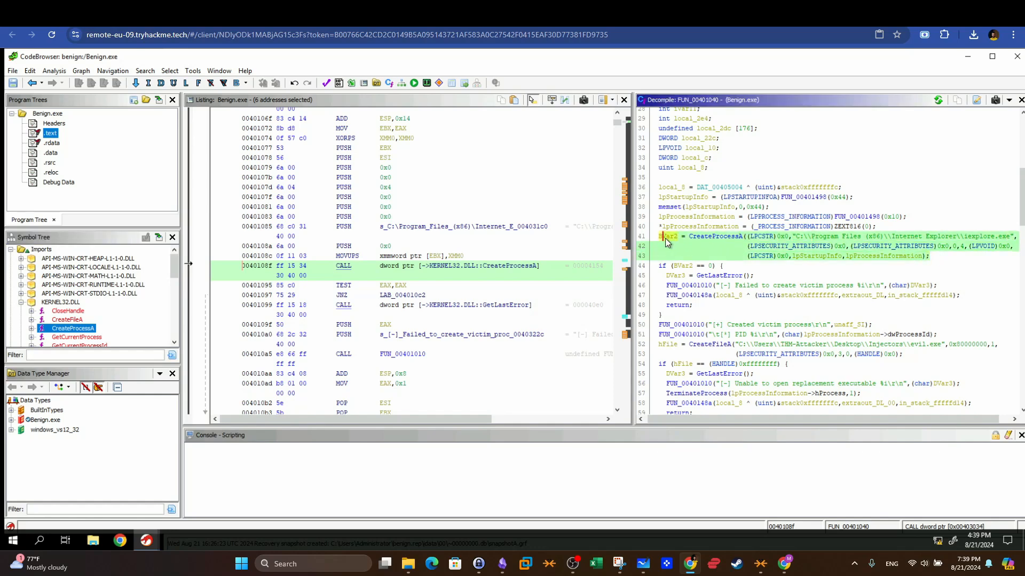
{"action": "left_click", "coordinate": [671, 266]}
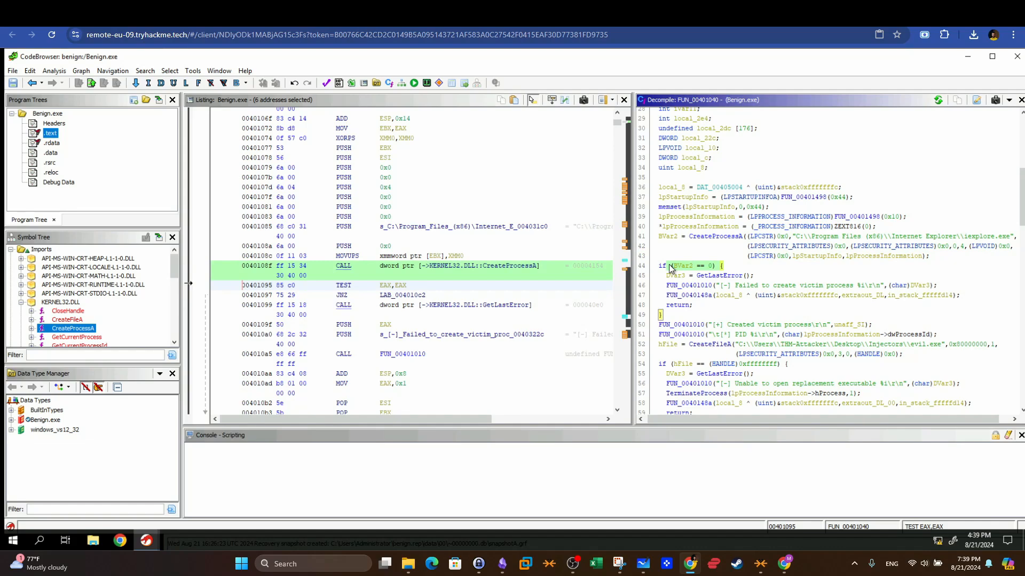
{"action": "left_click", "coordinate": [693, 305]}
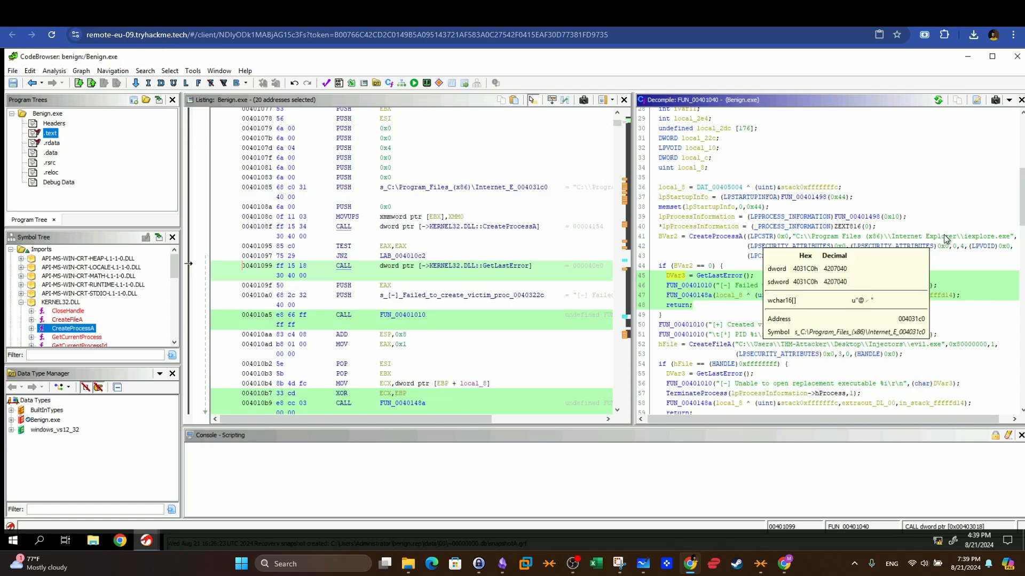
{"action": "left_click", "coordinate": [730, 296]}
{"action": "left_click_drag", "start_coordinate": [692, 305], "coordinate": [658, 277]}
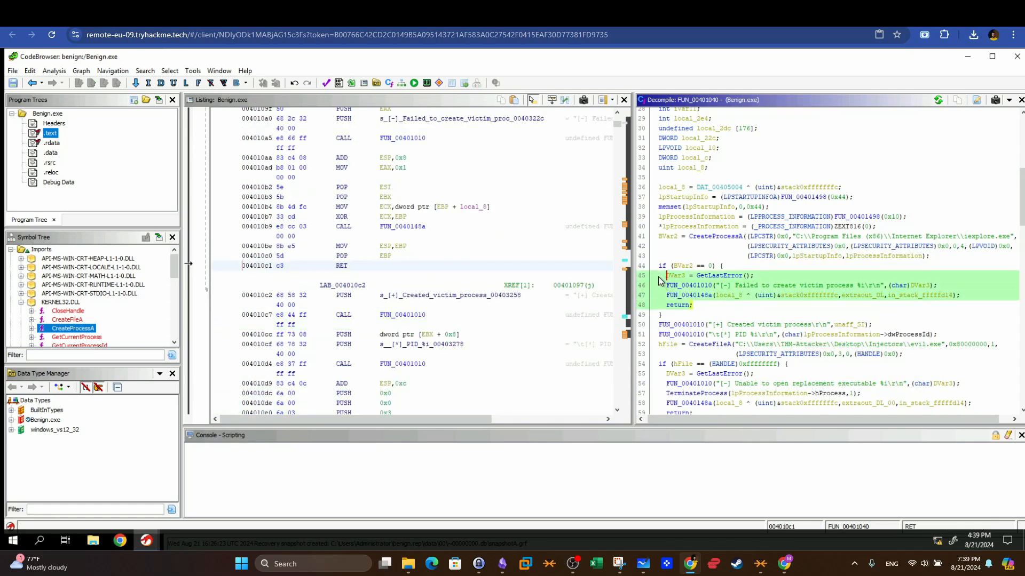
{"action": "scroll", "coordinate": [764, 251], "scroll_direction": "down", "scroll_amount": 1}
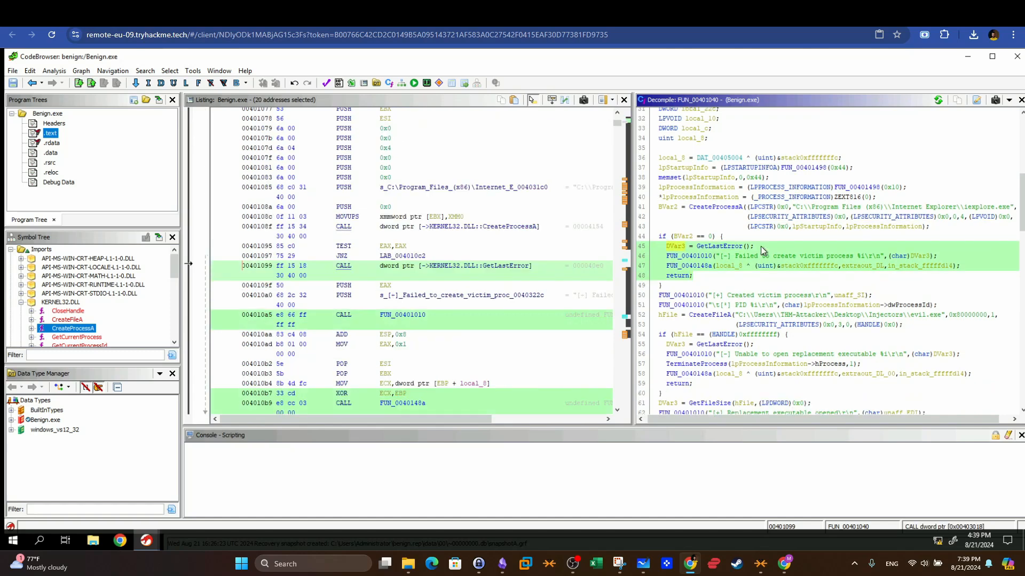
Step: Trace the decompiled code from the "Created victim process" and PID messages through CreateFileA to the TerminateProcess call
{"action": "left_click", "coordinate": [736, 297]}
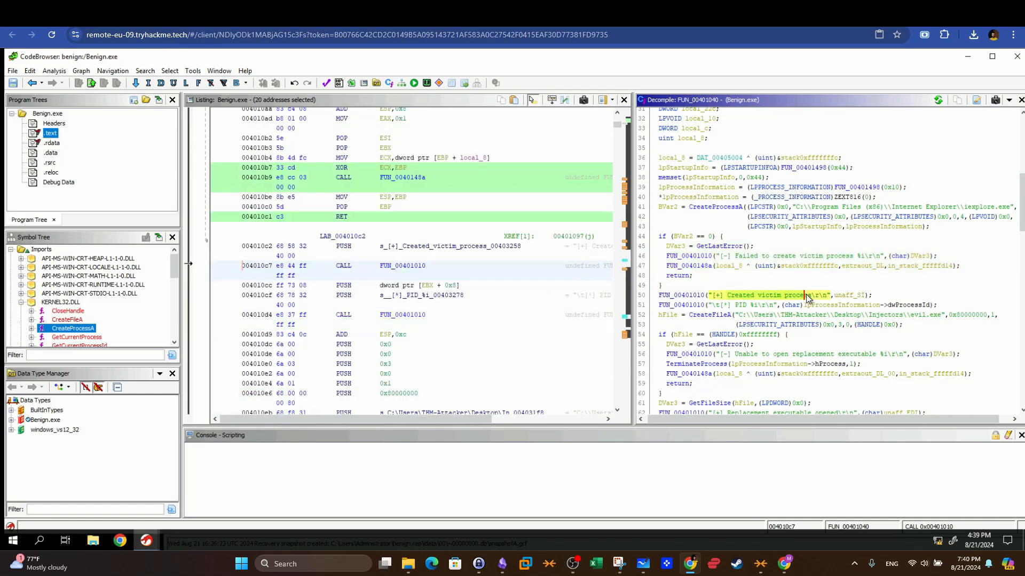
{"action": "left_click", "coordinate": [739, 306]}
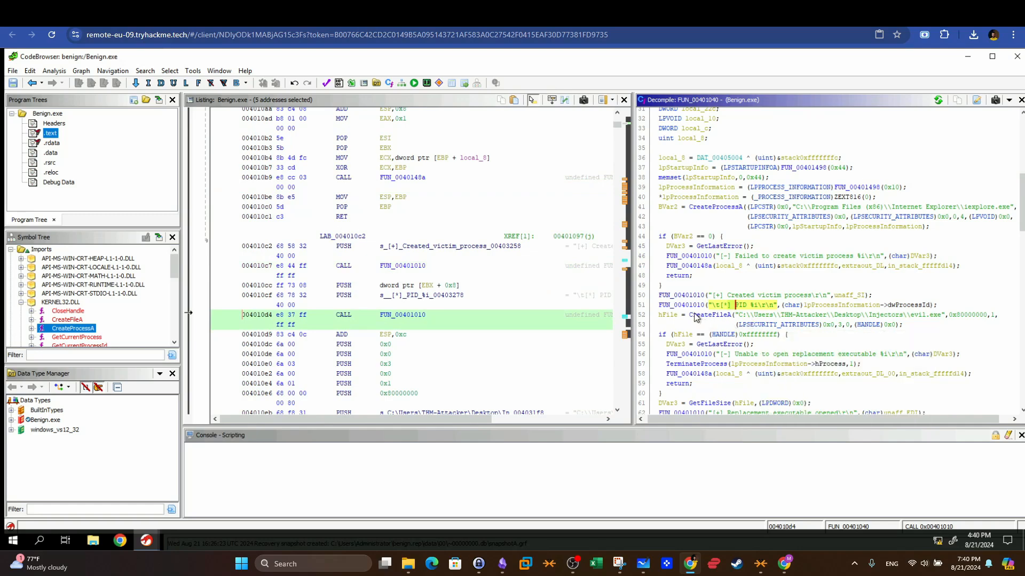
{"action": "left_click", "coordinate": [712, 317]}
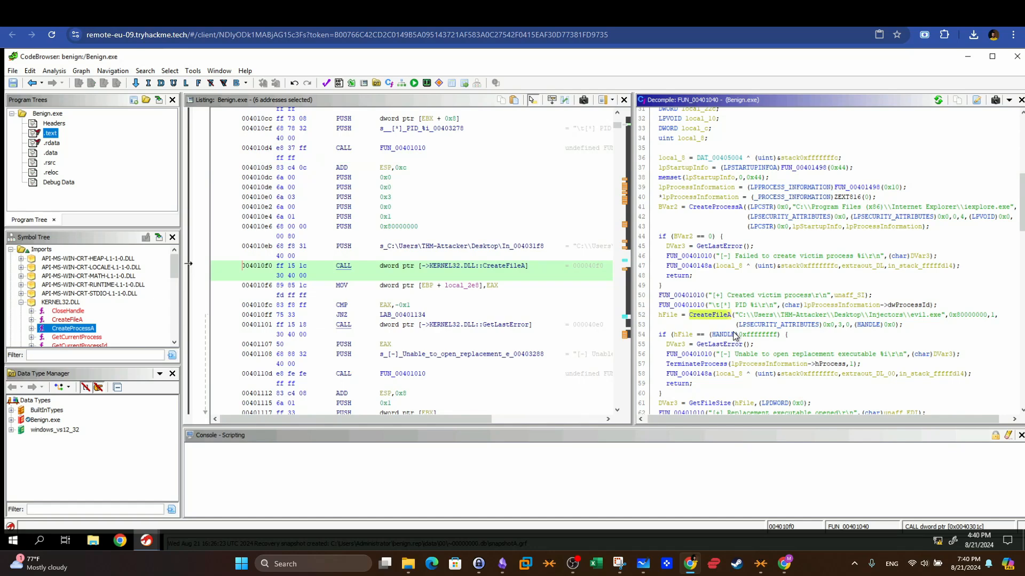
{"action": "left_click", "coordinate": [694, 366]}
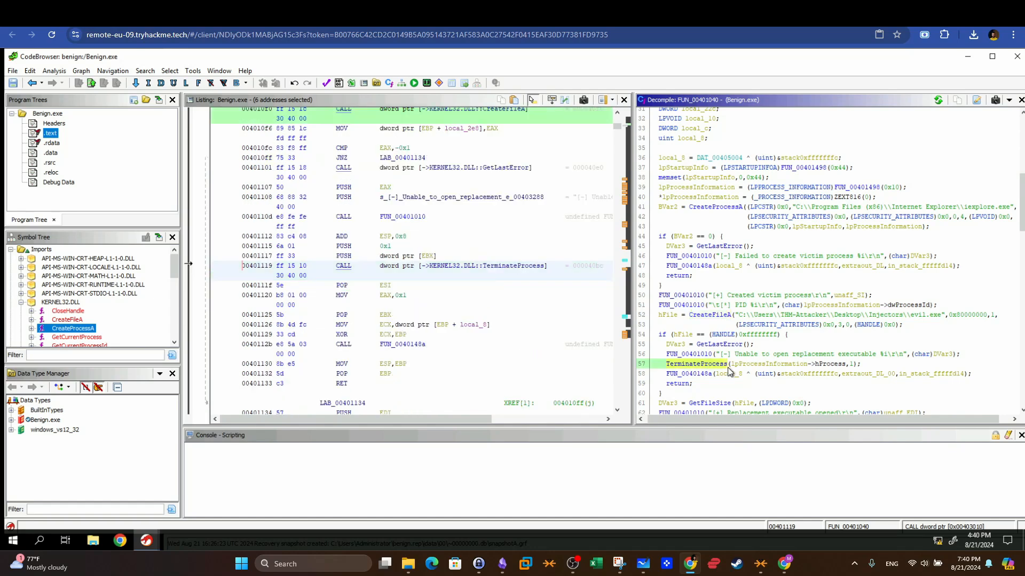
{"action": "left_click", "coordinate": [729, 365]}
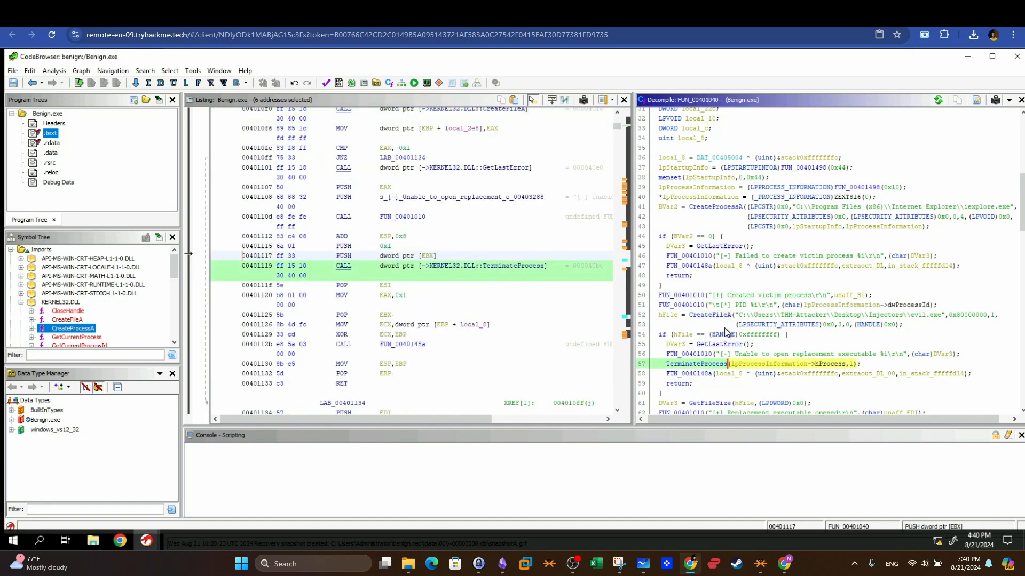
{"action": "scroll", "coordinate": [712, 339], "scroll_direction": "down", "scroll_amount": 3}
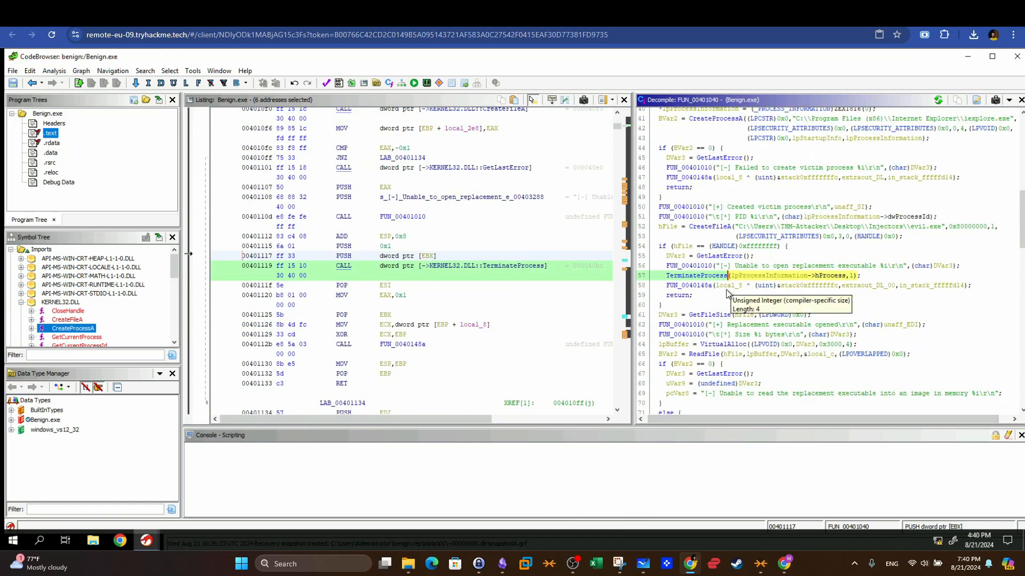
{"action": "scroll", "coordinate": [726, 289], "scroll_direction": "up", "scroll_amount": 1}
{"action": "scroll", "coordinate": [726, 293], "scroll_direction": "up", "scroll_amount": 2}
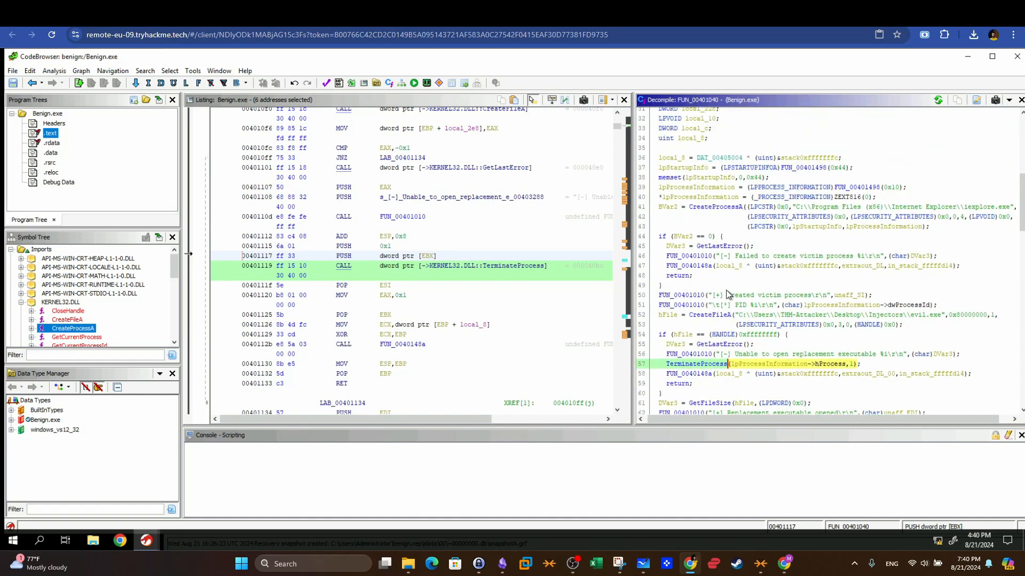
Step: Inspect the CreateFileA call and its evil.exe path argument in the decompiled code
{"action": "left_click", "coordinate": [694, 315]}
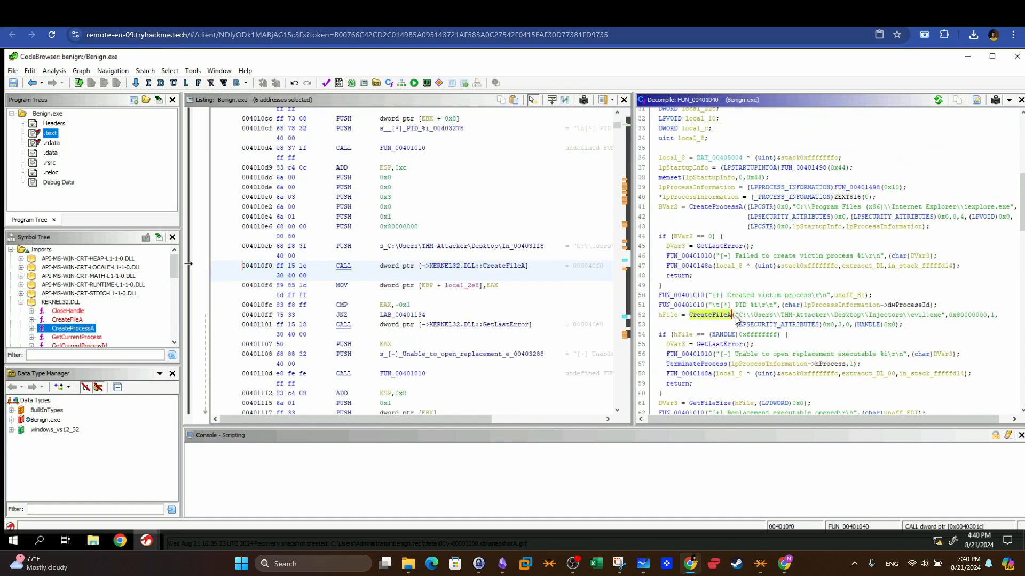
{"action": "left_click", "coordinate": [733, 316]}
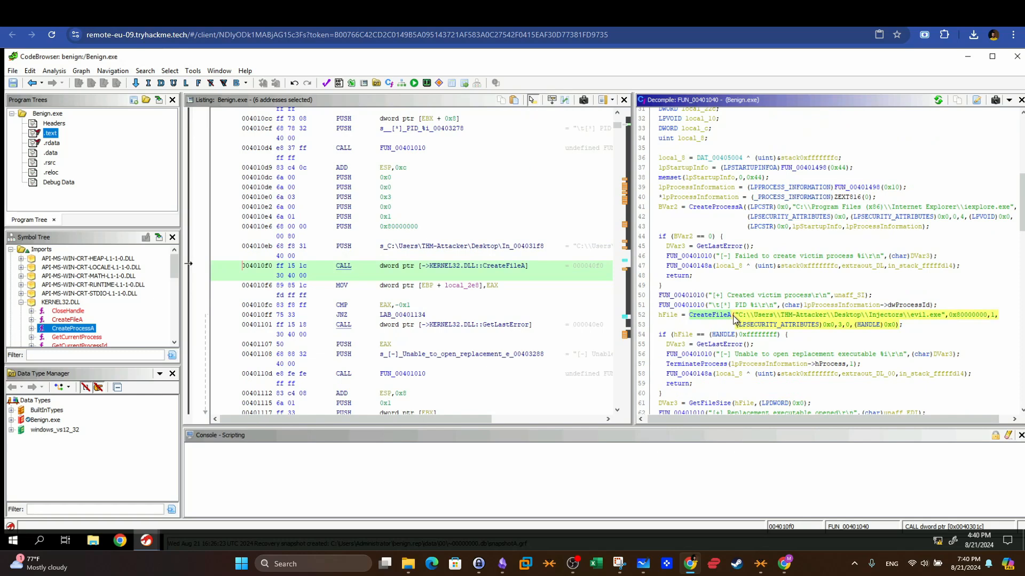
{"action": "left_click", "coordinate": [938, 315]}
{"action": "left_click", "coordinate": [738, 315]}
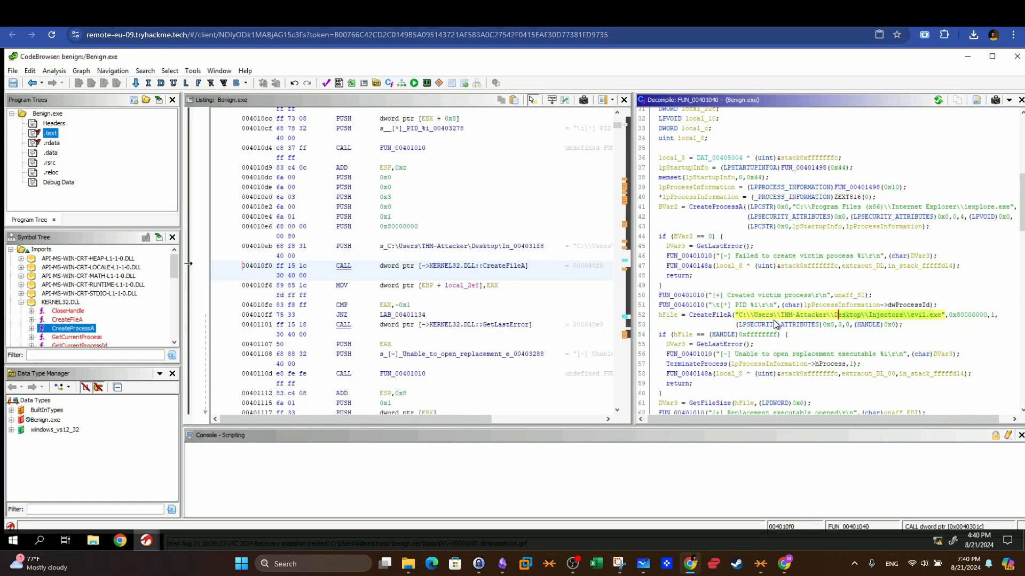
{"action": "scroll", "coordinate": [752, 300], "scroll_direction": "down", "scroll_amount": 1}
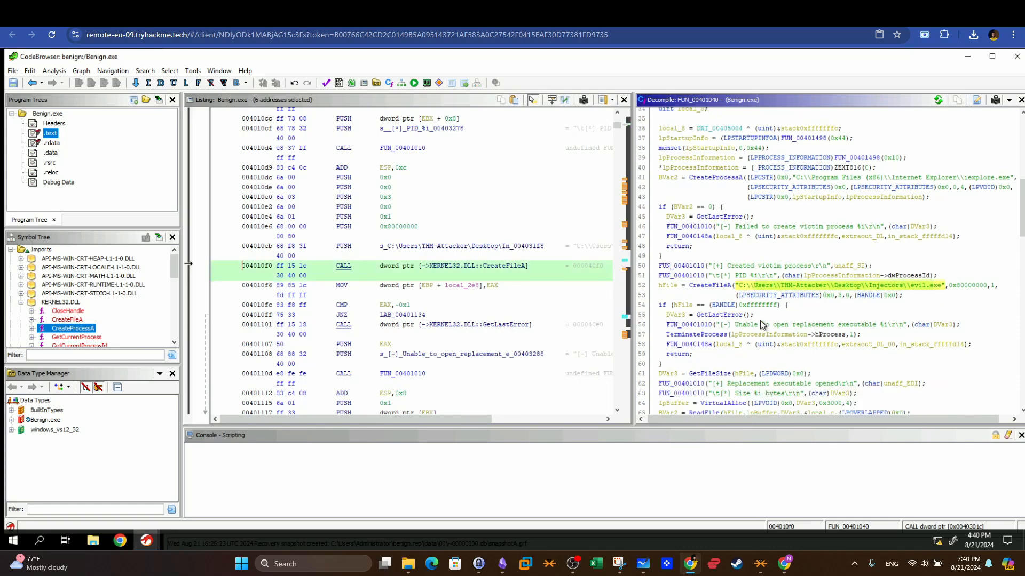
Step: Examine the branch that handles an invalid hFile handle, including its TerminateProcess and FUN_0040148a calls
{"action": "left_click_drag", "start_coordinate": [693, 355], "coordinate": [660, 311]}
{"action": "scroll", "coordinate": [676, 311], "scroll_direction": "down", "scroll_amount": 2}
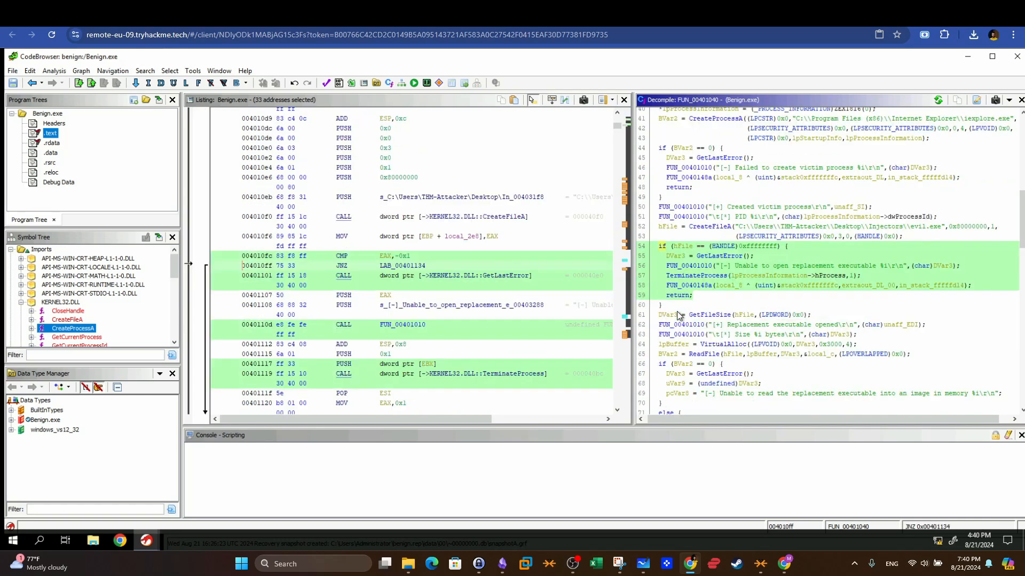
{"action": "left_click", "coordinate": [710, 288]}
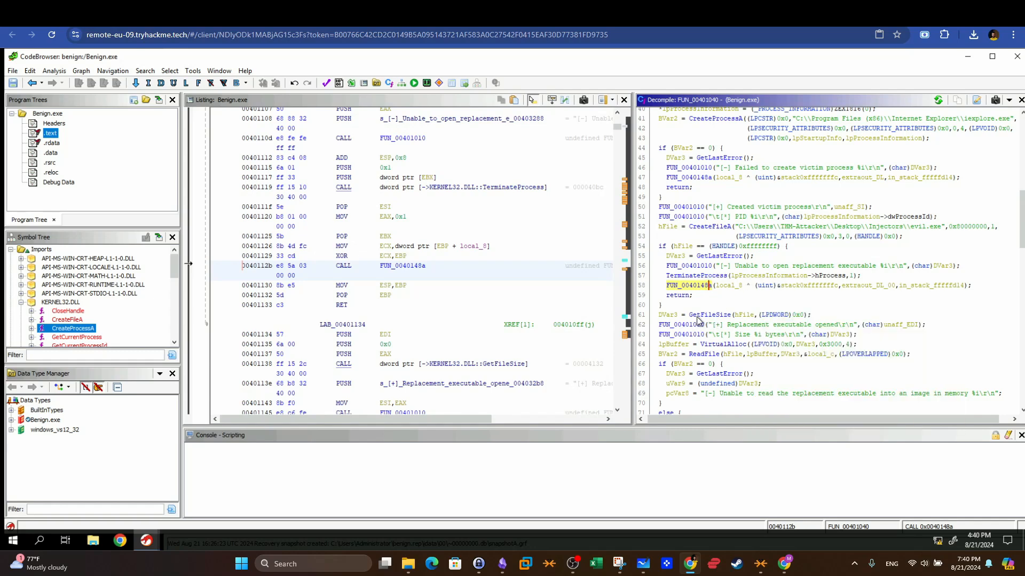
Step: Review the block starting at GetFileSize, including the "Replacement executable opened" and size message lines
{"action": "left_click_drag", "start_coordinate": [1002, 395], "coordinate": [658, 317]}
{"action": "scroll", "coordinate": [842, 322], "scroll_direction": "down", "scroll_amount": 2}
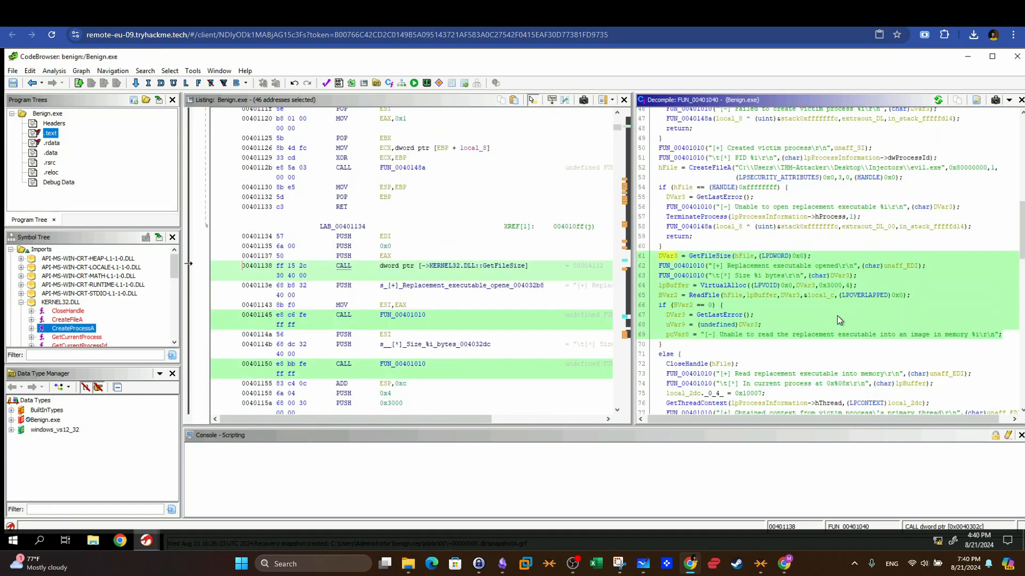
{"action": "left_click", "coordinate": [761, 268]}
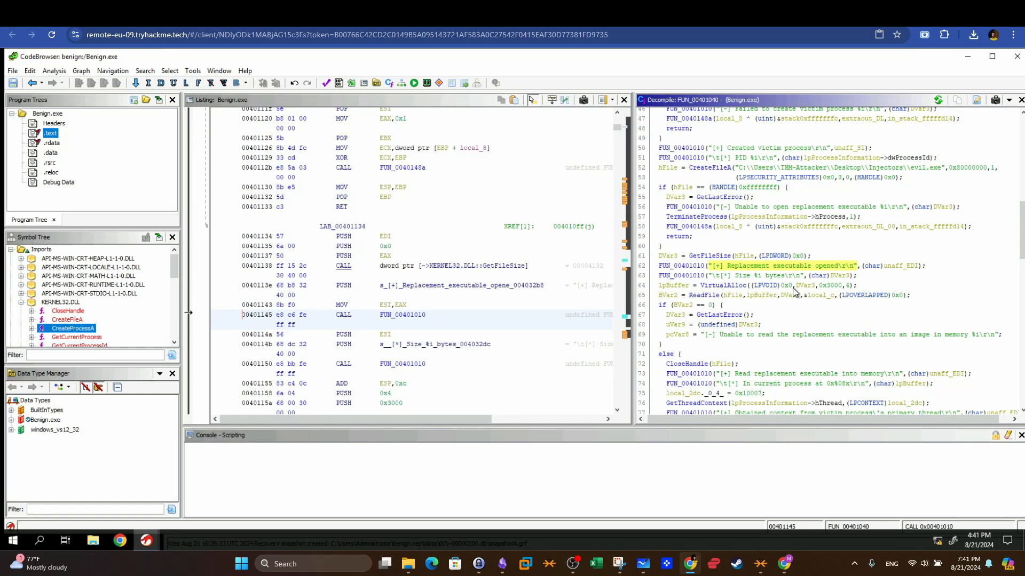
{"action": "left_click_drag", "start_coordinate": [855, 276], "coordinate": [686, 276]}
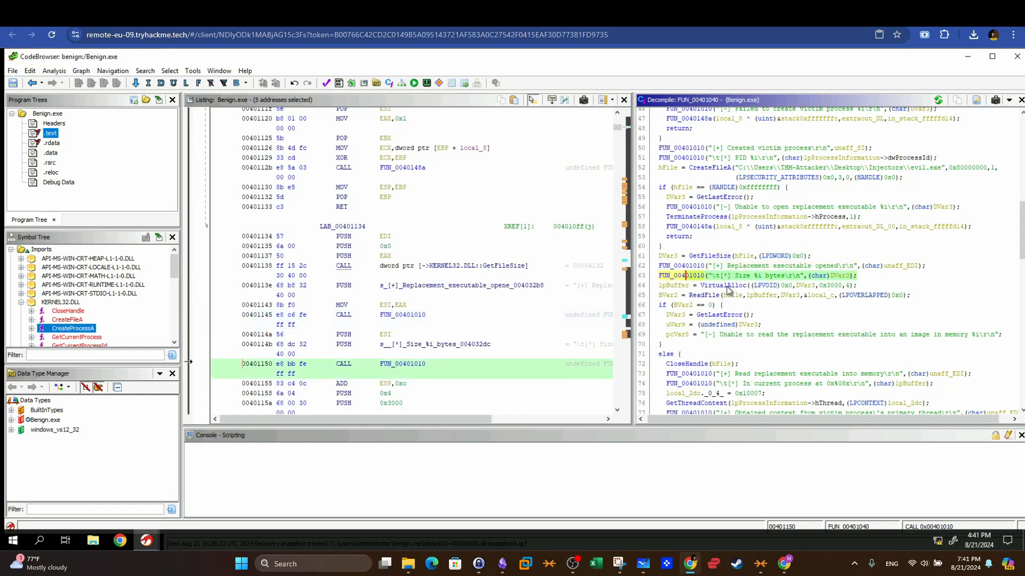
Step: Locate the VirtualAlloc call in the decompiled code and compare it with the Allocate Memory stage on the Process Hollowing whiteboard
{"action": "left_click", "coordinate": [727, 286]}
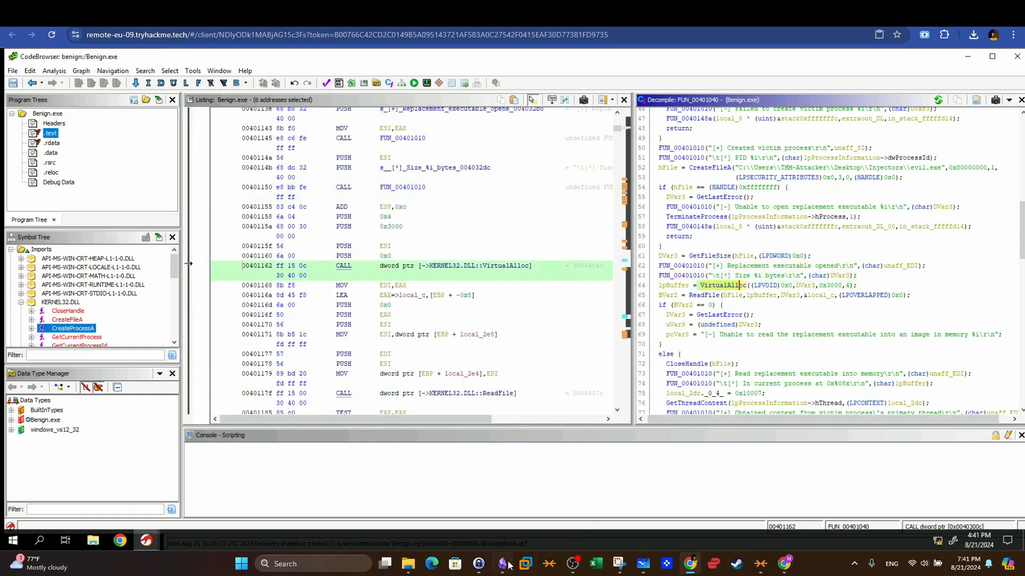
{"action": "left_click", "coordinate": [643, 564]}
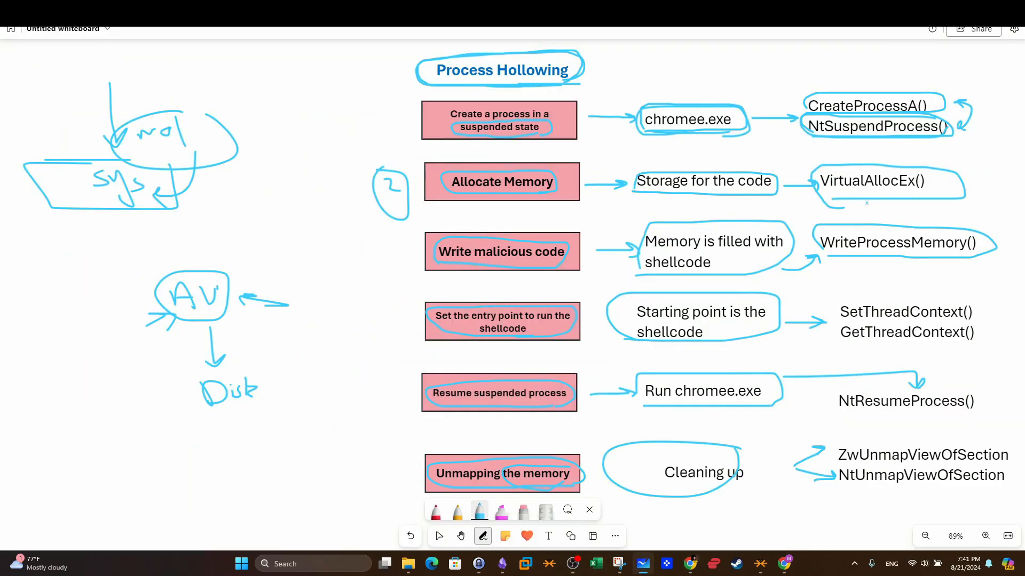
{"action": "left_click", "coordinate": [643, 563]}
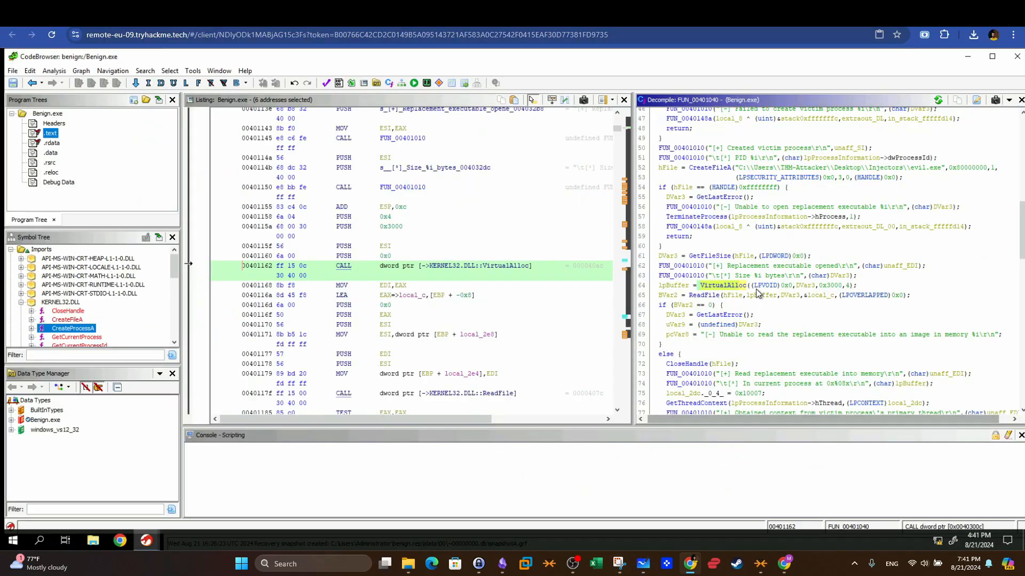
Step: Relate CreateFileA's evil.exe argument to the VirtualAlloc and GetFileSize calls in the decompiled code
{"action": "left_click", "coordinate": [938, 169]}
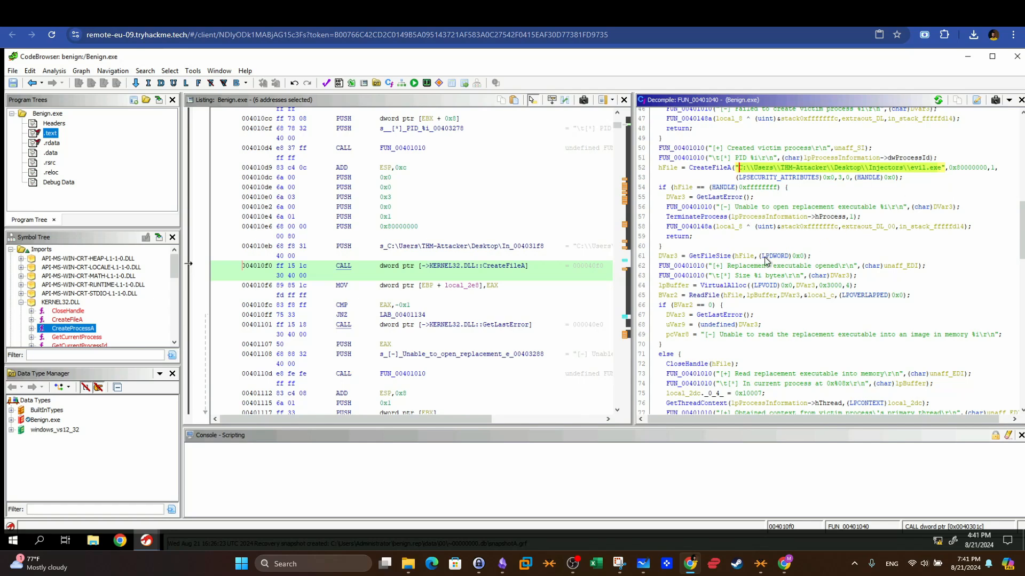
{"action": "left_click", "coordinate": [742, 285]}
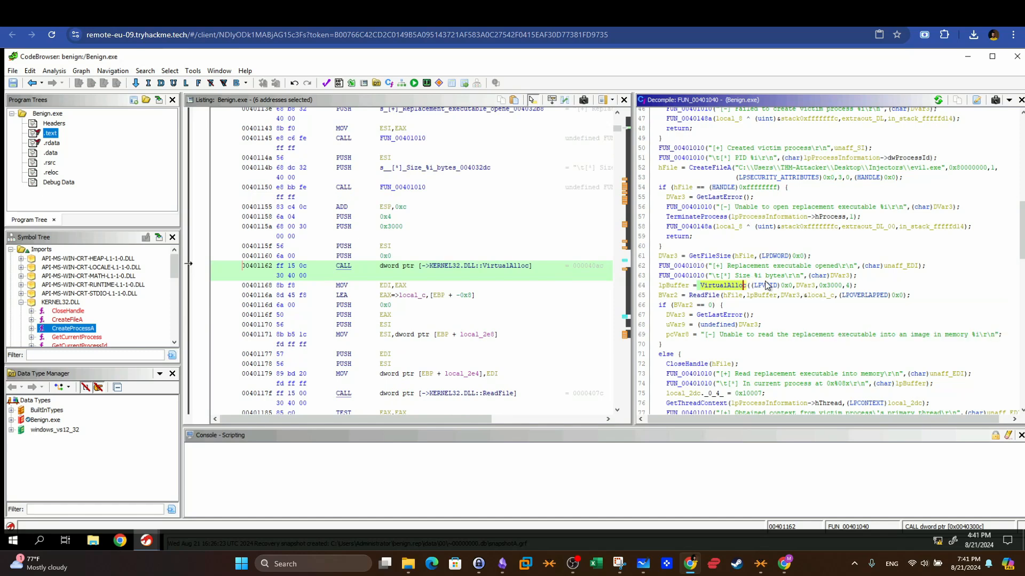
{"action": "left_click_drag", "start_coordinate": [658, 256], "coordinate": [806, 259]}
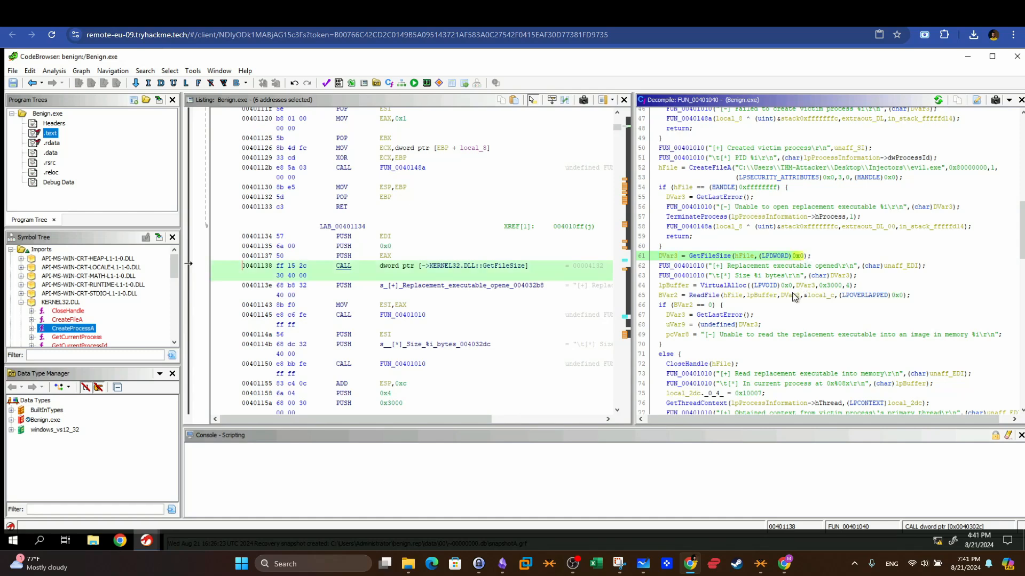
Step: Examine the failure branch after ReadFile and its "Unable to read the replacement executable" message, continuing to the else block
{"action": "scroll", "coordinate": [783, 279], "scroll_direction": "down", "scroll_amount": 1}
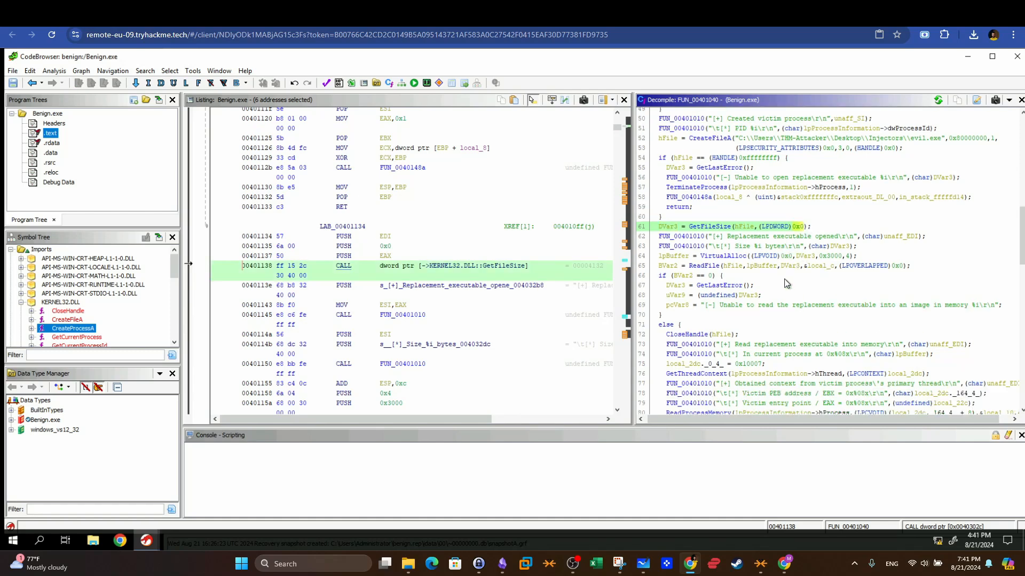
{"action": "scroll", "coordinate": [724, 295], "scroll_direction": "down", "scroll_amount": 1}
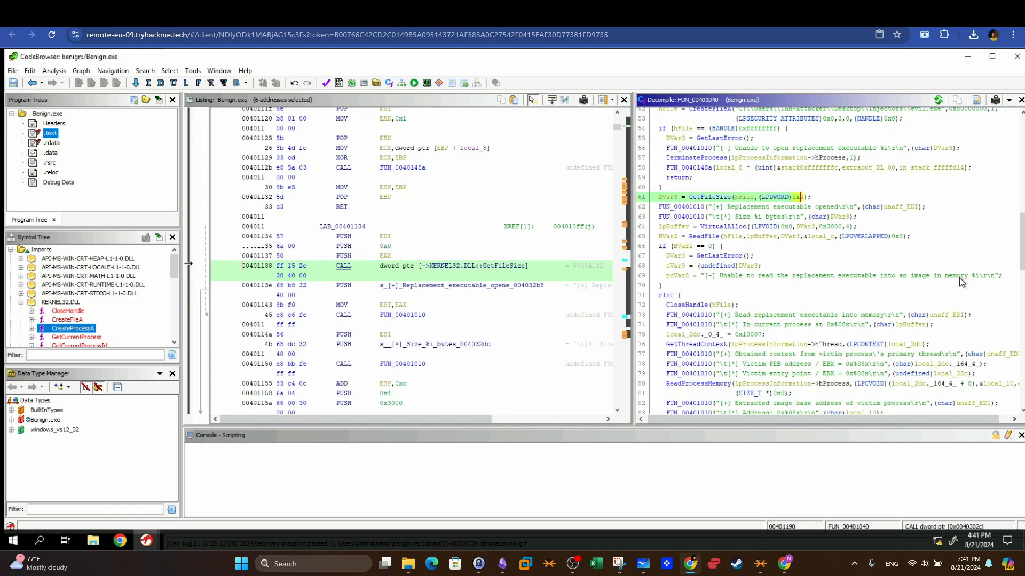
{"action": "left_click", "coordinate": [761, 274]}
{"action": "left_click_drag", "start_coordinate": [761, 271], "coordinate": [662, 246]}
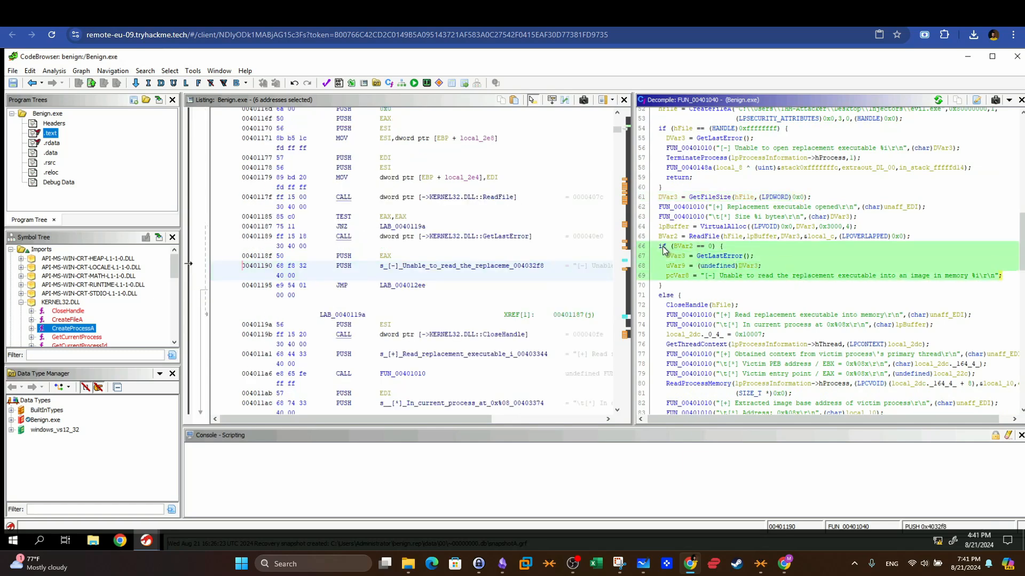
{"action": "left_click", "coordinate": [727, 276]}
{"action": "left_click", "coordinate": [869, 276]}
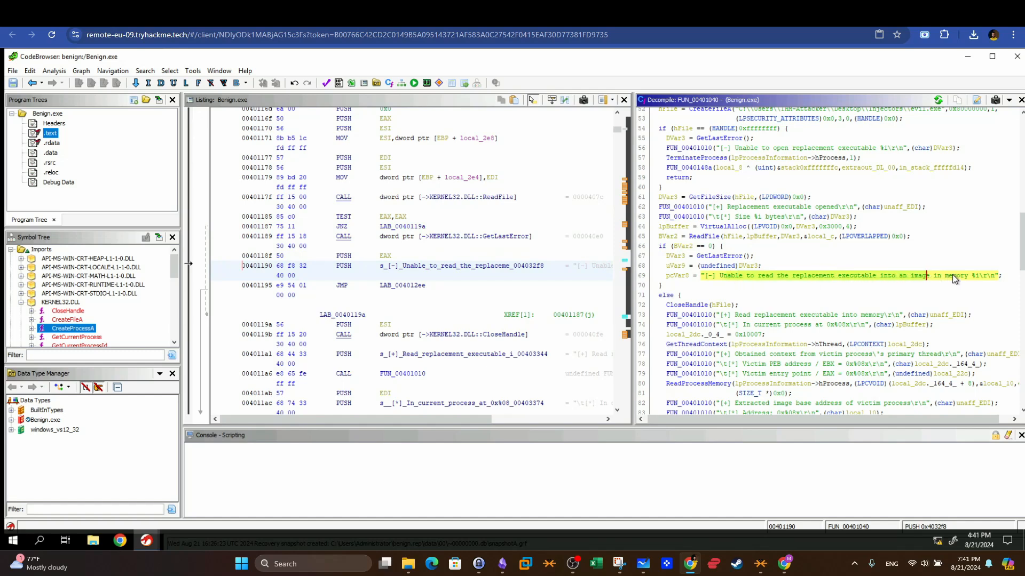
{"action": "left_click", "coordinate": [968, 273]}
{"action": "scroll", "coordinate": [941, 252], "scroll_direction": "down", "scroll_amount": 2}
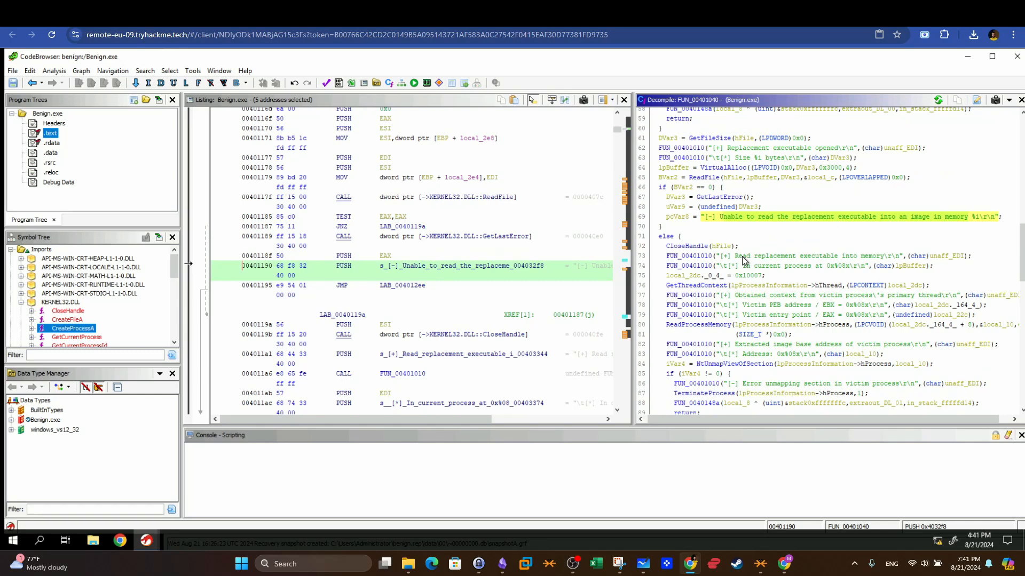
Step: Review the "Read replacement executable into memory" message and GetThreadContext call, and circle GetThreadContext() on the Process Hollowing whiteboard
{"action": "left_click_drag", "start_coordinate": [739, 256], "coordinate": [881, 256]}
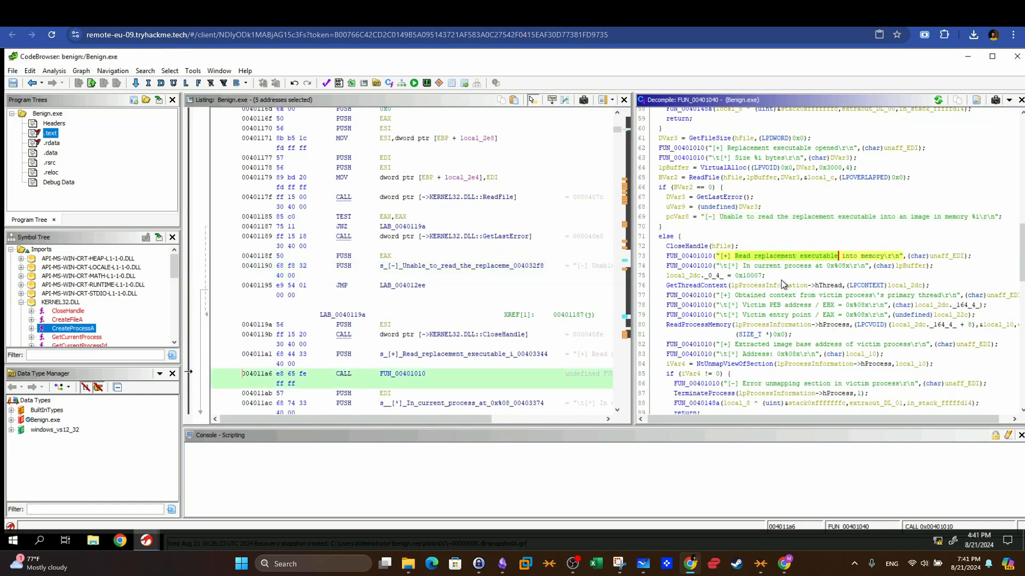
{"action": "left_click_drag", "start_coordinate": [666, 285], "coordinate": [730, 290]}
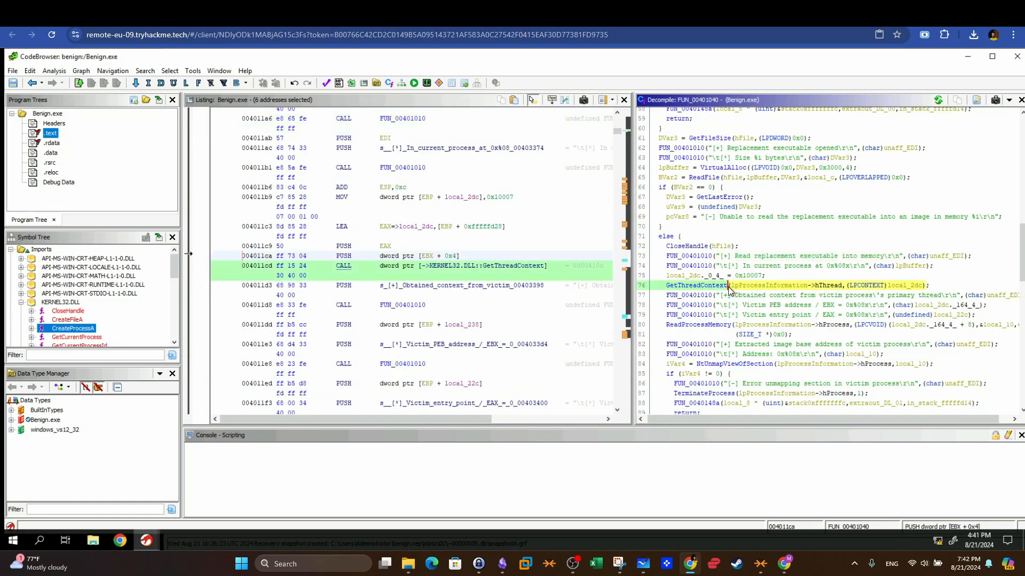
{"action": "left_click", "coordinate": [643, 563]}
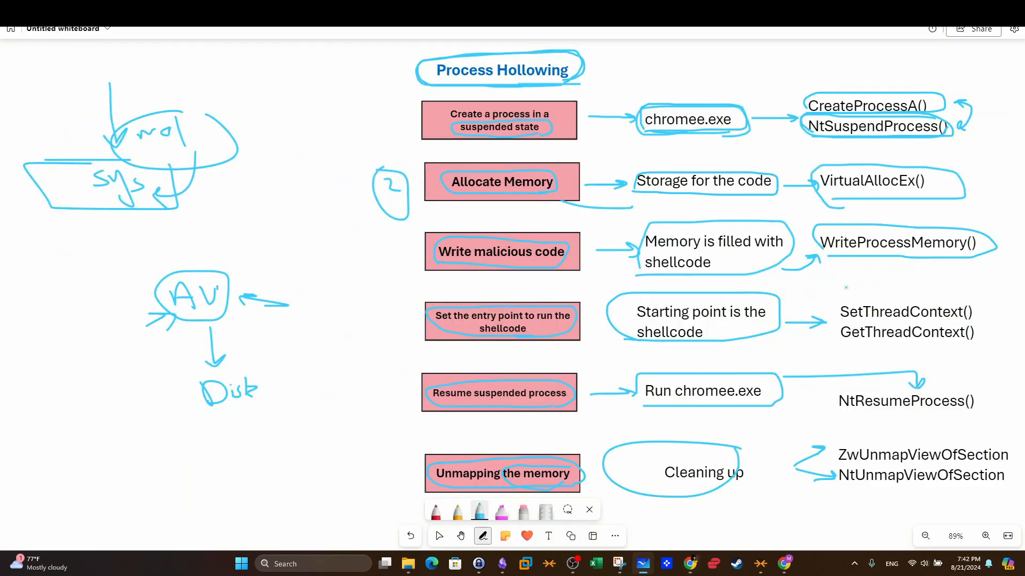
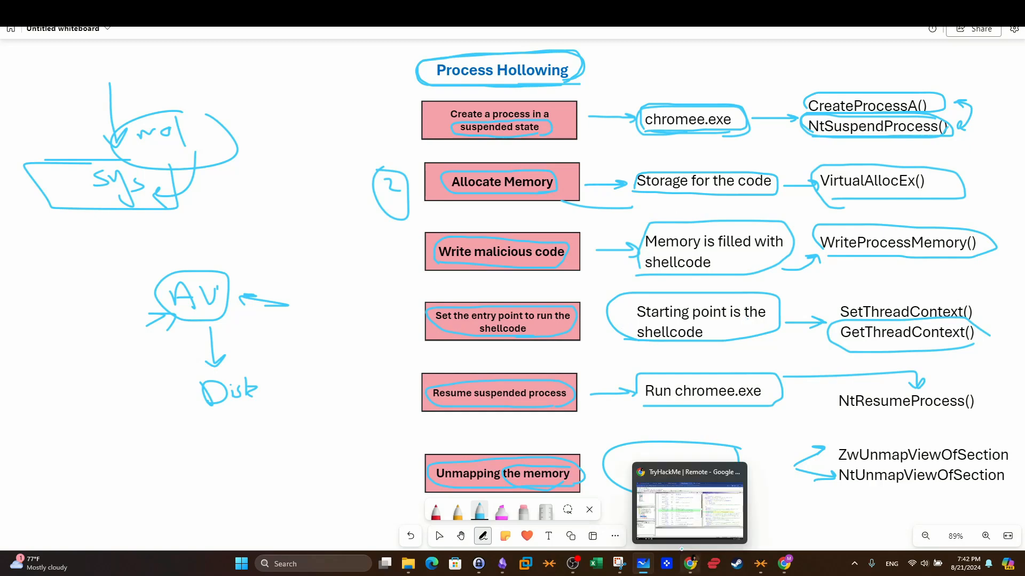
{"action": "left_click", "coordinate": [644, 568]}
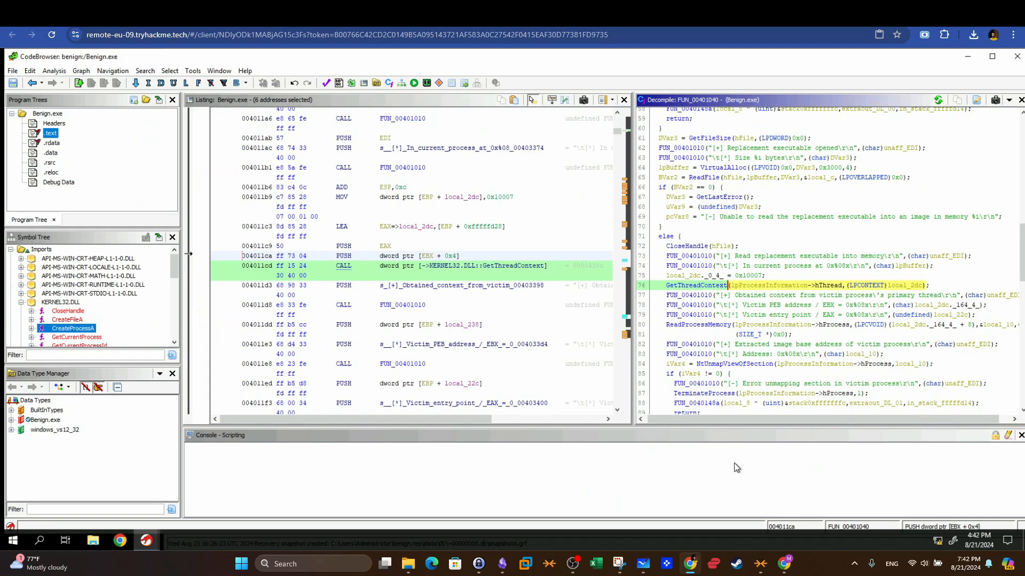
Step: Locate the NtUnmapViewOfSection call in the decompiled code and circle its name at the whiteboard's Unmapping the memory stage
{"action": "scroll", "coordinate": [825, 283], "scroll_direction": "down", "scroll_amount": 2}
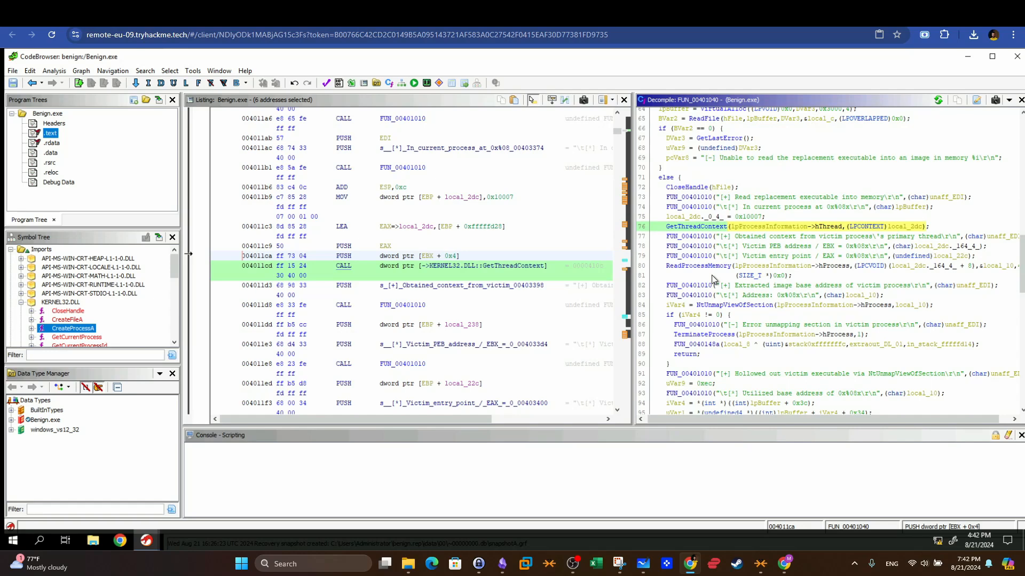
{"action": "scroll", "coordinate": [749, 285], "scroll_direction": "down", "scroll_amount": 1}
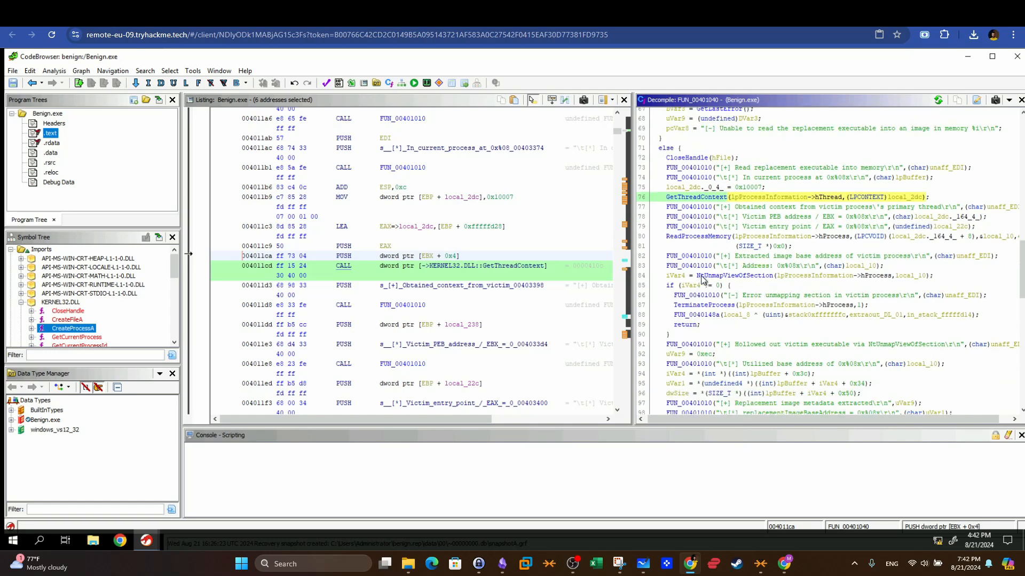
{"action": "left_click", "coordinate": [747, 276]}
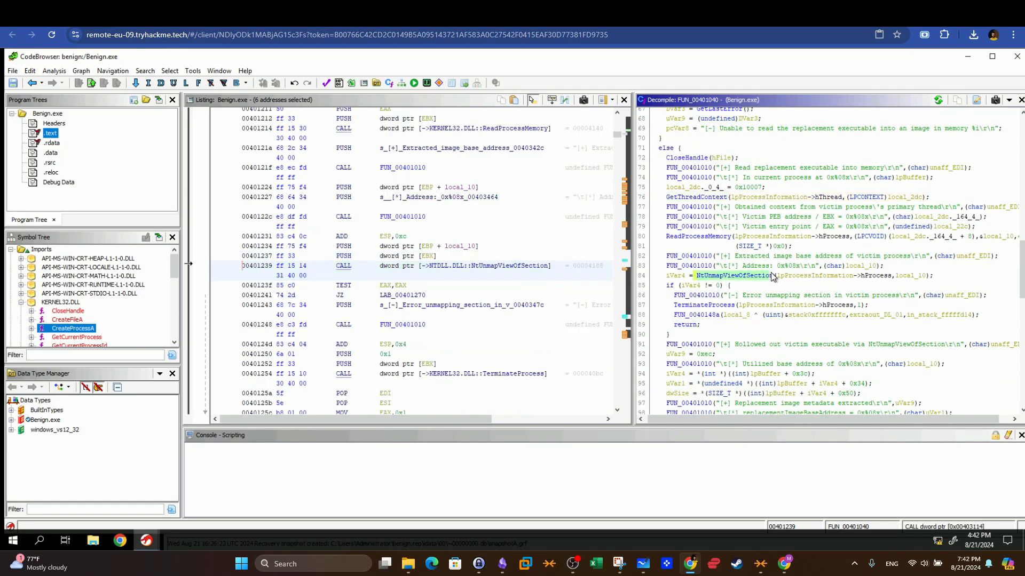
{"action": "left_click", "coordinate": [771, 275]}
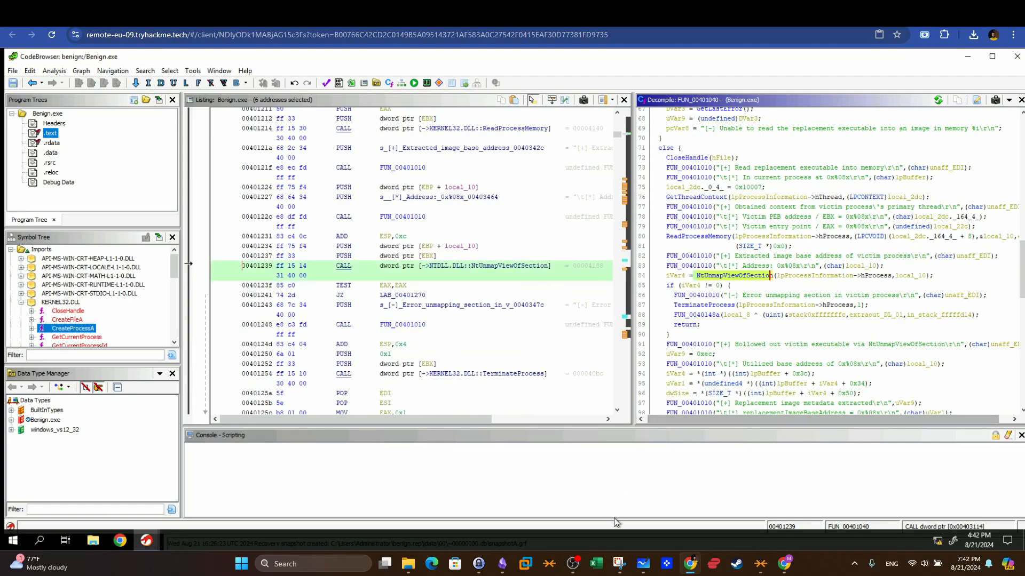
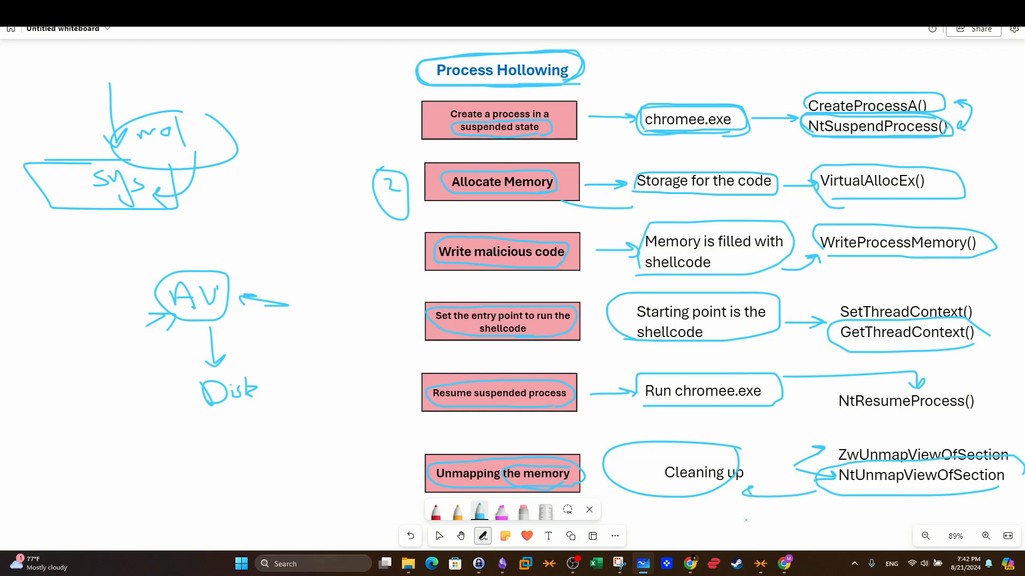
{"action": "left_click", "coordinate": [645, 565]}
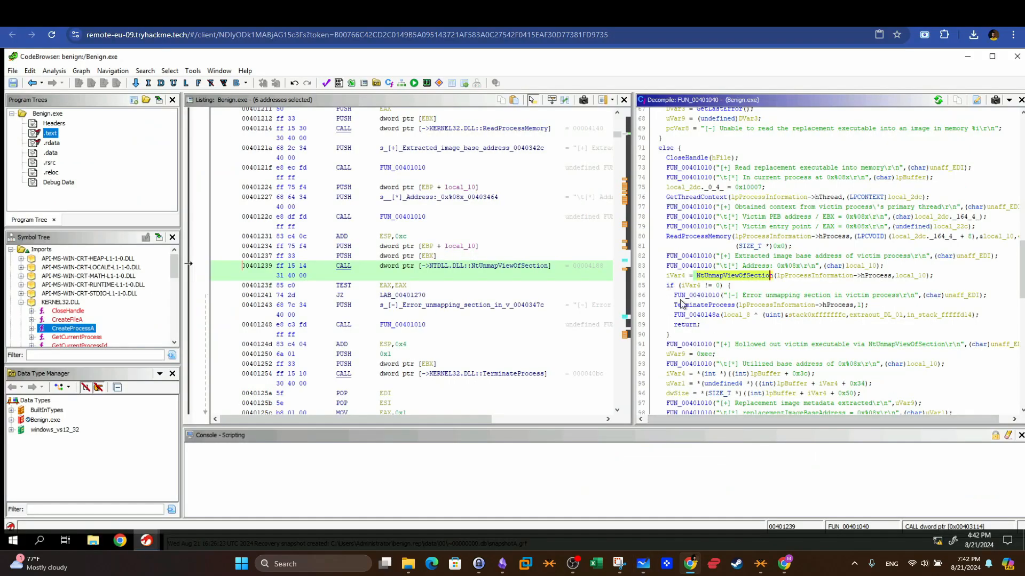
Step: Examine the unmapping error branch, the "Hollowed out victim executable via NtUnmapViewOfSection" message and the VirtualAllocEx and WriteProcessMemory code below it
{"action": "left_click_drag", "start_coordinate": [704, 297], "coordinate": [717, 317]}
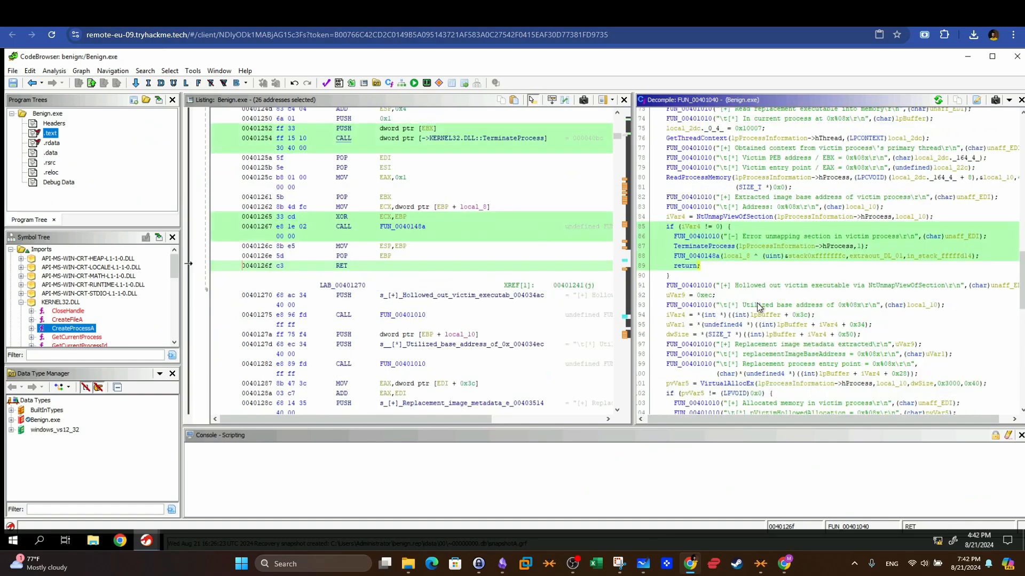
{"action": "left_click_drag", "start_coordinate": [717, 287], "coordinate": [962, 290]}
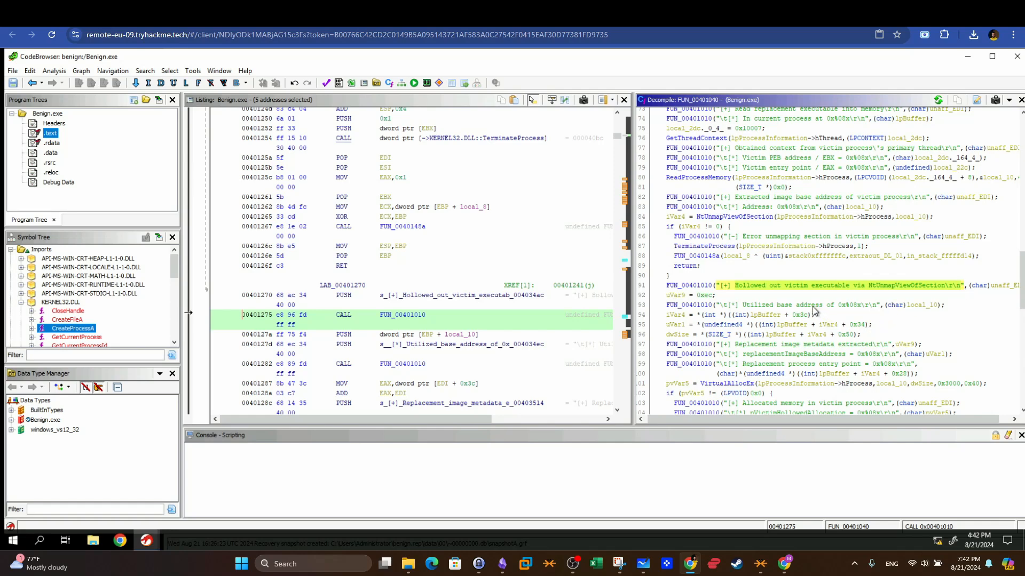
{"action": "scroll", "coordinate": [813, 309], "scroll_direction": "down", "scroll_amount": 3}
{"action": "scroll", "coordinate": [810, 304], "scroll_direction": "down", "scroll_amount": 3}
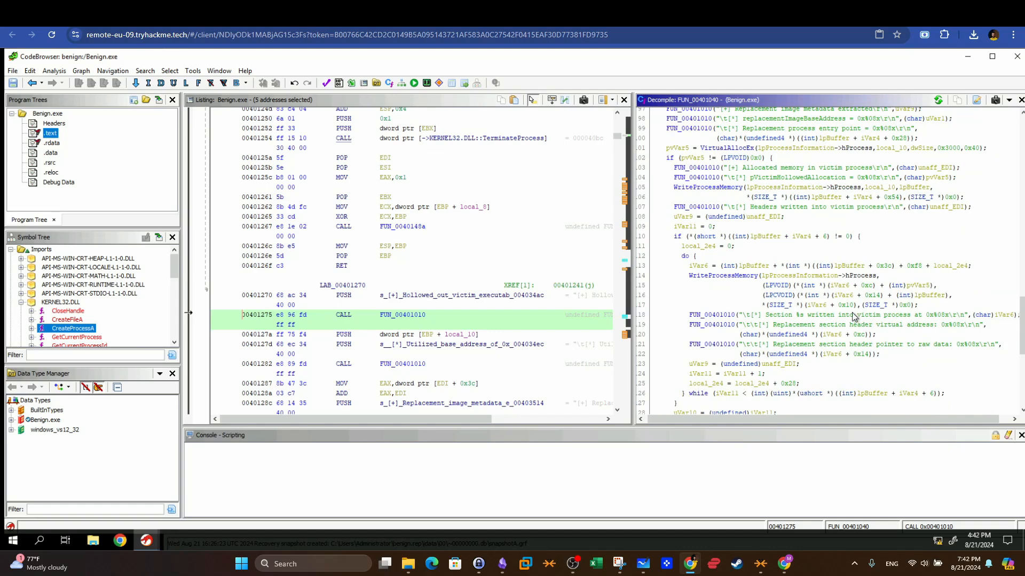
{"action": "scroll", "coordinate": [1003, 213], "scroll_direction": "up", "scroll_amount": 20}
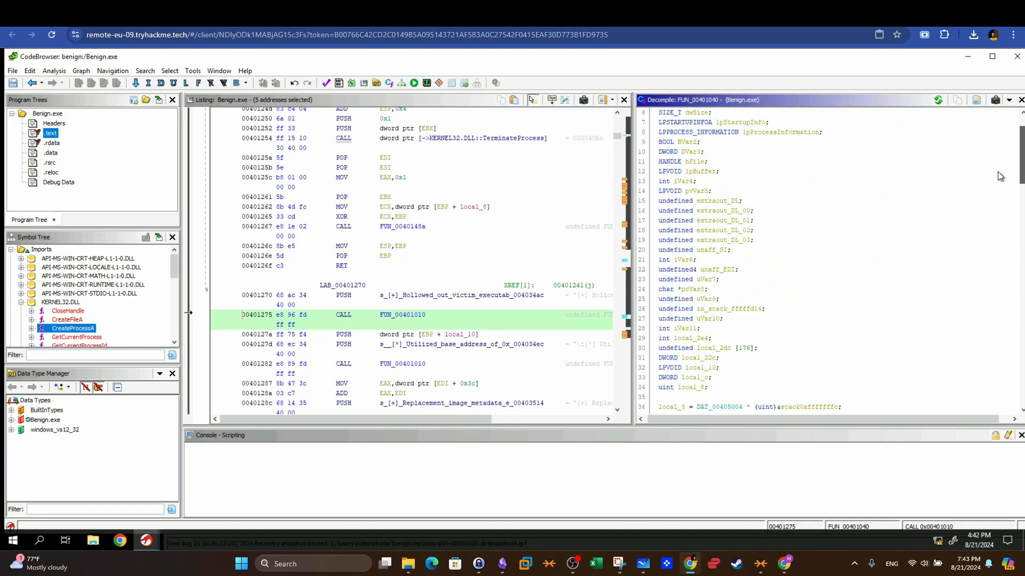
{"action": "scroll", "coordinate": [999, 176], "scroll_direction": "down", "scroll_amount": 19}
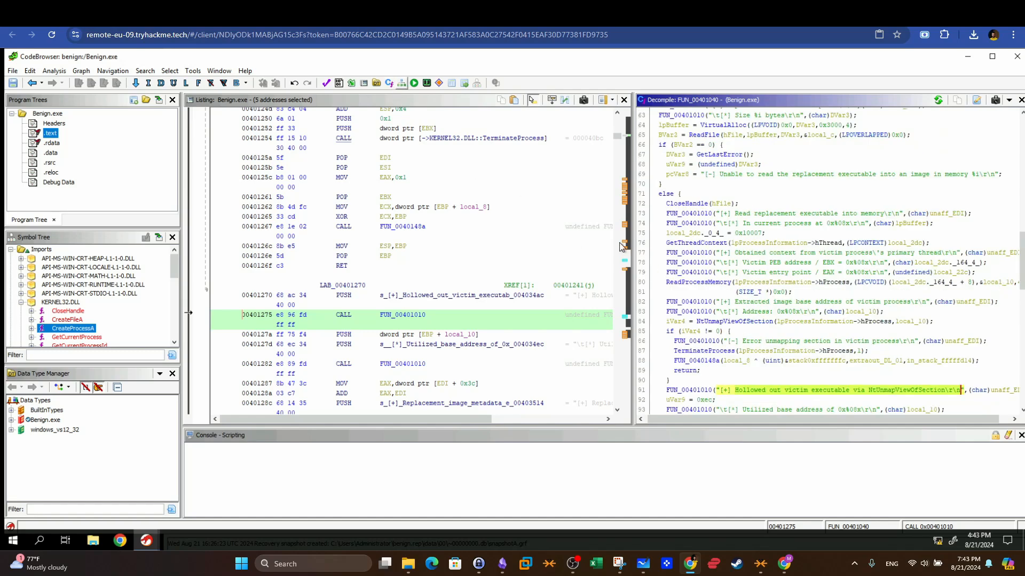
Step: Open the function graph of FUN_00401040 and inspect the KERNEL32.DLL call at the end of its first block
{"action": "scroll", "coordinate": [425, 176], "scroll_direction": "up", "scroll_amount": 6}
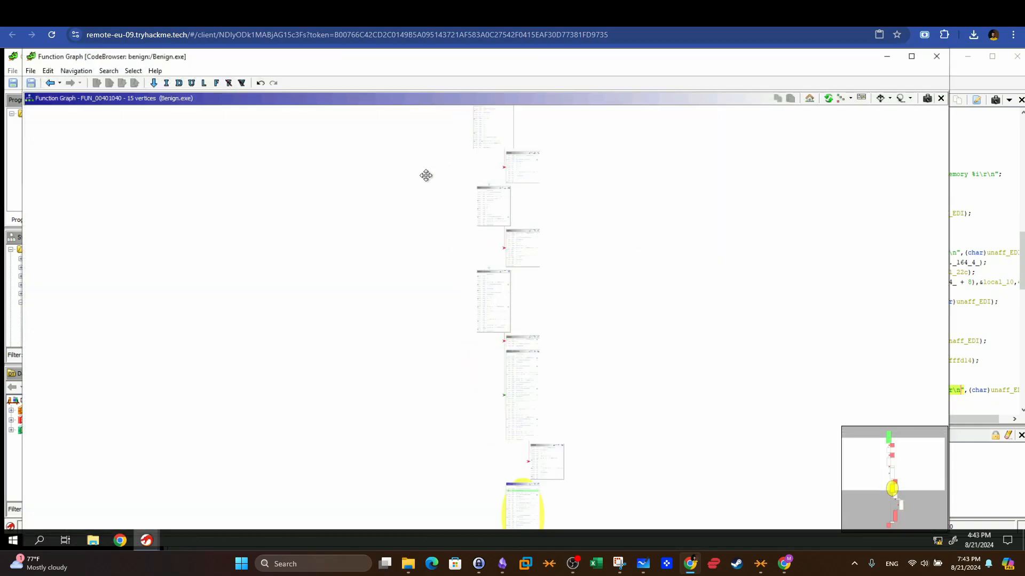
{"action": "scroll", "coordinate": [426, 175], "scroll_direction": "up", "scroll_amount": 5}
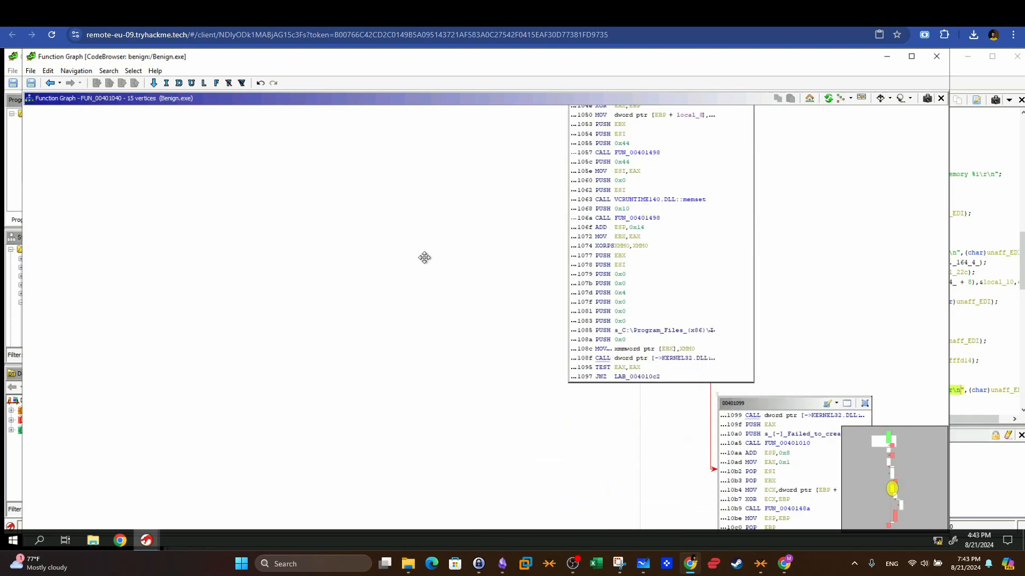
{"action": "left_click_drag", "start_coordinate": [424, 258], "coordinate": [315, 238]}
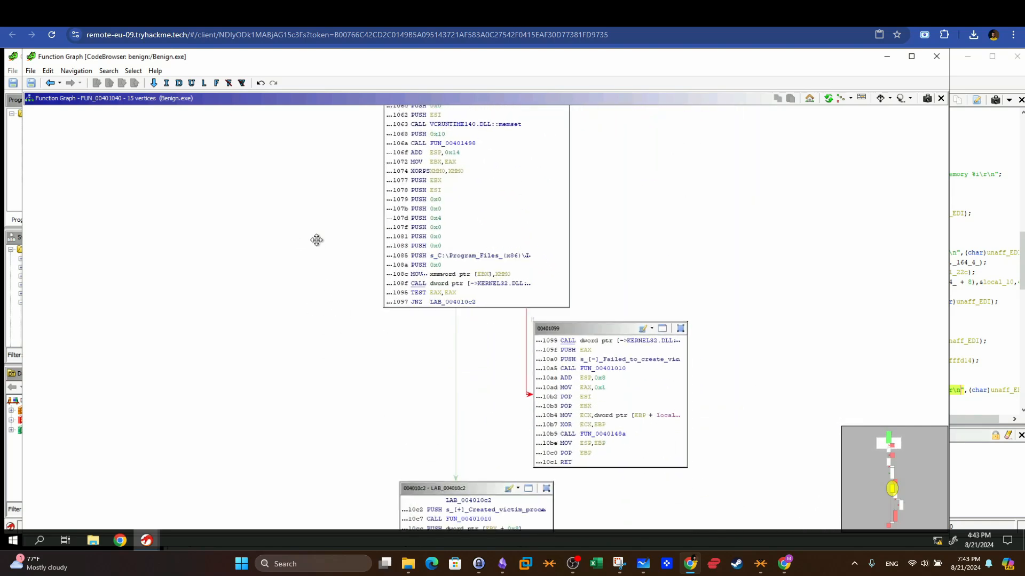
{"action": "left_click", "coordinate": [502, 281]}
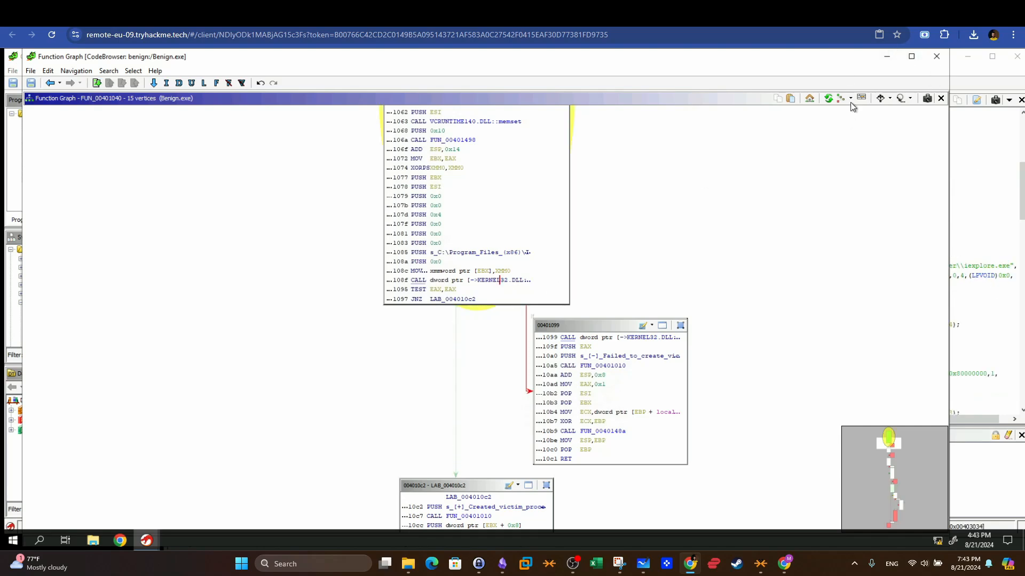
Step: Match the first block's call to the CreateProcessA line in the decompiled code and bring back the function graph maximized
{"action": "left_click_drag", "start_coordinate": [842, 55], "coordinate": [887, 417]}
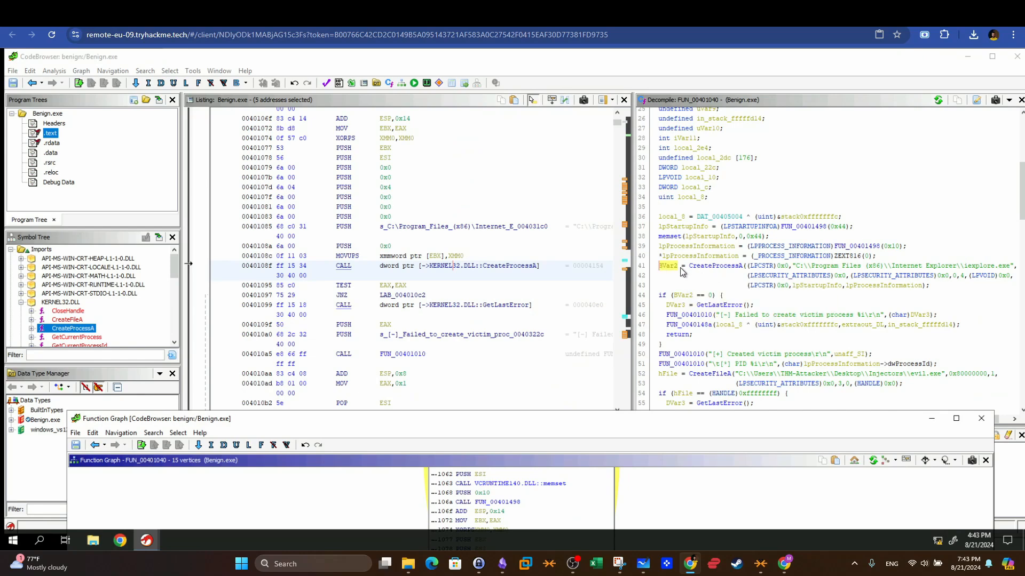
{"action": "left_click", "coordinate": [656, 266]}
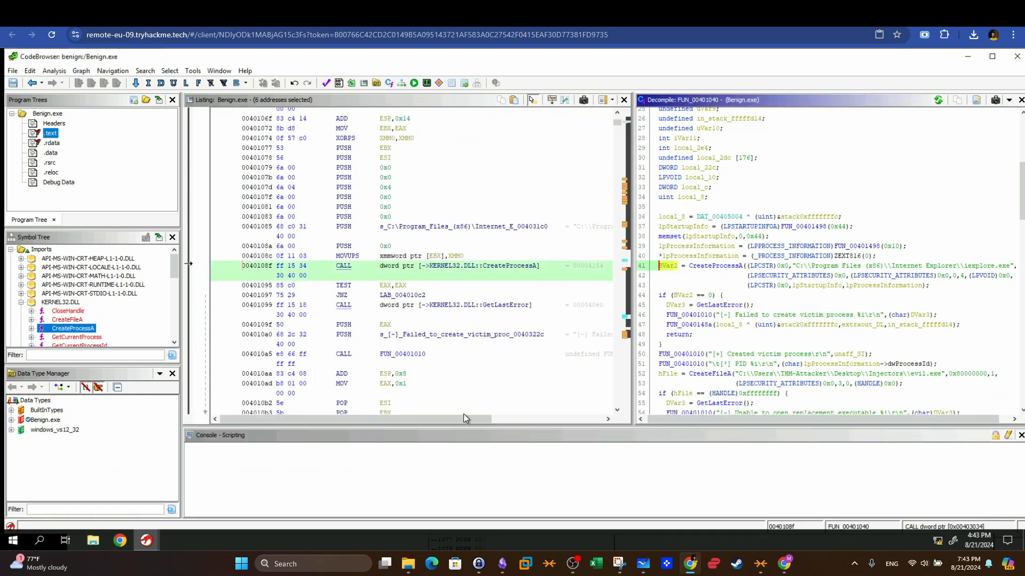
{"action": "mouse_move", "coordinate": [140, 540]}
{"action": "left_click", "coordinate": [277, 498]}
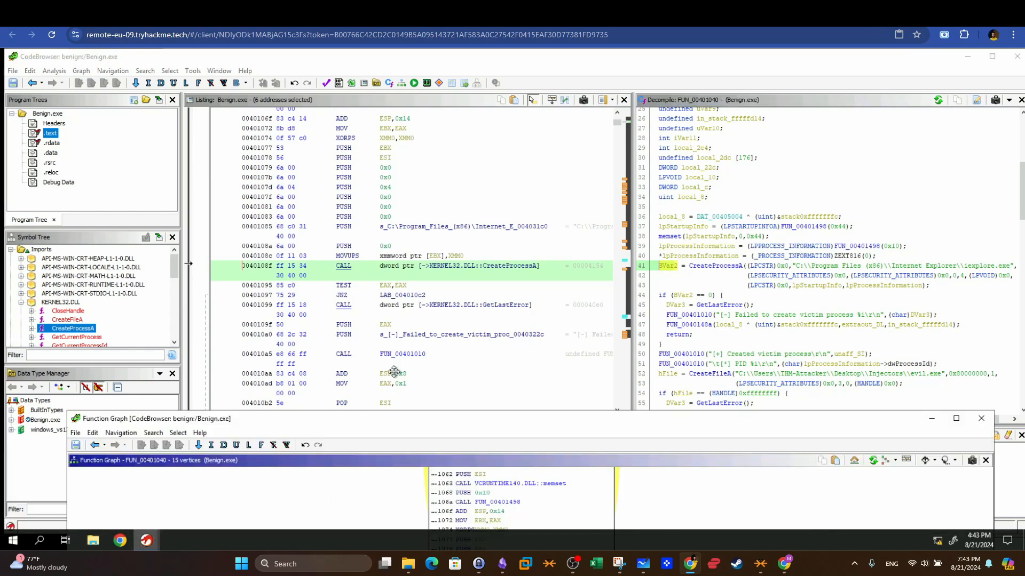
{"action": "double_click", "coordinate": [500, 426]}
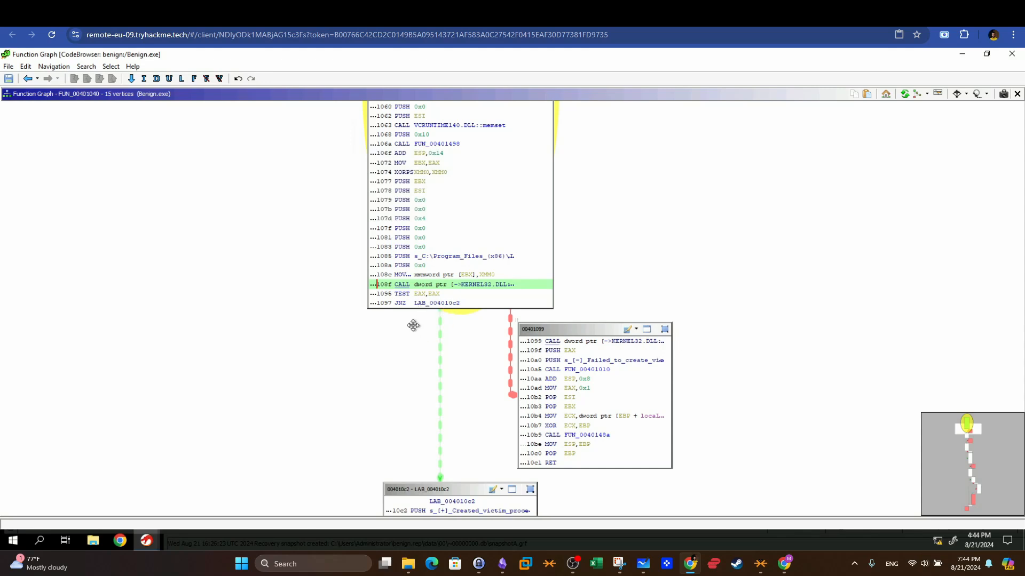
Step: Follow the graph's success branch from the CreateProcessA block to LAB_004010c2 and relate it to the Process Hollowing whiteboard
{"action": "left_click_drag", "start_coordinate": [411, 355], "coordinate": [405, 286]}
{"action": "left_click_drag", "start_coordinate": [407, 375], "coordinate": [406, 334]}
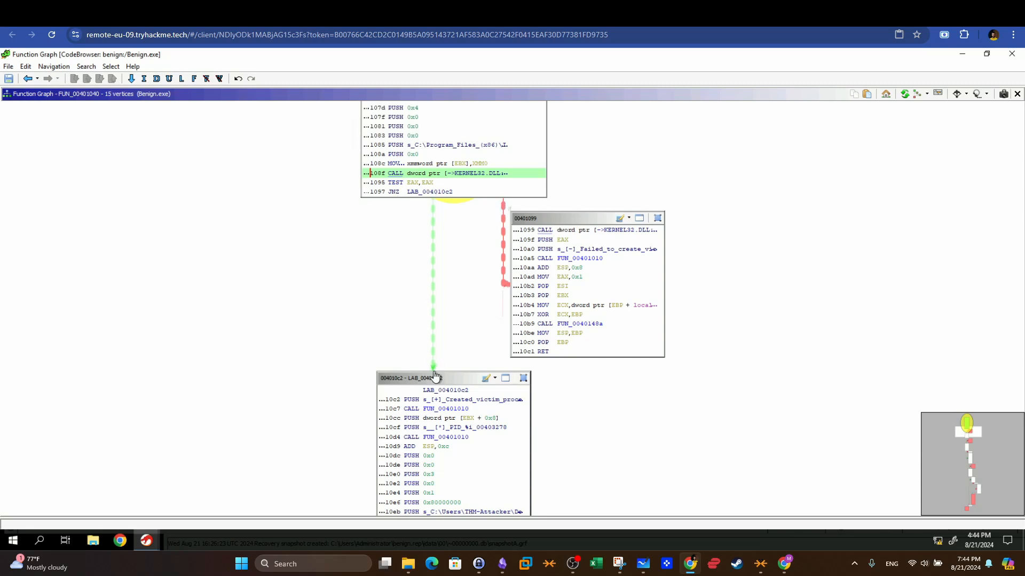
{"action": "left_click_drag", "start_coordinate": [371, 286], "coordinate": [352, 120]}
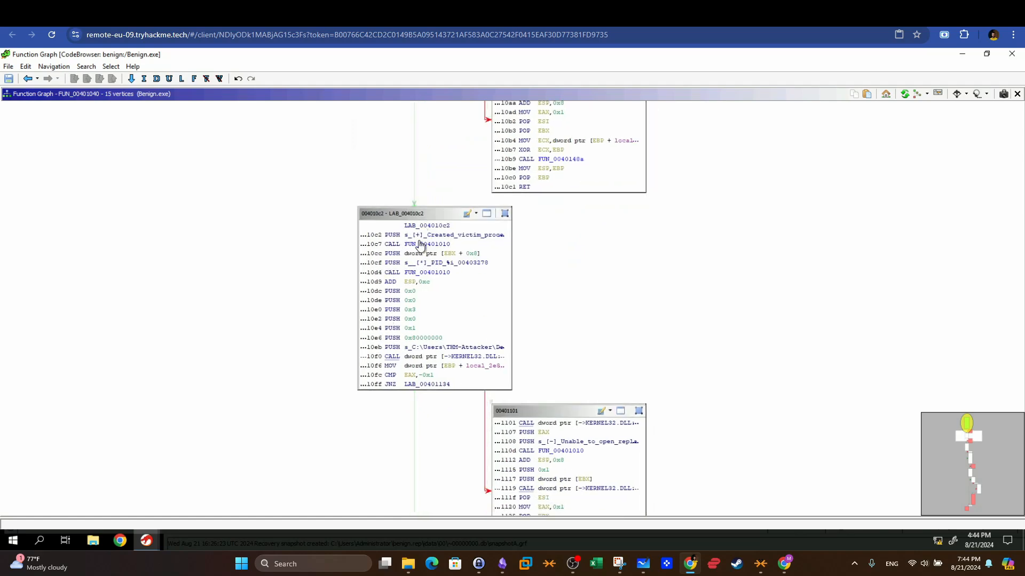
{"action": "left_click", "coordinate": [643, 563]}
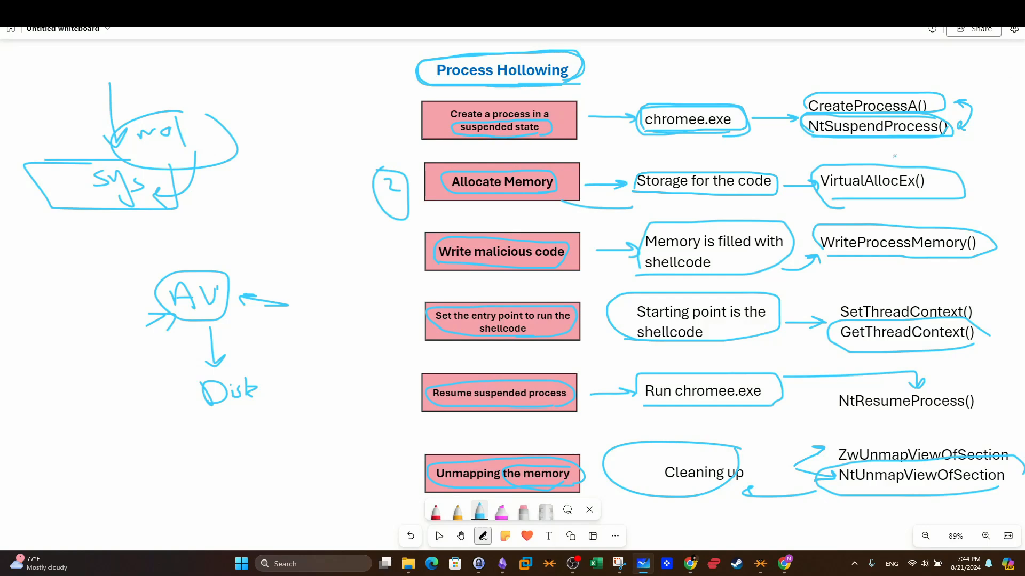
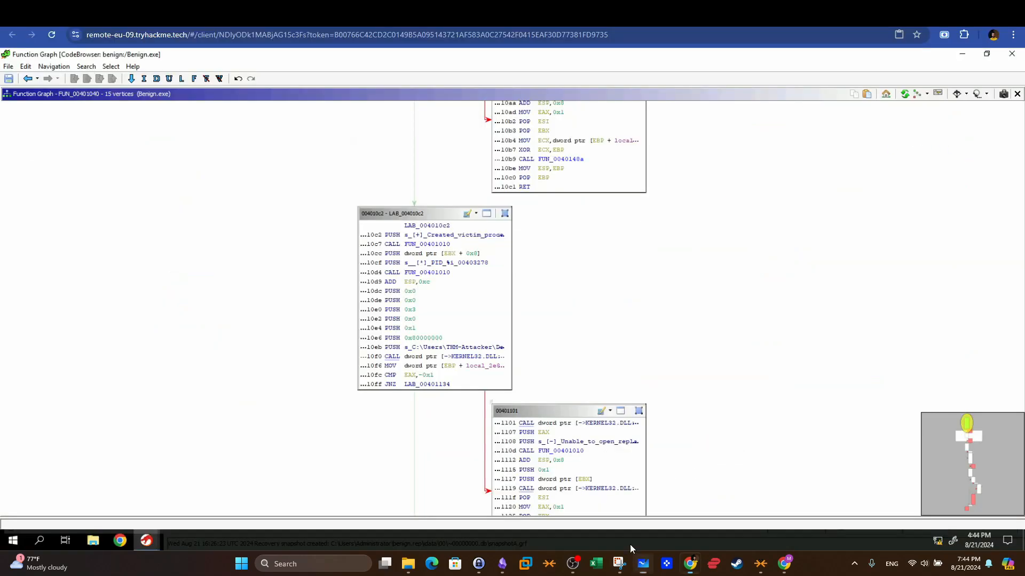
Step: Trace the remaining graph blocks from LAB_004010c2 through LAB_0040119a down to LAB_00401316
{"action": "left_click_drag", "start_coordinate": [555, 301], "coordinate": [550, 164]}
{"action": "left_click_drag", "start_coordinate": [639, 370], "coordinate": [631, 187]}
{"action": "left_click_drag", "start_coordinate": [658, 318], "coordinate": [673, 123]}
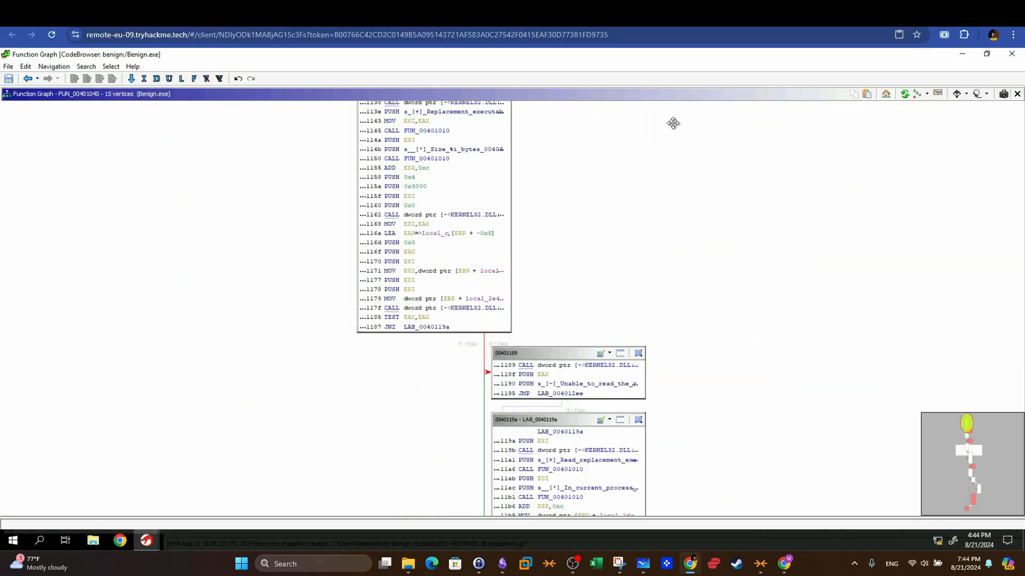
{"action": "left_click_drag", "start_coordinate": [694, 379], "coordinate": [713, 231]}
{"action": "left_click_drag", "start_coordinate": [784, 389], "coordinate": [769, 164]}
{"action": "left_click_drag", "start_coordinate": [769, 357], "coordinate": [732, 165]}
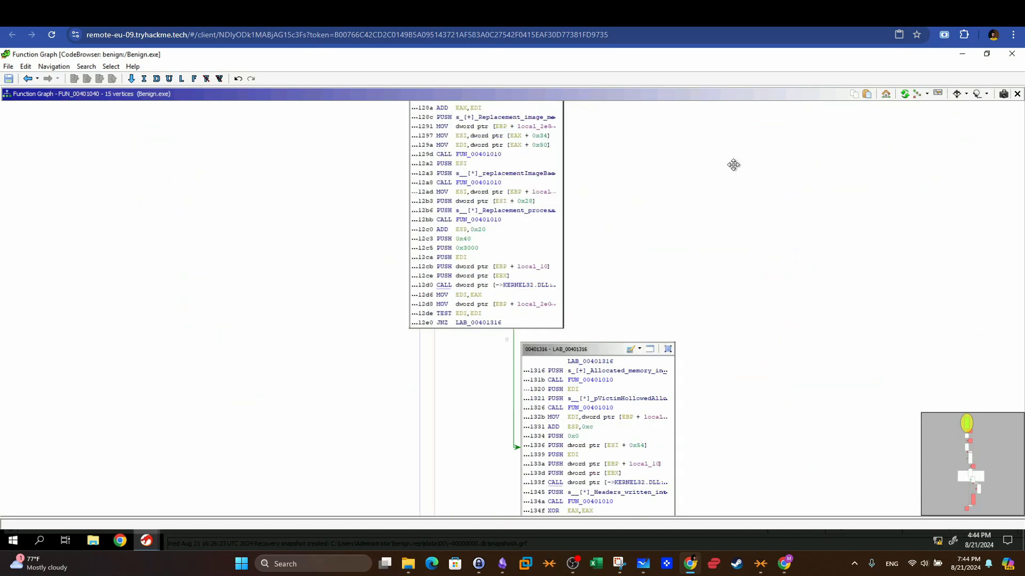
Step: Close the function graph, collapse the imported symbols and view the entry function from the program's function list
{"action": "left_click", "coordinate": [1011, 54]}
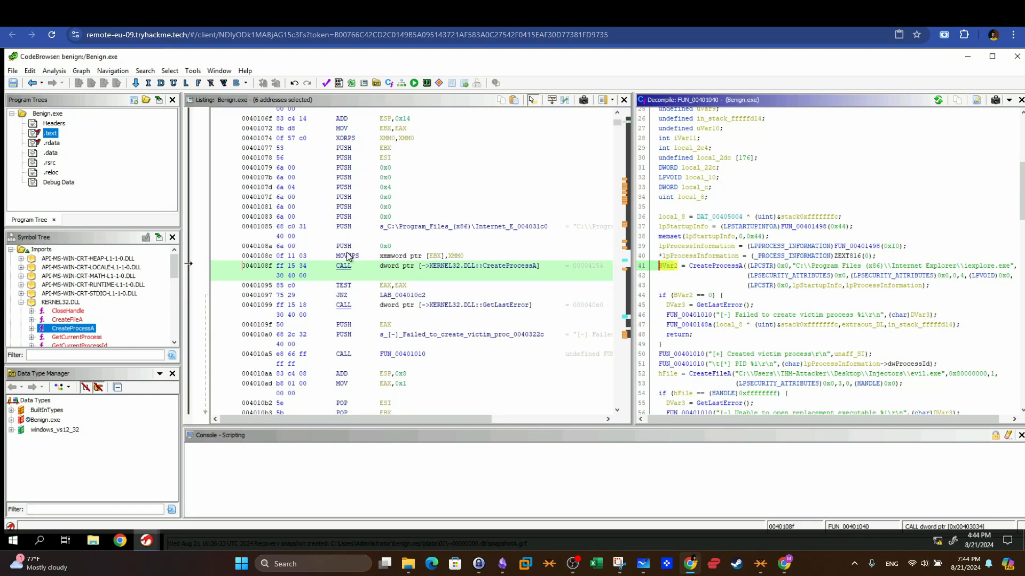
{"action": "left_click", "coordinate": [22, 302]}
{"action": "left_click", "coordinate": [11, 250]}
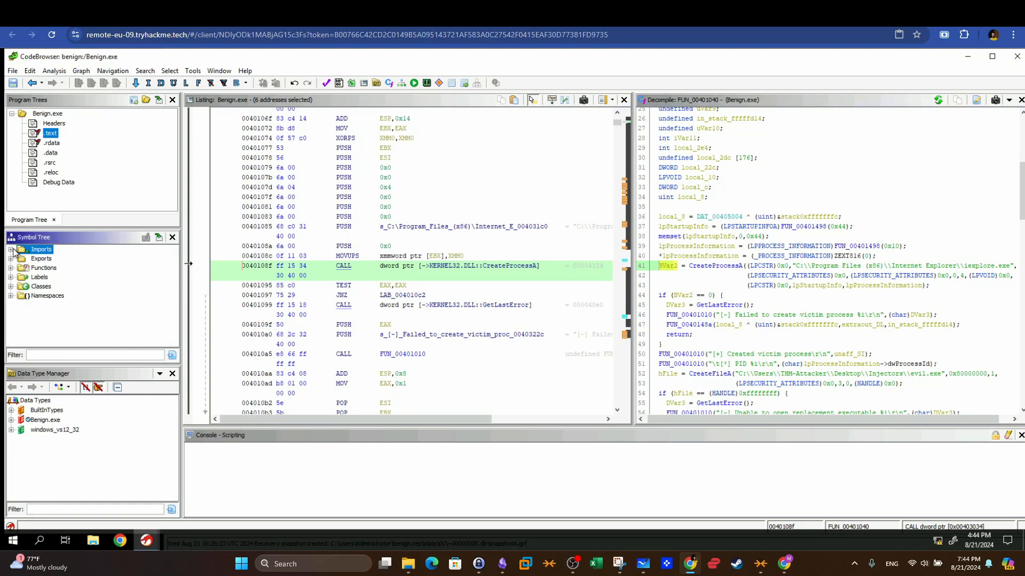
{"action": "left_click", "coordinate": [11, 268]}
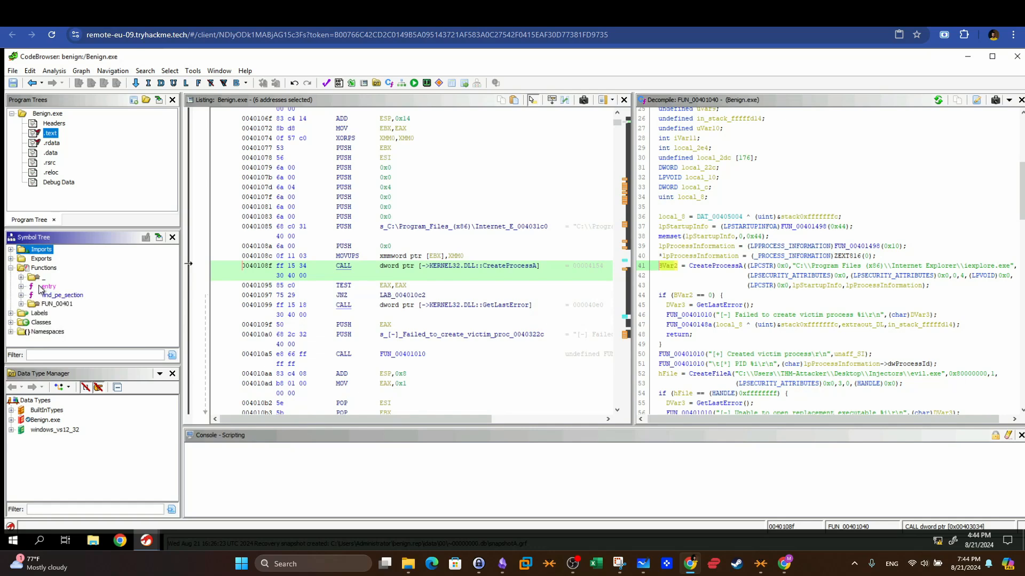
{"action": "left_click", "coordinate": [49, 287]}
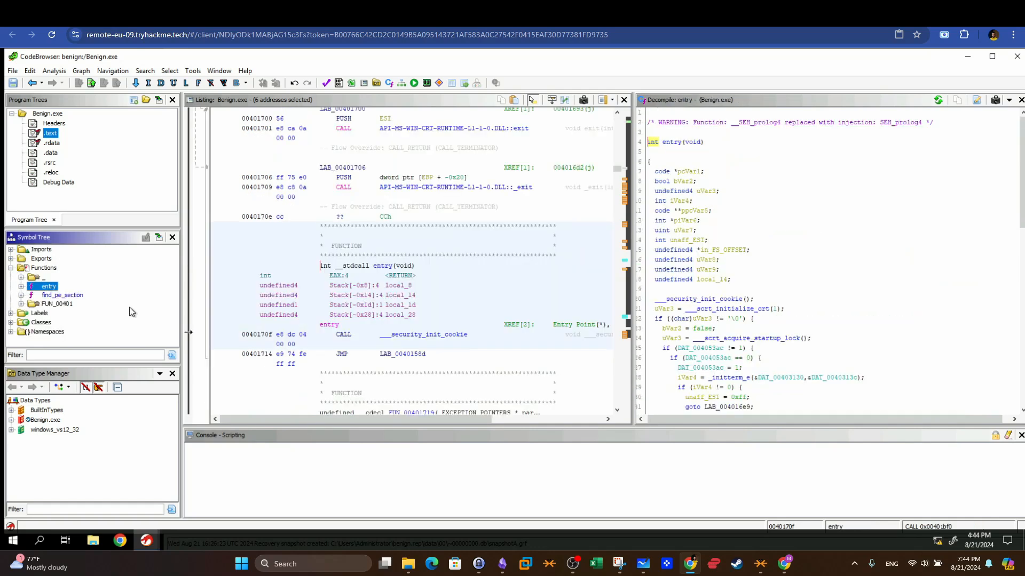
{"action": "left_click", "coordinate": [42, 258]}
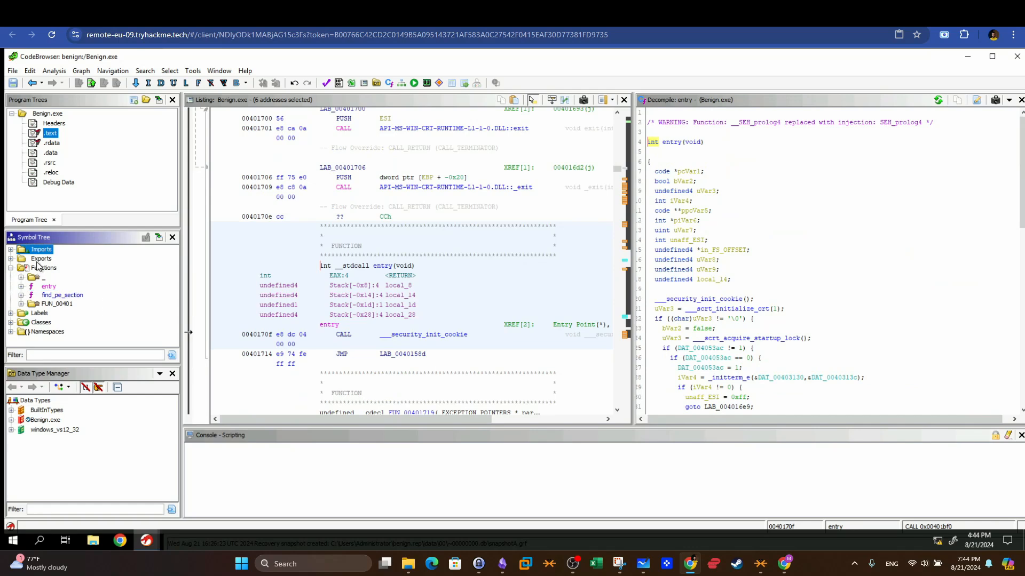
{"action": "left_click", "coordinate": [146, 71]}
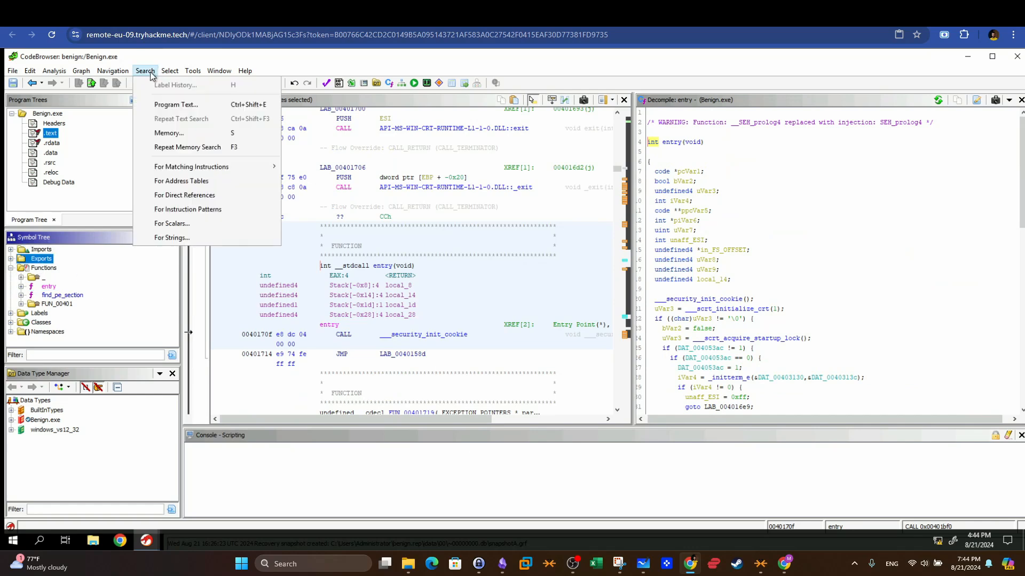
{"action": "left_click", "coordinate": [612, 63]}
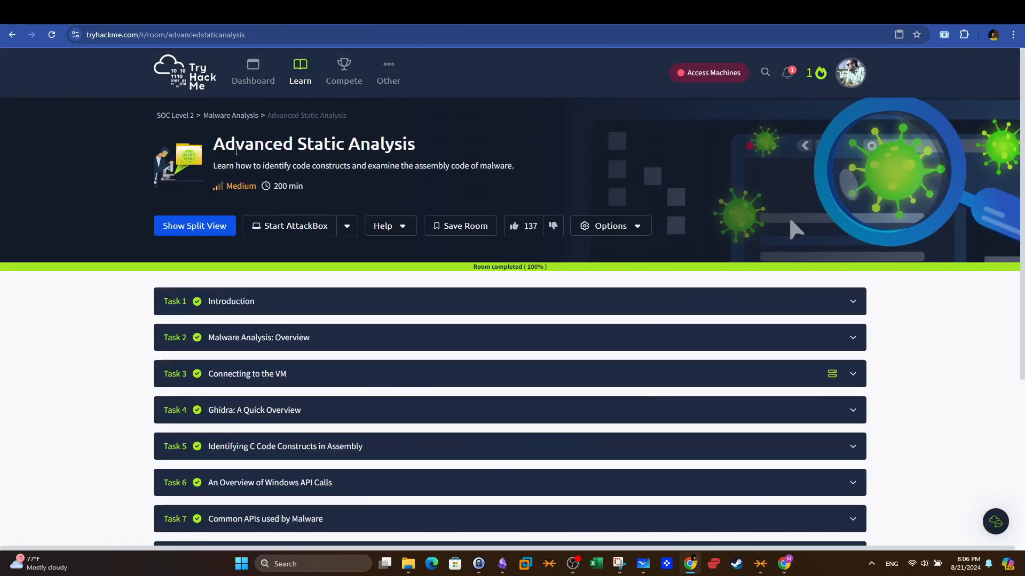
Step: Review the Advanced Static Analysis room's Task 2 question on executing malware in a controlled environment, together with its submitted answer
{"action": "left_click_drag", "start_coordinate": [213, 145], "coordinate": [423, 148]}
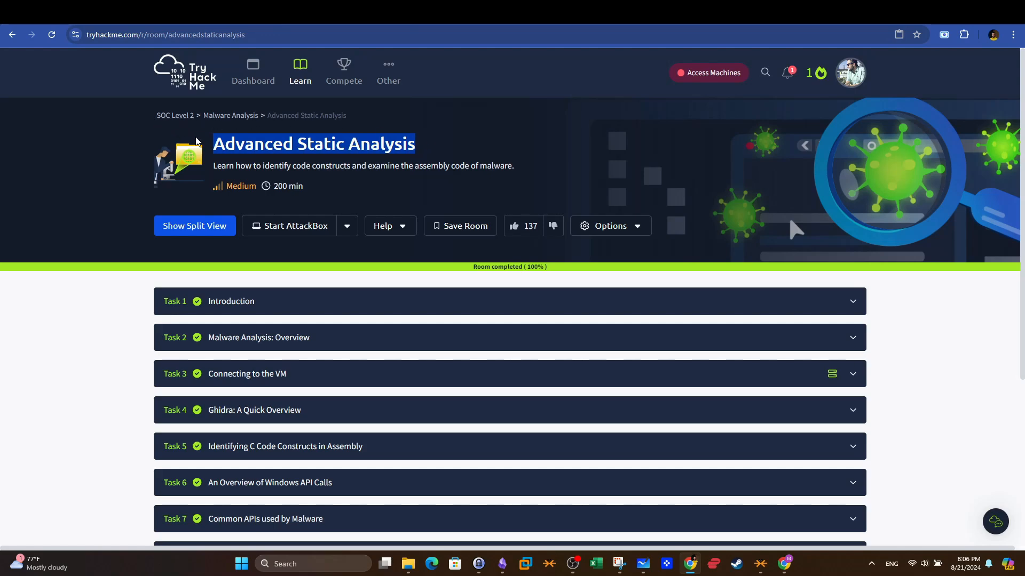
{"action": "scroll", "coordinate": [246, 143], "scroll_direction": "down", "scroll_amount": 2}
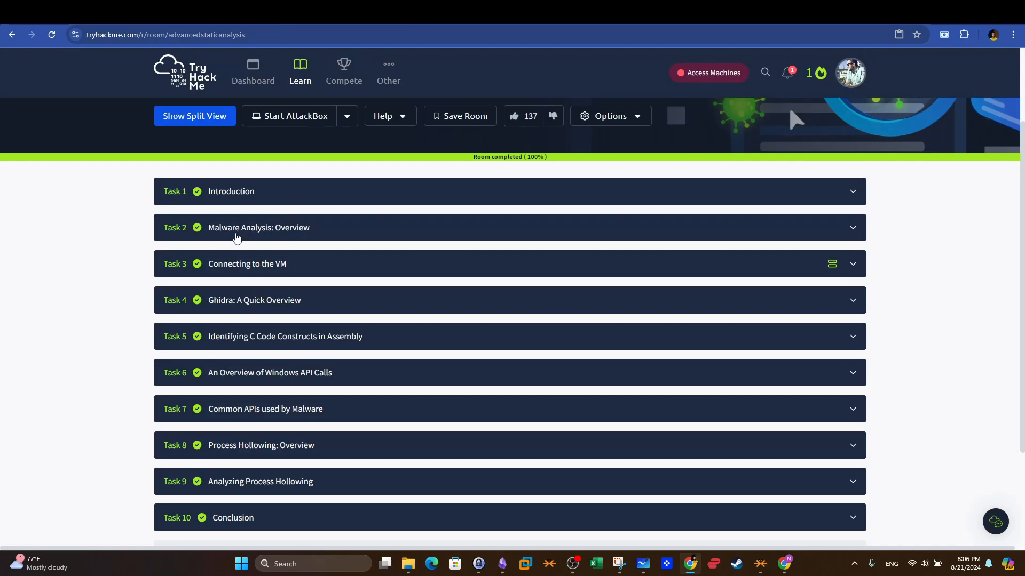
{"action": "left_click", "coordinate": [253, 234]}
{"action": "scroll", "coordinate": [267, 234], "scroll_direction": "down", "scroll_amount": 6}
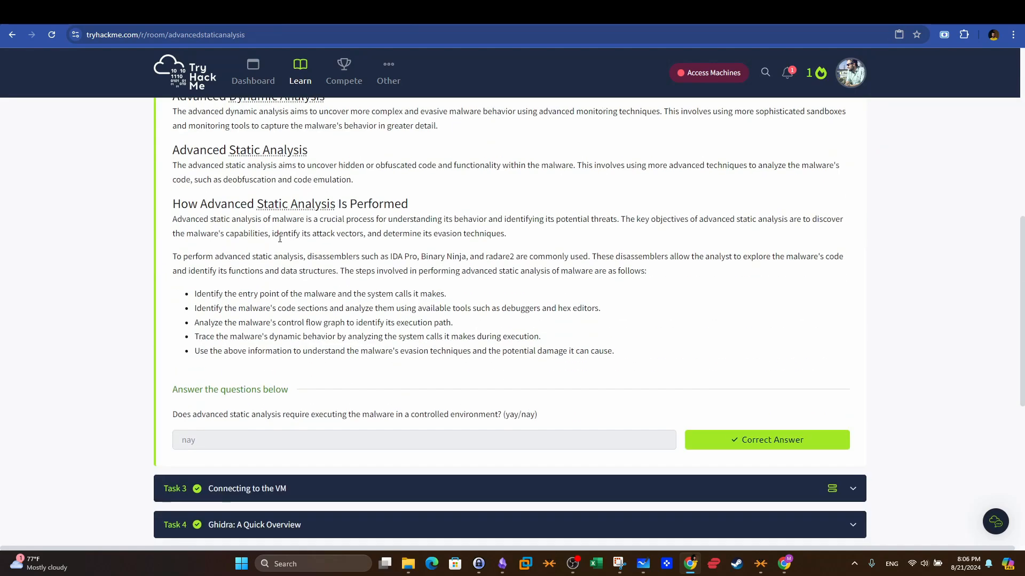
{"action": "left_click_drag", "start_coordinate": [187, 415], "coordinate": [417, 415]}
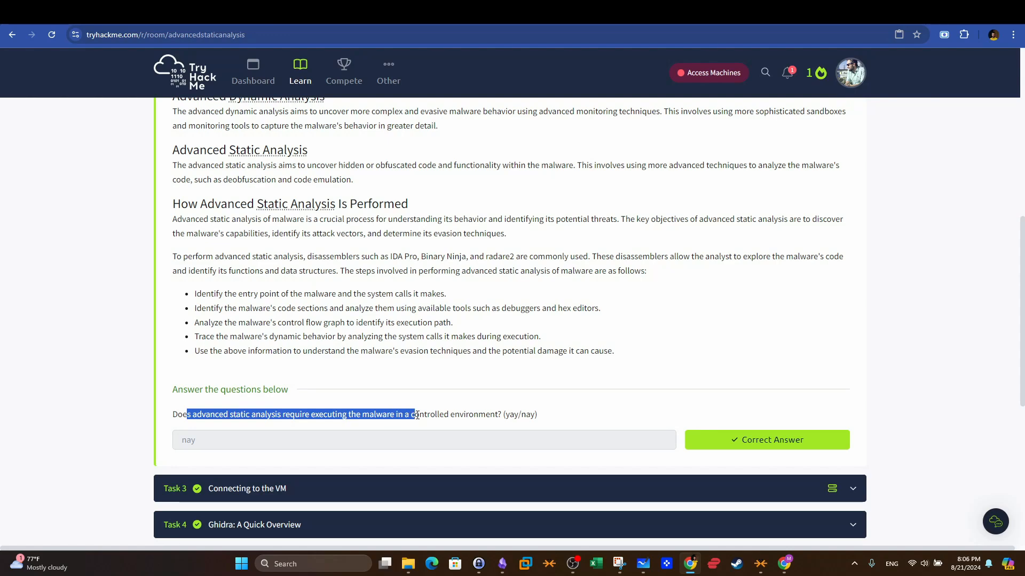
{"action": "left_click", "coordinate": [233, 436]}
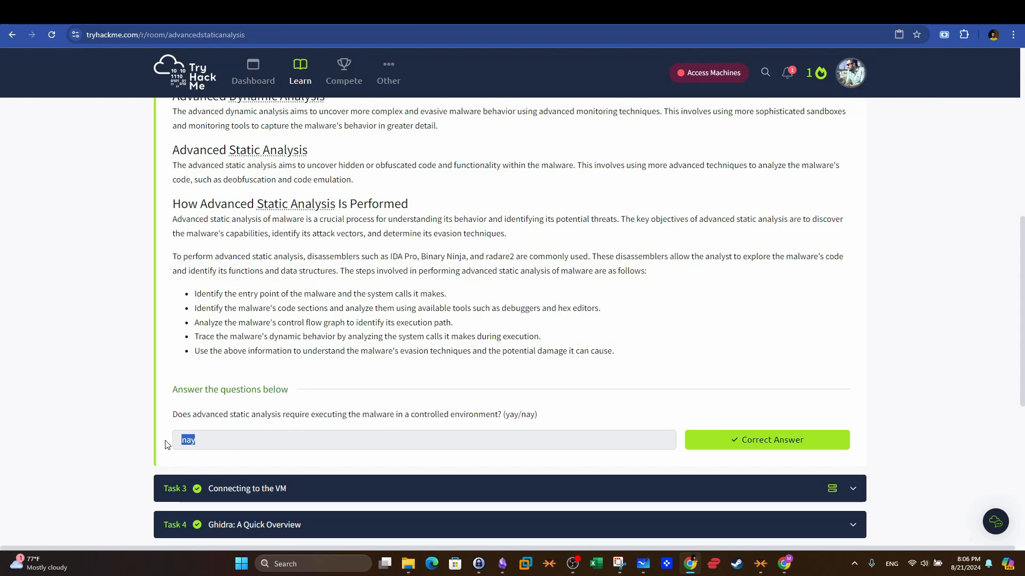
Step: Review Task 3's question on the number of files in the Code_Constructs folder and try to reconnect to the remote machine
{"action": "left_click", "coordinate": [302, 490]}
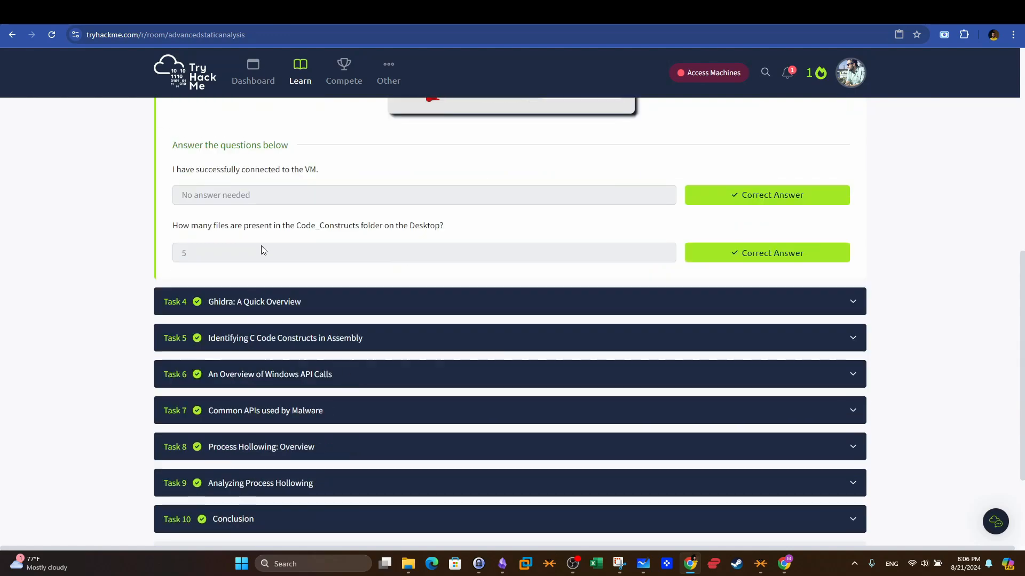
{"action": "scroll", "coordinate": [278, 275], "scroll_direction": "up", "scroll_amount": 2}
{"action": "left_click_drag", "start_coordinate": [178, 337], "coordinate": [394, 337]}
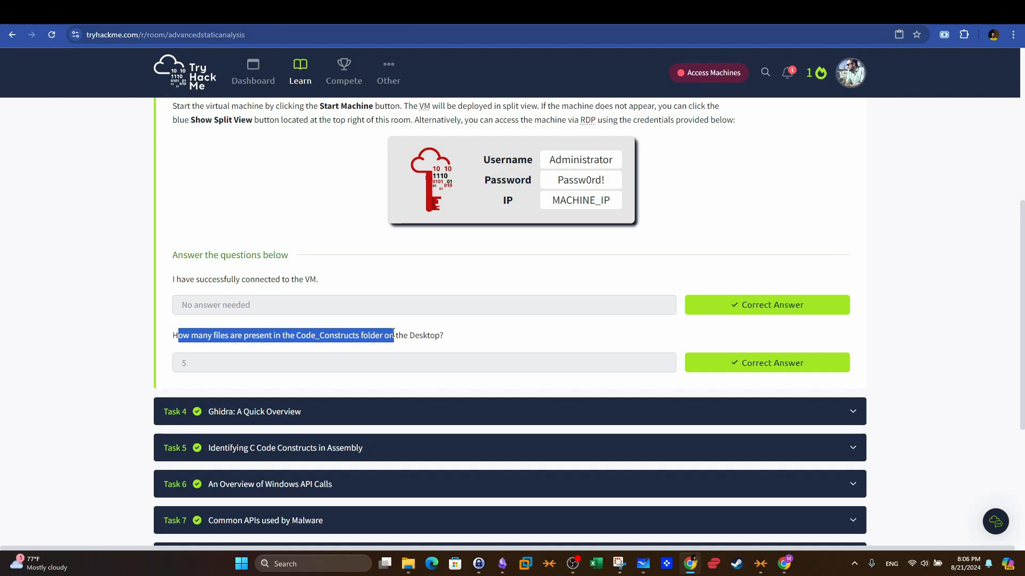
{"action": "key", "text": "ctrl+Tab"}
{"action": "left_click", "coordinate": [515, 323]}
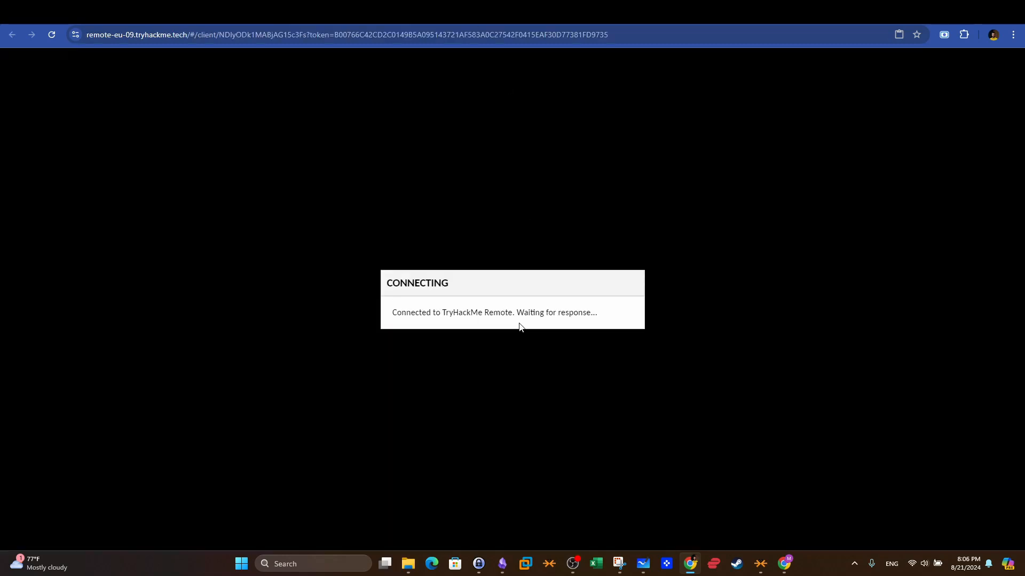
{"action": "left_click", "coordinate": [540, 329]}
{"action": "key", "text": "ctrl+shift+Tab"}
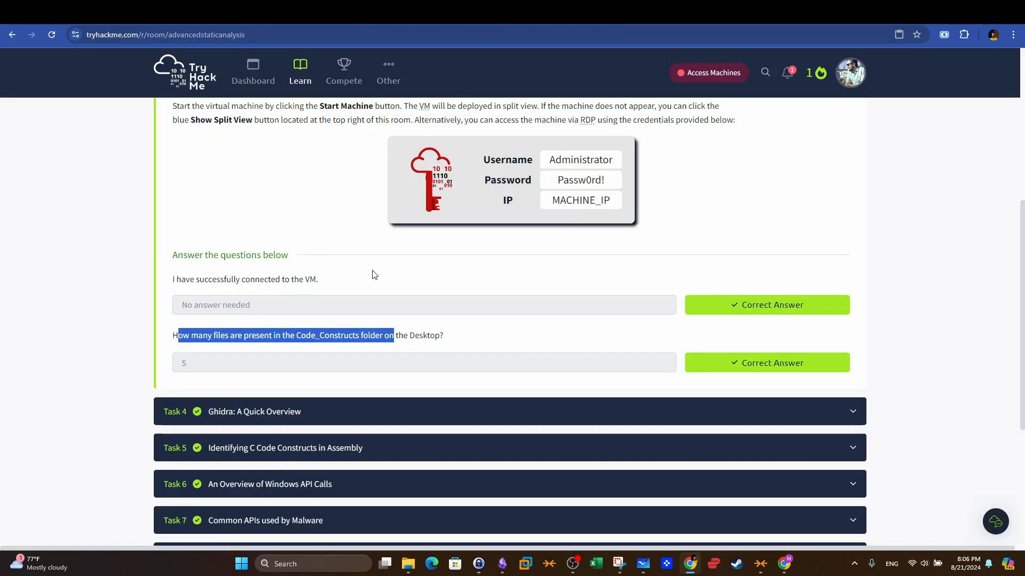
{"action": "left_click", "coordinate": [215, 362]}
Step: Review Task 4's Ghidra questions on exports, the User32.dll import, the "Hello World" string and the messagebox CALL address
{"action": "left_click", "coordinate": [338, 412]}
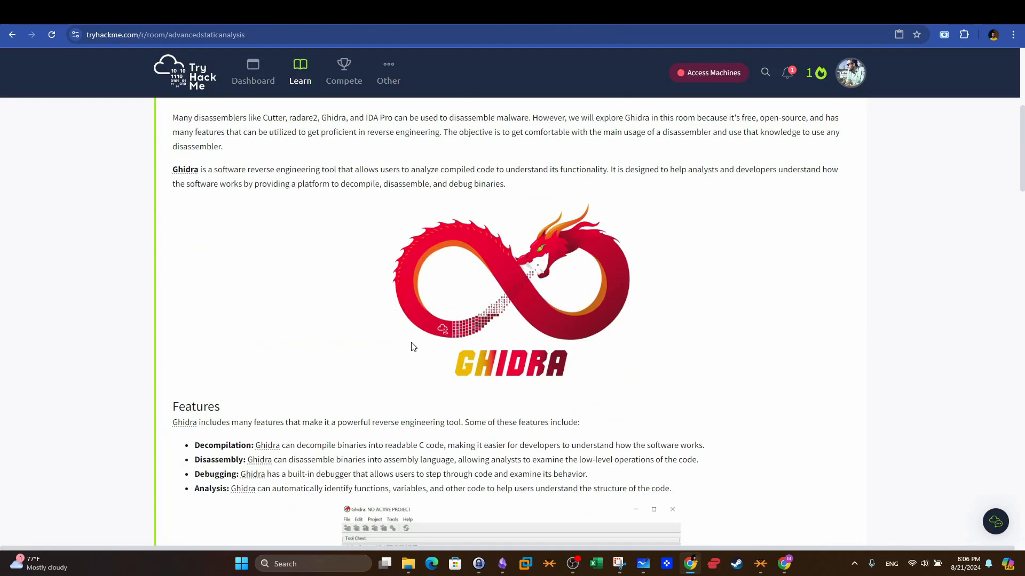
{"action": "scroll", "coordinate": [972, 265], "scroll_direction": "down", "scroll_amount": 5}
{"action": "left_click_drag", "start_coordinate": [1018, 140], "coordinate": [1022, 491]}
{"action": "scroll", "coordinate": [1022, 491], "scroll_direction": "down", "scroll_amount": 1}
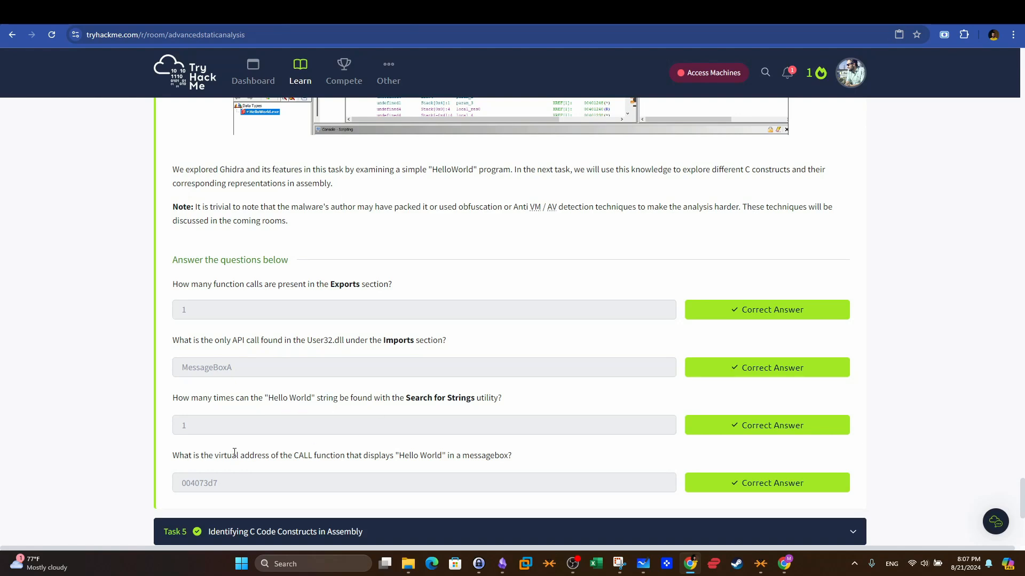
{"action": "left_click_drag", "start_coordinate": [533, 461], "coordinate": [183, 279]}
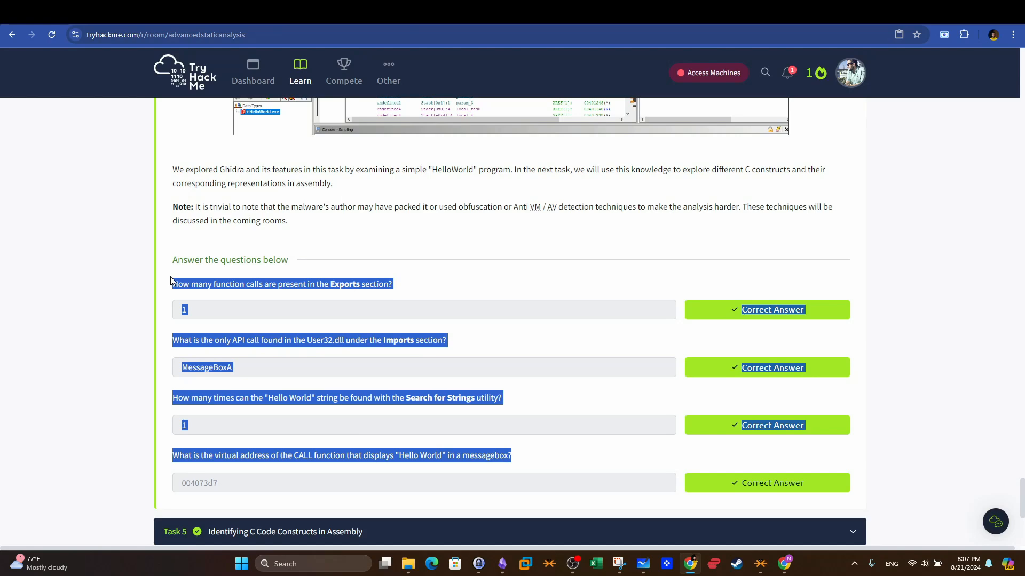
{"action": "left_click", "coordinate": [306, 330]}
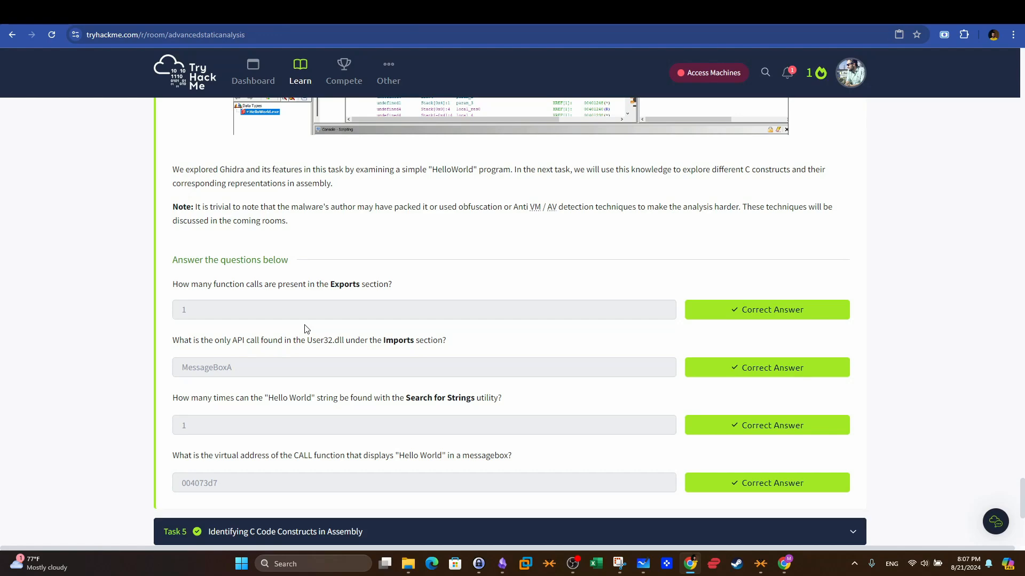
{"action": "scroll", "coordinate": [339, 345], "scroll_direction": "down", "scroll_amount": 2}
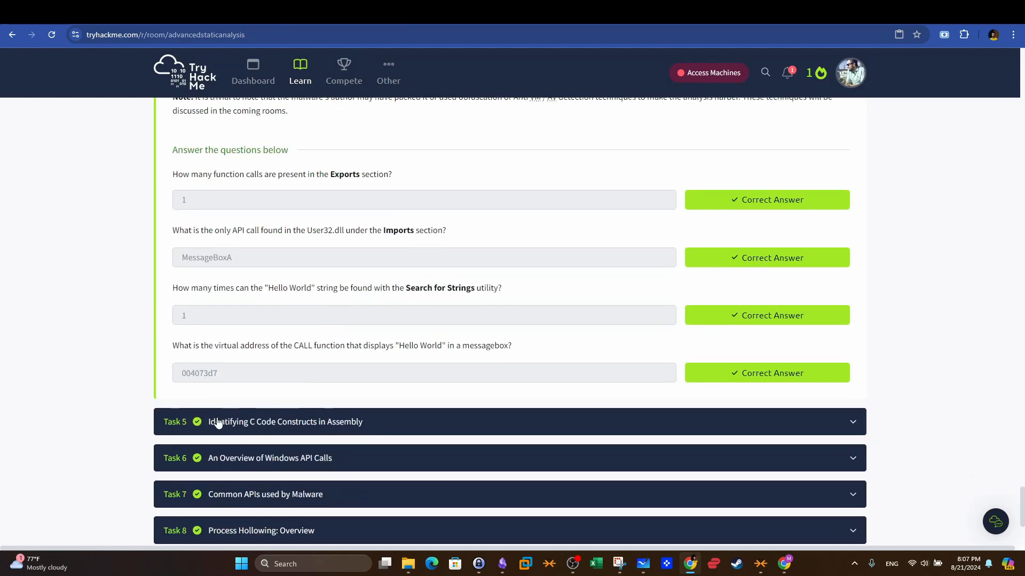
{"action": "left_click_drag", "start_coordinate": [284, 372], "coordinate": [188, 198]}
Step: Review Task 5's questions and answers about the while-loop.exe and if-else.exe programs
{"action": "left_click", "coordinate": [241, 427]}
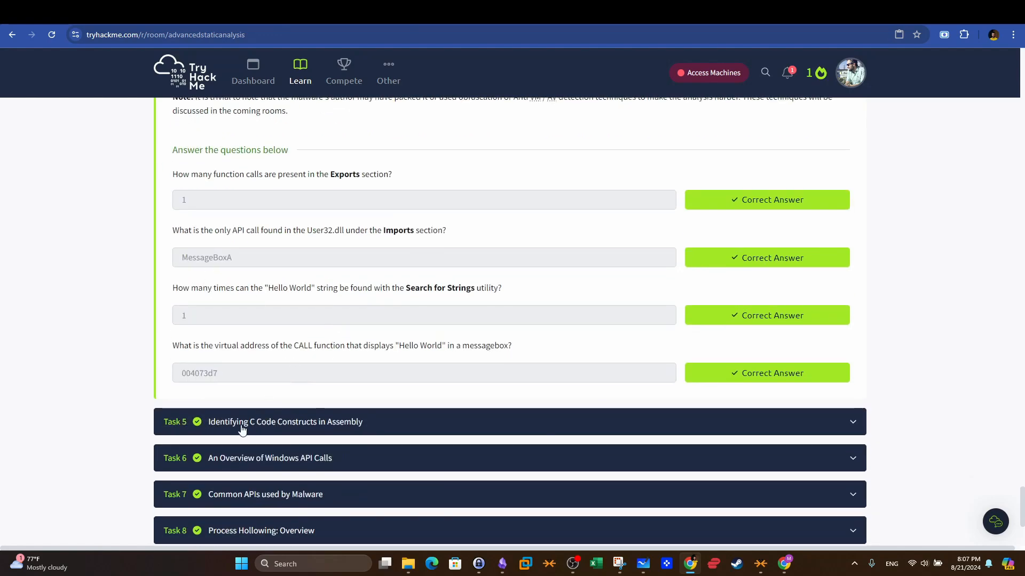
{"action": "scroll", "coordinate": [269, 276], "scroll_direction": "down", "scroll_amount": 6}
{"action": "left_click_drag", "start_coordinate": [1024, 176], "coordinate": [1024, 486]}
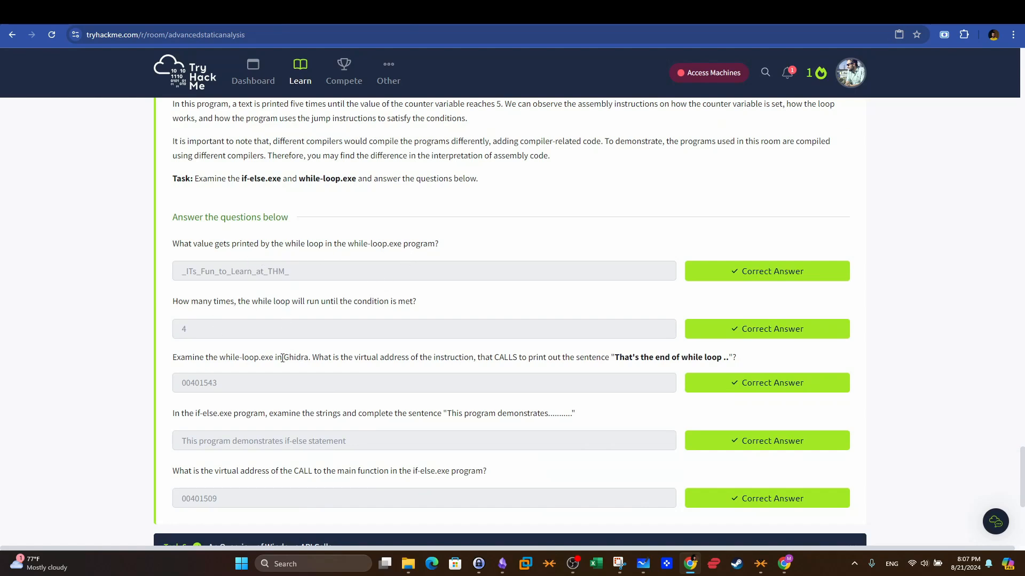
{"action": "left_click_drag", "start_coordinate": [244, 500], "coordinate": [182, 293]}
Step: Review Task 6's question on the dwCreationFlags value for a process created in suspended state, along with its answer
{"action": "scroll", "coordinate": [246, 238], "scroll_direction": "down", "scroll_amount": 2}
{"action": "left_click", "coordinate": [278, 435]}
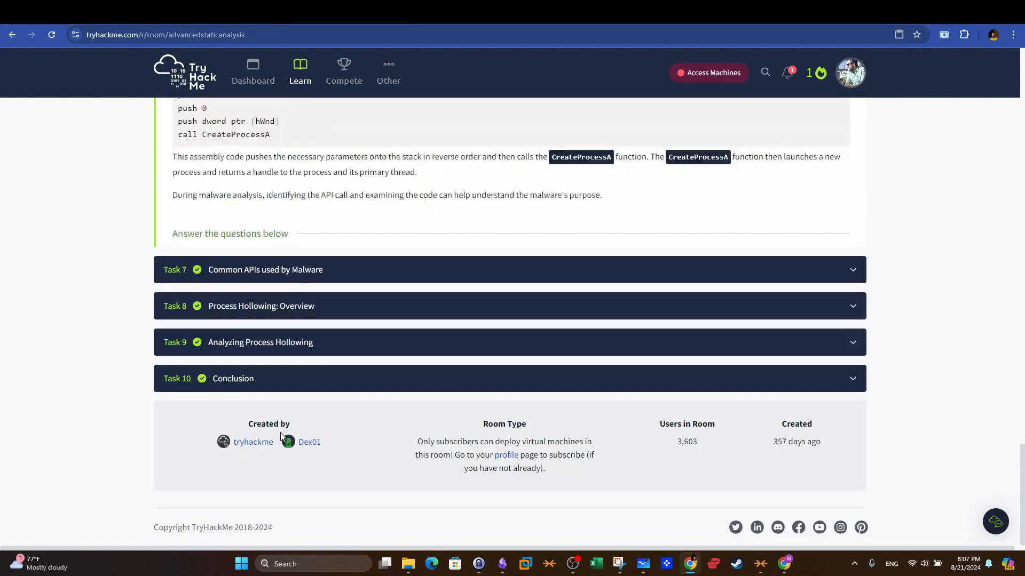
{"action": "scroll", "coordinate": [306, 294], "scroll_direction": "up", "scroll_amount": 2}
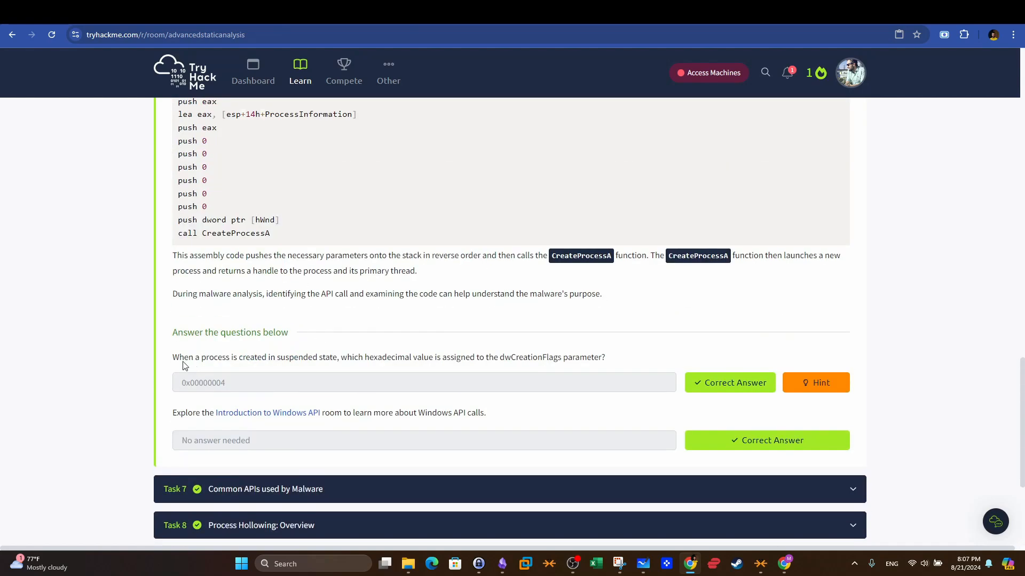
{"action": "left_click_drag", "start_coordinate": [179, 358], "coordinate": [553, 357]}
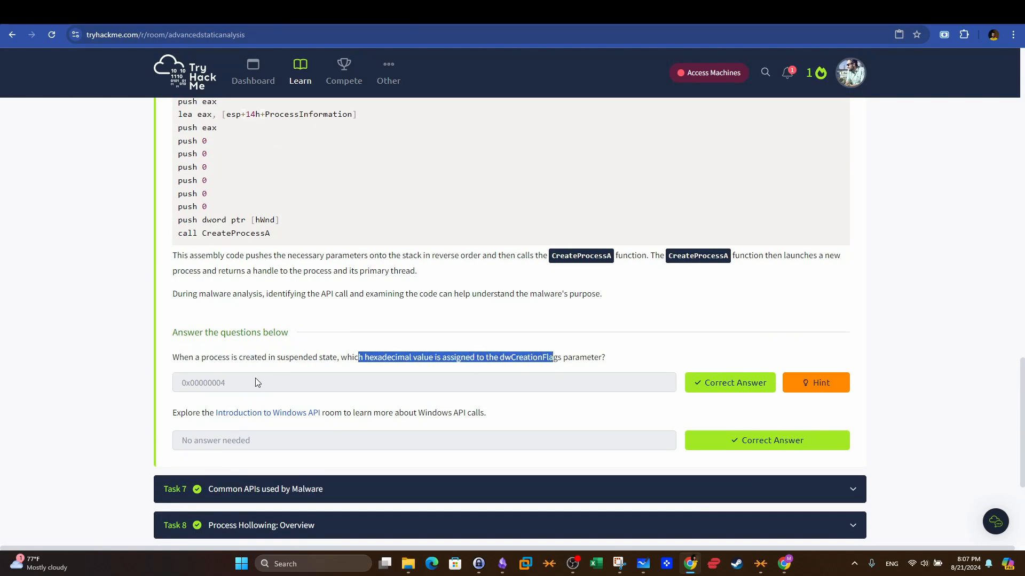
{"action": "left_click_drag", "start_coordinate": [255, 383], "coordinate": [164, 389]}
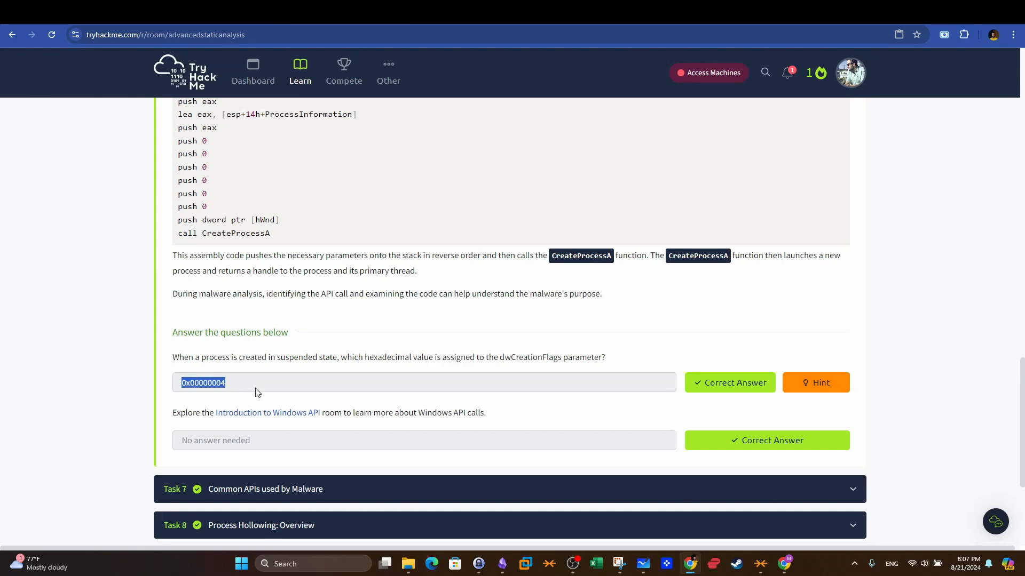
Step: Look through Task 7's common malware APIs down to its closing malapi.io reading prompt
{"action": "left_click", "coordinate": [308, 489]}
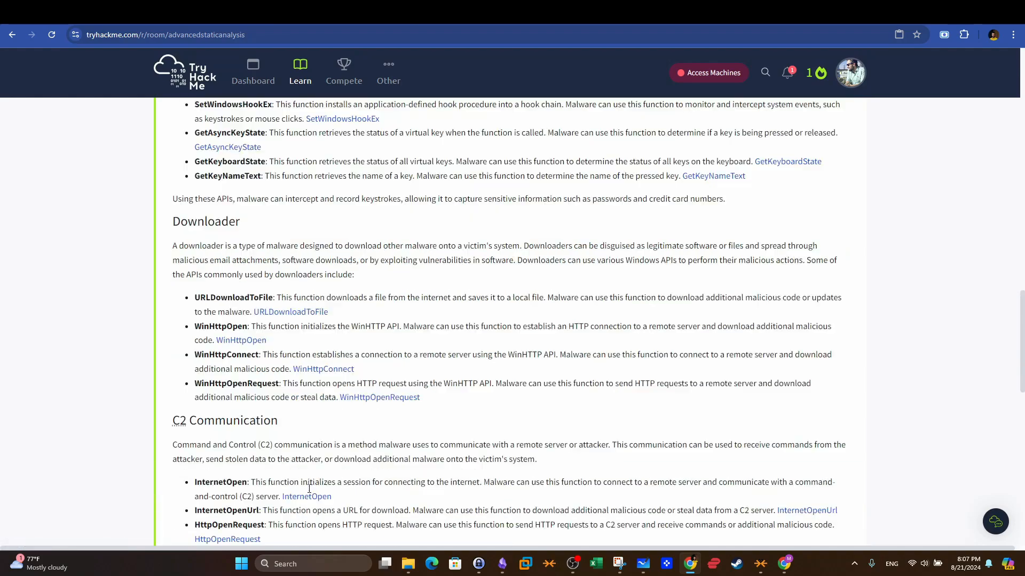
{"action": "left_click_drag", "start_coordinate": [1023, 402], "coordinate": [1024, 414]}
{"action": "scroll", "coordinate": [1023, 414], "scroll_direction": "down", "scroll_amount": 5}
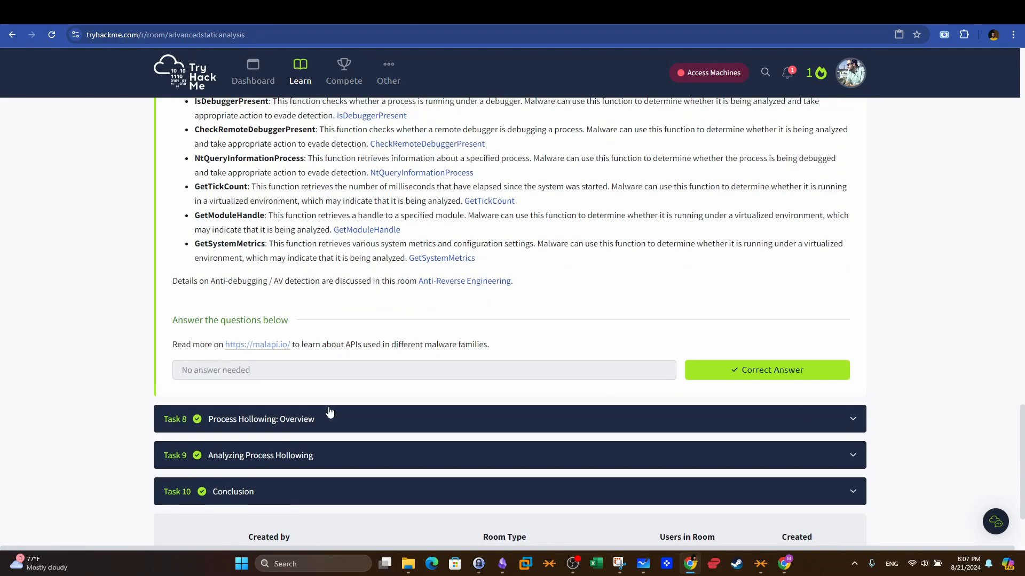
Step: Review Task 8's question on the API that writes malicious code to allocated memory and compare its answer with the Process Hollowing whiteboard
{"action": "left_click", "coordinate": [273, 418]}
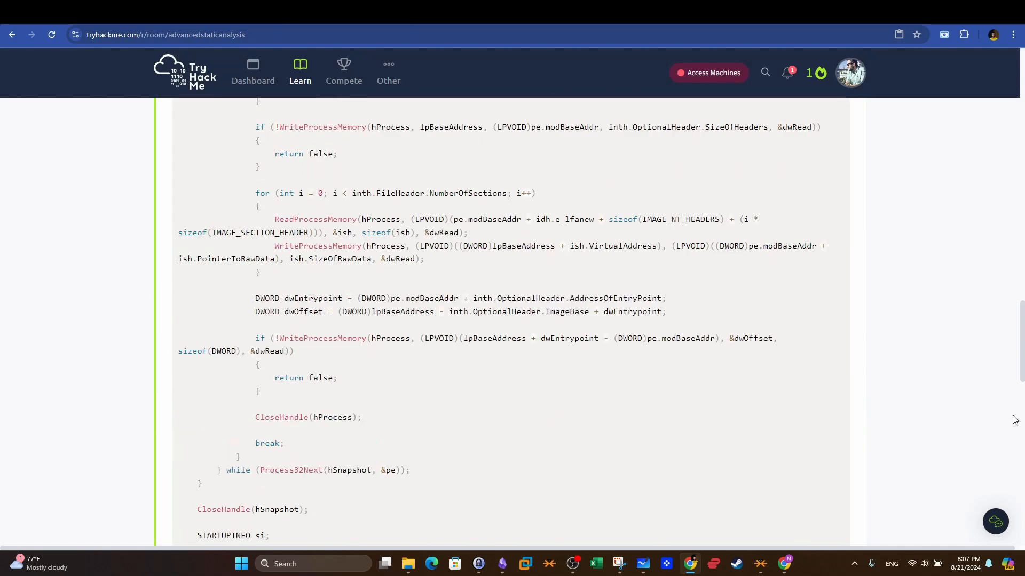
{"action": "left_click_drag", "start_coordinate": [1022, 358], "coordinate": [1023, 503]}
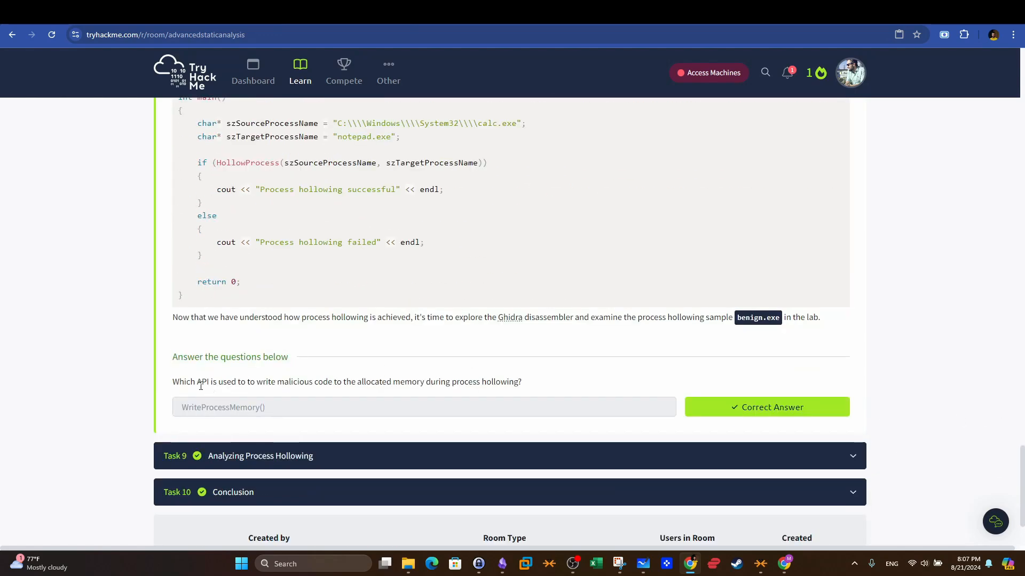
{"action": "left_click_drag", "start_coordinate": [212, 384], "coordinate": [530, 384]}
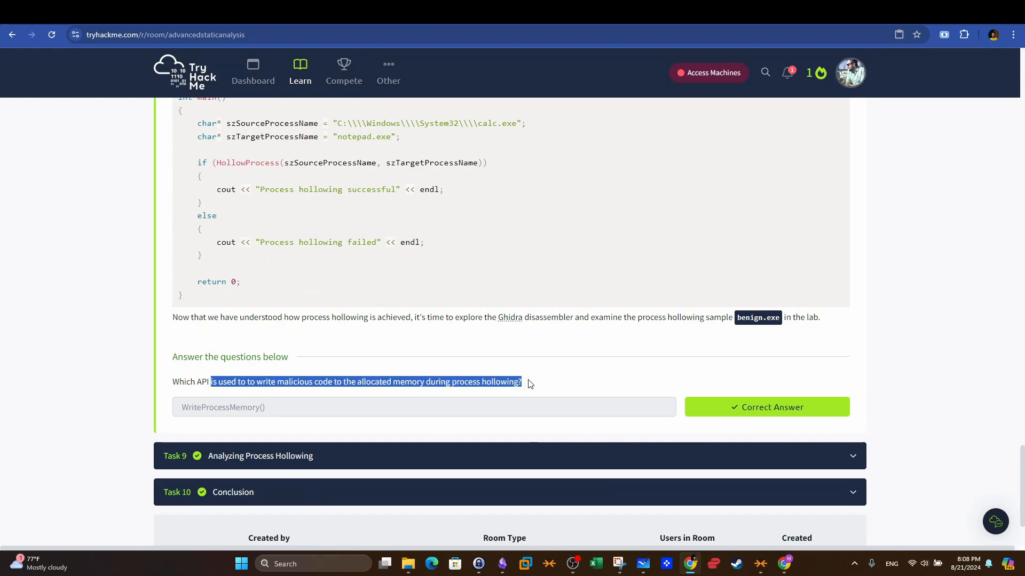
{"action": "left_click_drag", "start_coordinate": [271, 409], "coordinate": [176, 409]}
{"action": "left_click", "coordinate": [643, 564]}
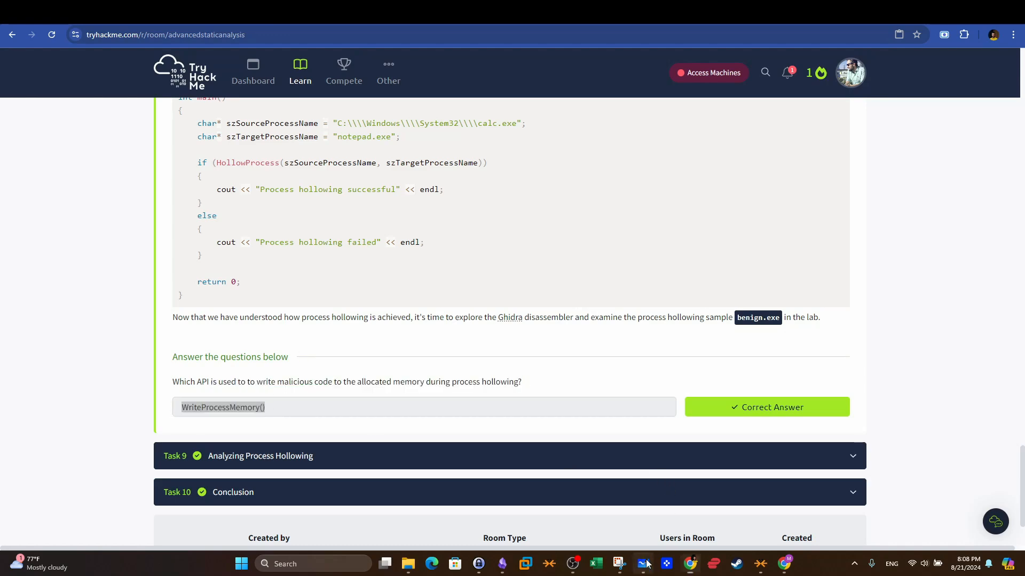
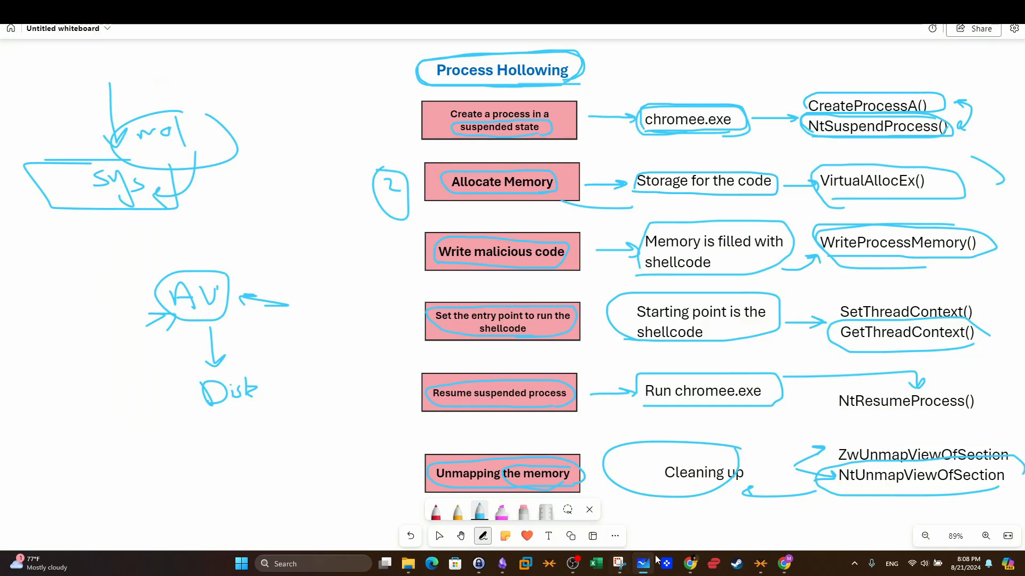
{"action": "left_click", "coordinate": [689, 563]}
Step: Expand Task 9, Analyzing Process Hollowing, and read its question about the MD5 hash of benign.exe
{"action": "left_click", "coordinate": [320, 456]}
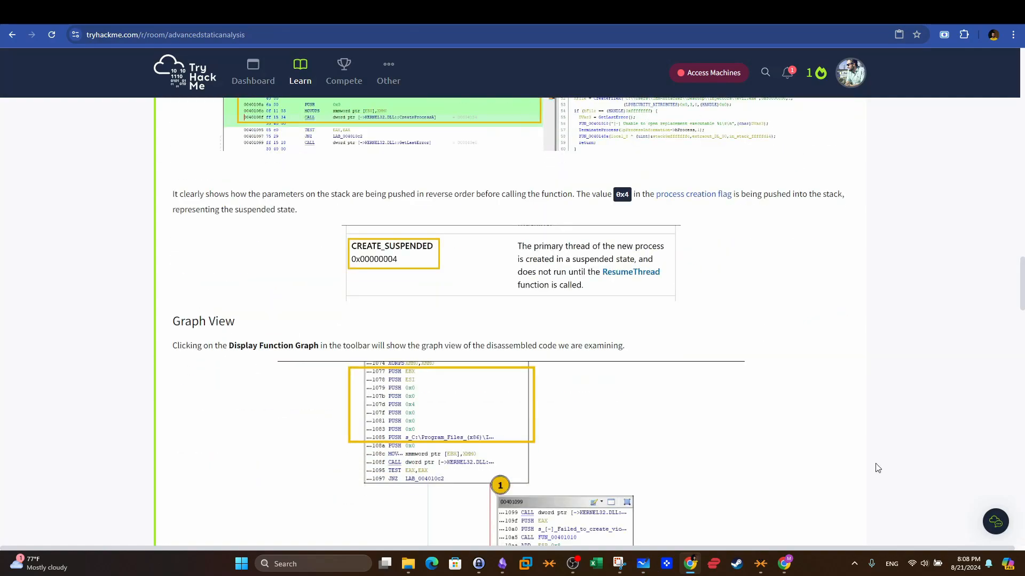
{"action": "left_click_drag", "start_coordinate": [1021, 263], "coordinate": [1003, 414]}
{"action": "scroll", "coordinate": [1004, 414], "scroll_direction": "down", "scroll_amount": 5}
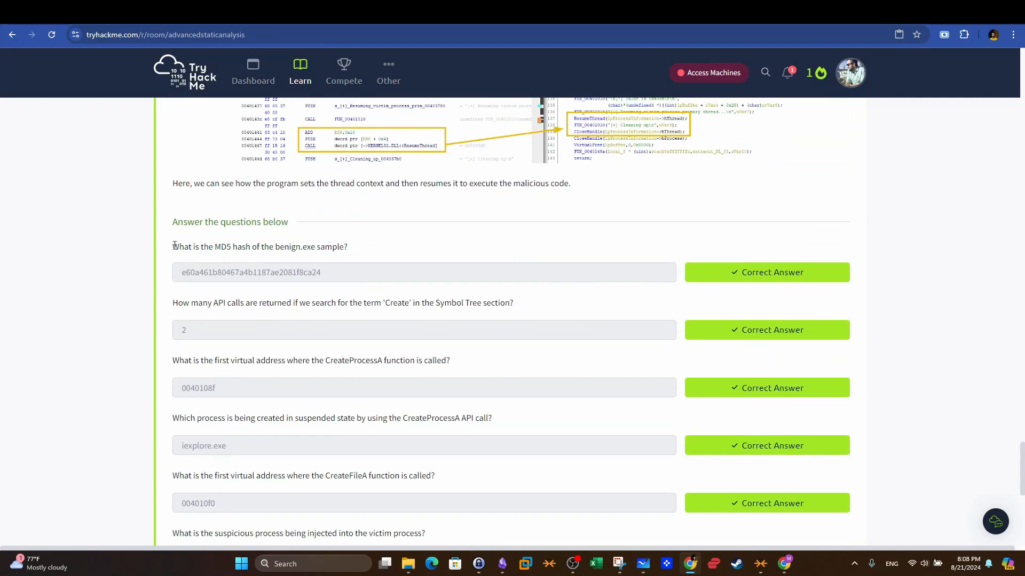
{"action": "left_click_drag", "start_coordinate": [174, 245], "coordinate": [351, 249]}
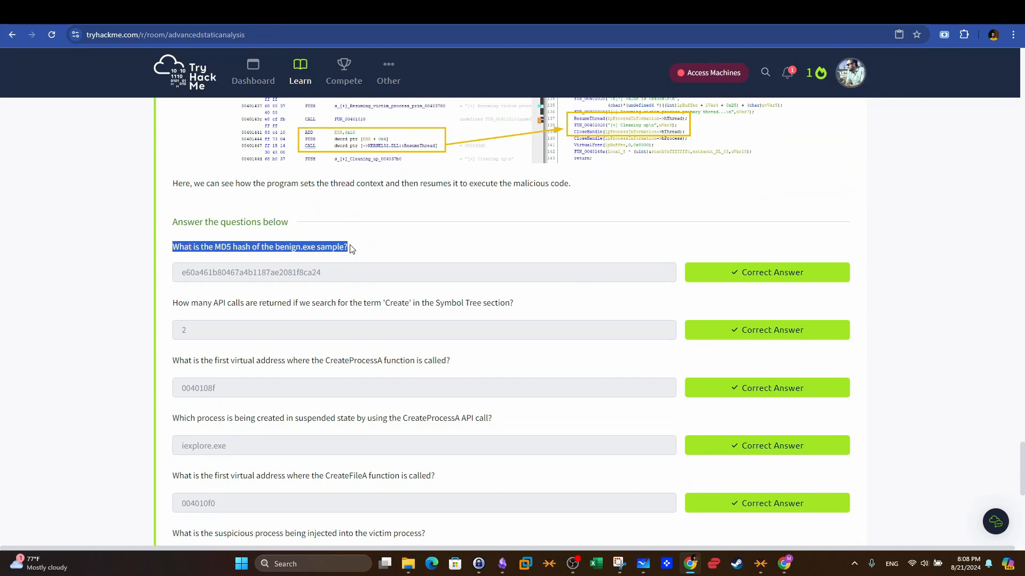
Step: Try to reconnect to the lab machine's remote desktop session and return to the Advanced Static Analysis room
{"action": "key", "text": "ctrl+Tab"}
{"action": "left_click", "coordinate": [515, 330]}
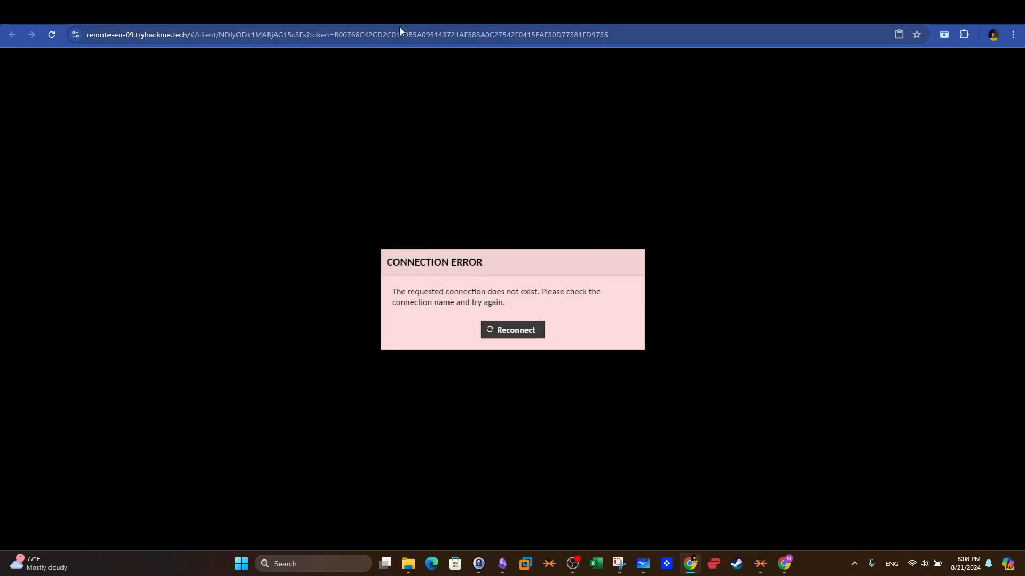
{"action": "key", "text": "ctrl+Tab"}
{"action": "key", "text": "ctrl+Tab"}
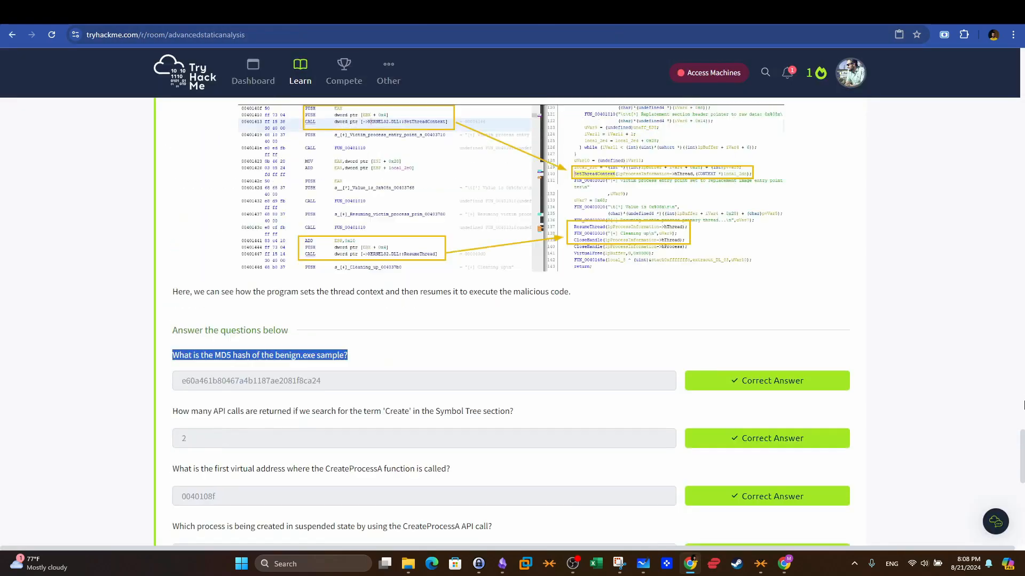
Step: Start the room's virtual machine from Task 3, Connecting to the VM
{"action": "scroll", "coordinate": [1022, 405], "scroll_direction": "up", "scroll_amount": 20}
{"action": "left_click", "coordinate": [808, 313]}
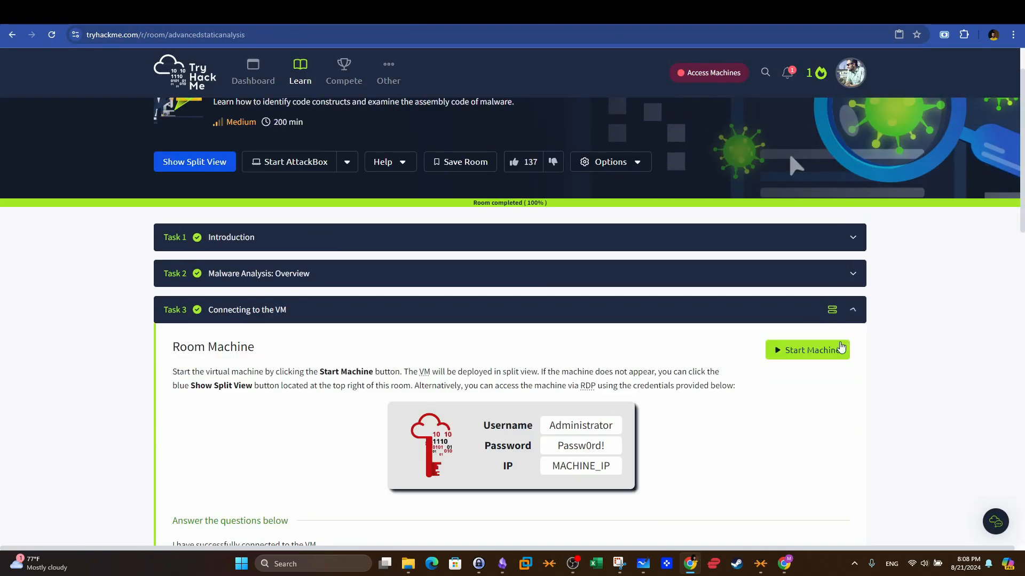
{"action": "left_click", "coordinate": [841, 347]}
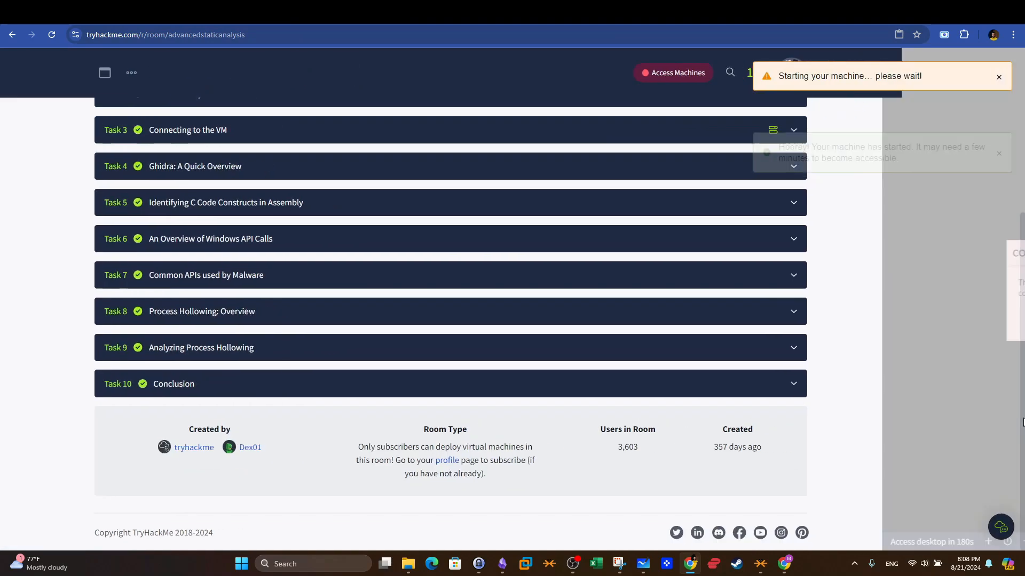
Step: Expand Task 9 and review its question on the API calls returned for the term 'Create' in the Symbol Tree
{"action": "left_click", "coordinate": [389, 344]}
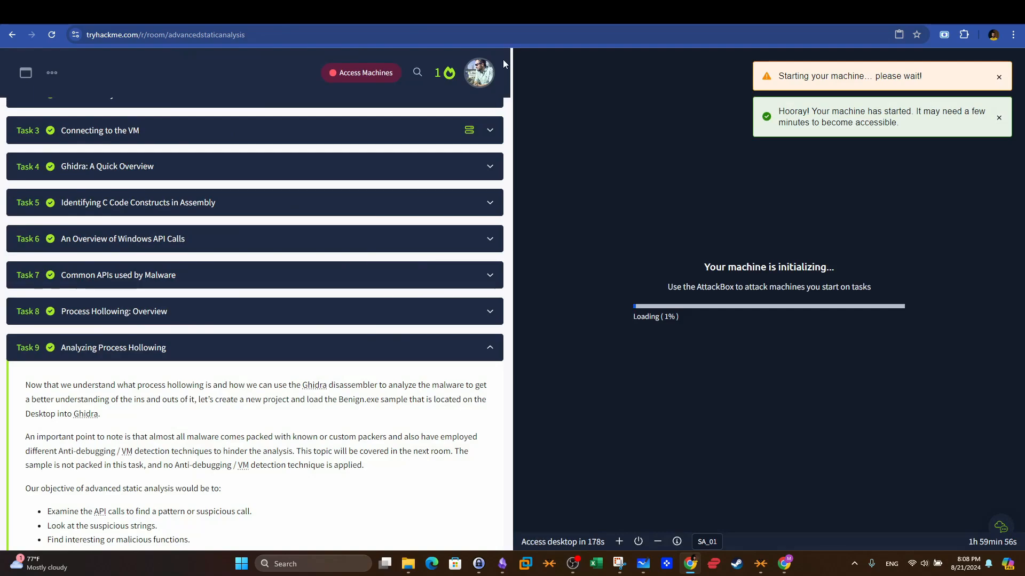
{"action": "scroll", "coordinate": [409, 226], "scroll_direction": "down", "scroll_amount": 20}
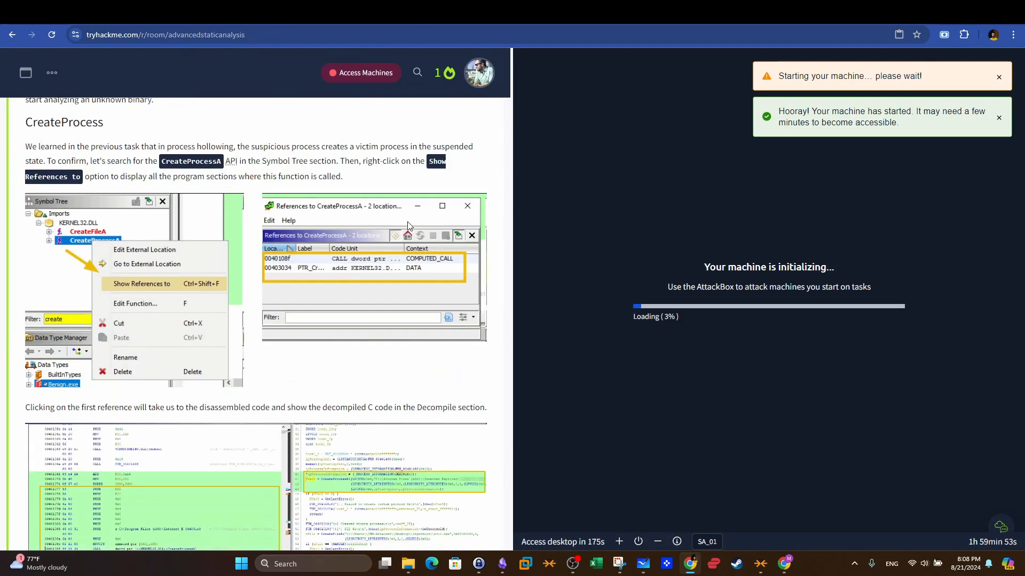
{"action": "scroll", "coordinate": [409, 226], "scroll_direction": "down", "scroll_amount": 20}
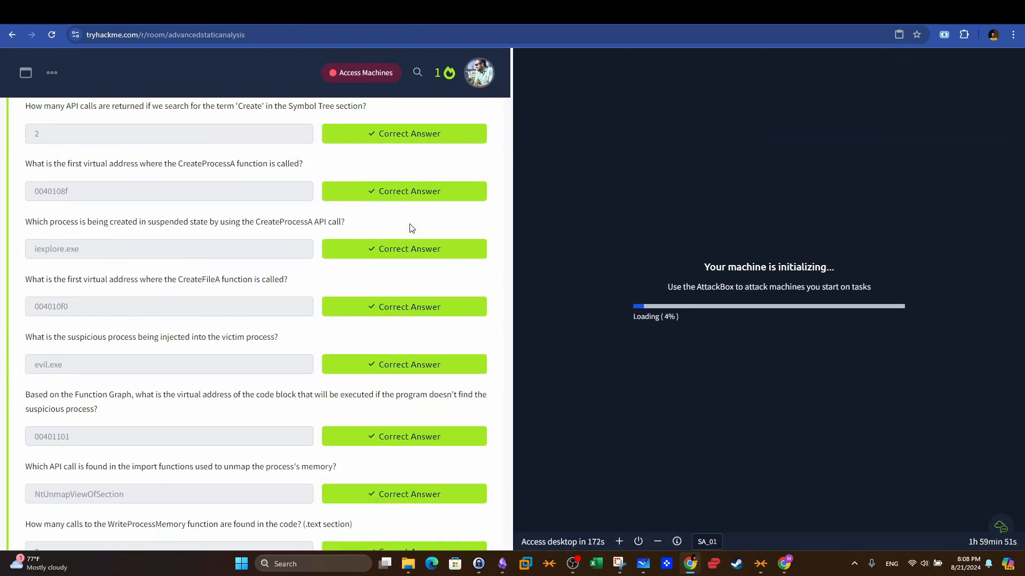
{"action": "scroll", "coordinate": [412, 228], "scroll_direction": "up", "scroll_amount": 3}
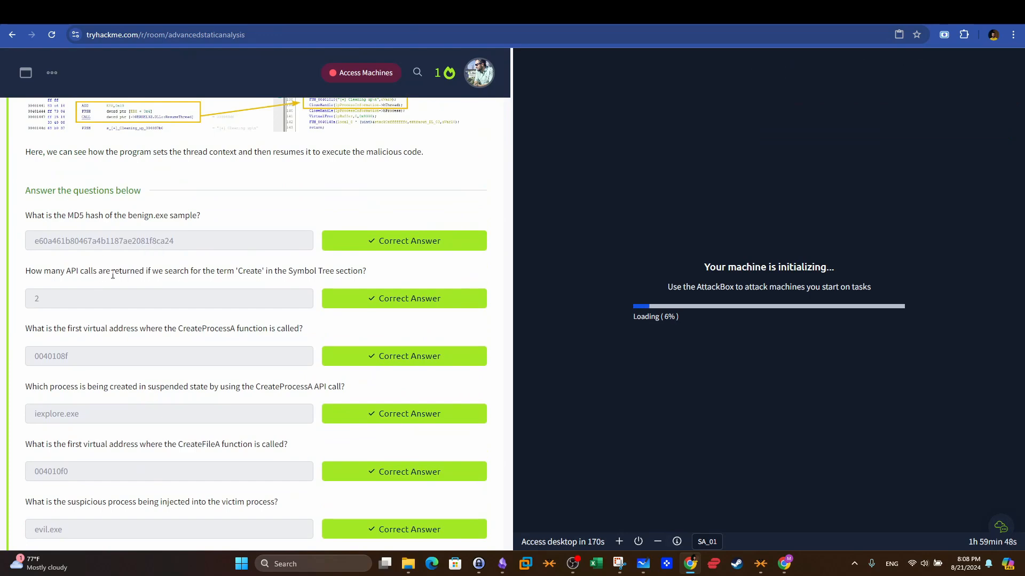
{"action": "left_click_drag", "start_coordinate": [112, 272], "coordinate": [262, 285]}
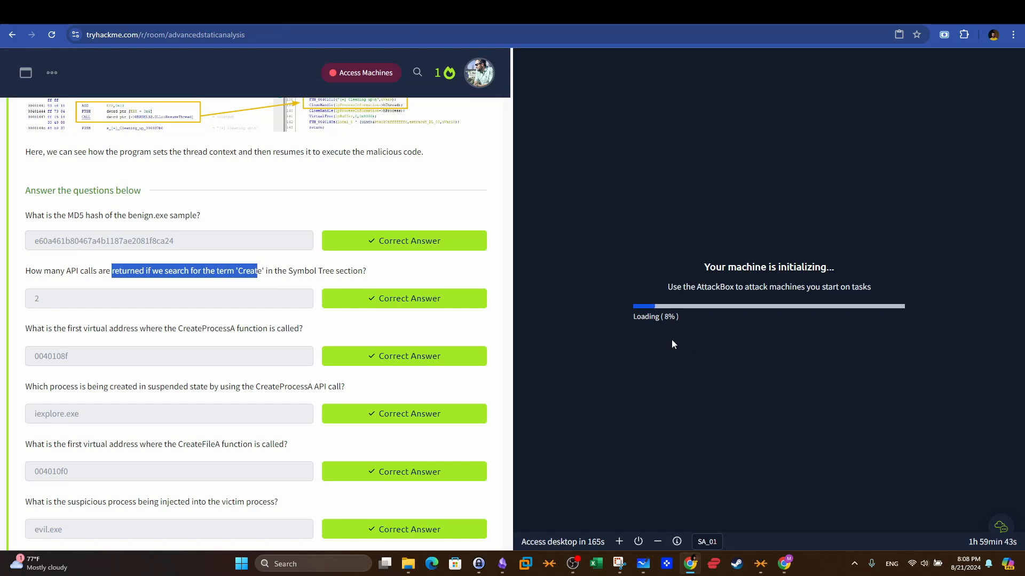
{"action": "left_click", "coordinate": [267, 270]}
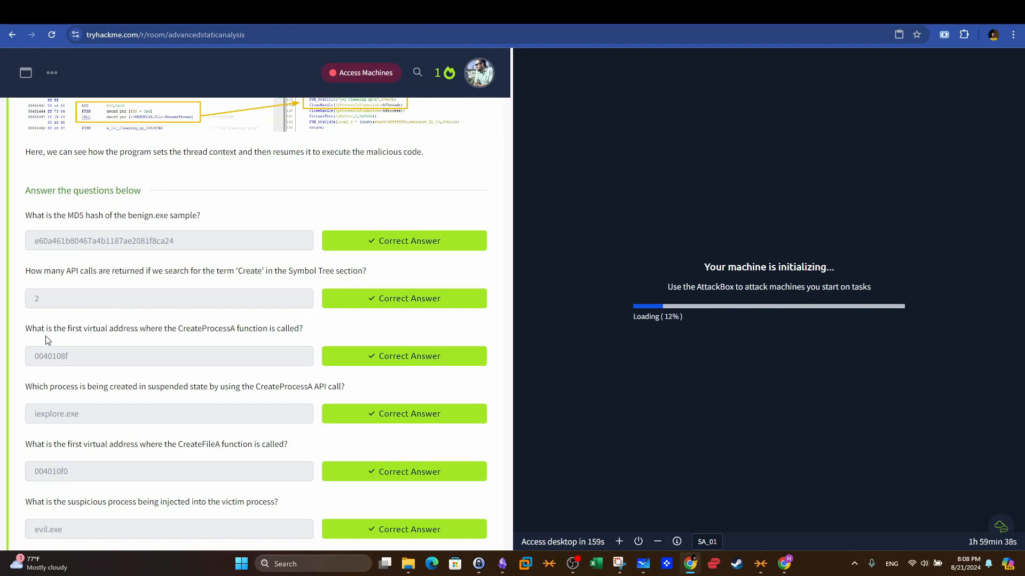
Step: Review Task 9's question on the first virtual address where CreateProcessA is called, along with its answer
{"action": "left_click_drag", "start_coordinate": [42, 329], "coordinate": [186, 325]}
{"action": "left_click", "coordinate": [248, 339]}
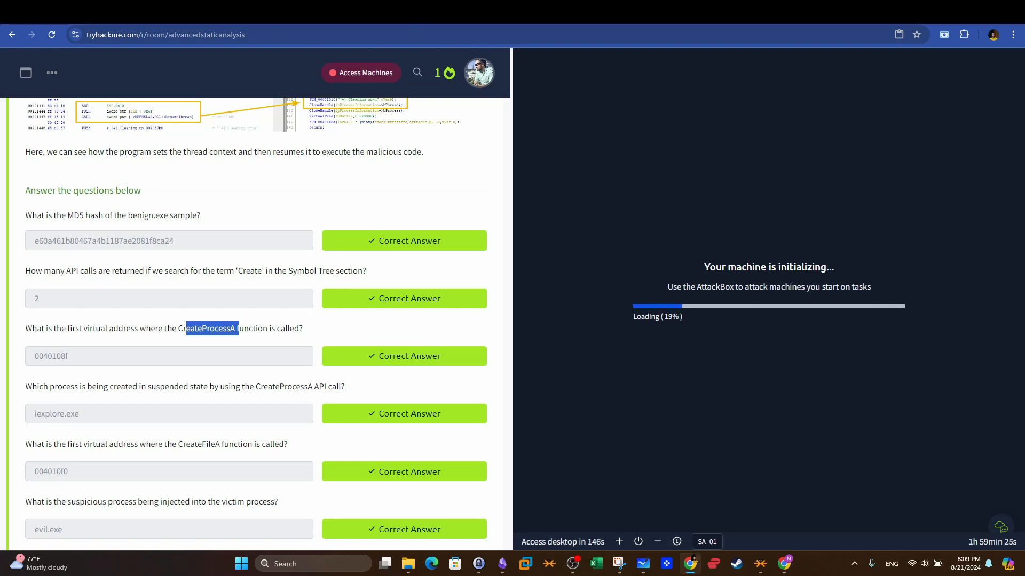
{"action": "double_click", "coordinate": [93, 356]}
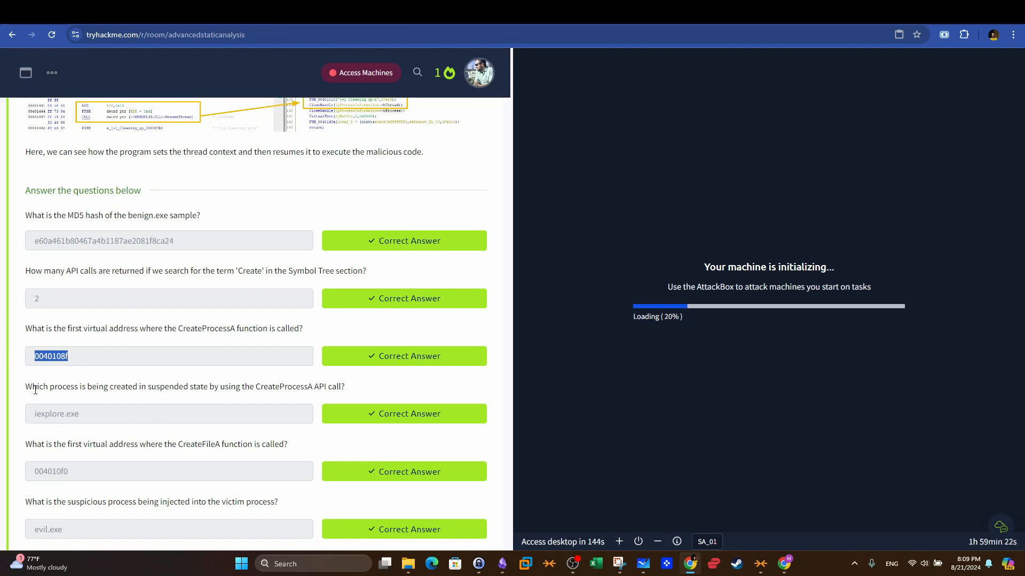
Step: Look through the remaining Task 9 questions and answers, from the process created in suspended state to the suspicious process's full path
{"action": "left_click_drag", "start_coordinate": [35, 390], "coordinate": [269, 389]}
{"action": "scroll", "coordinate": [272, 391], "scroll_direction": "down", "scroll_amount": 1}
{"action": "scroll", "coordinate": [147, 273], "scroll_direction": "down", "scroll_amount": 2}
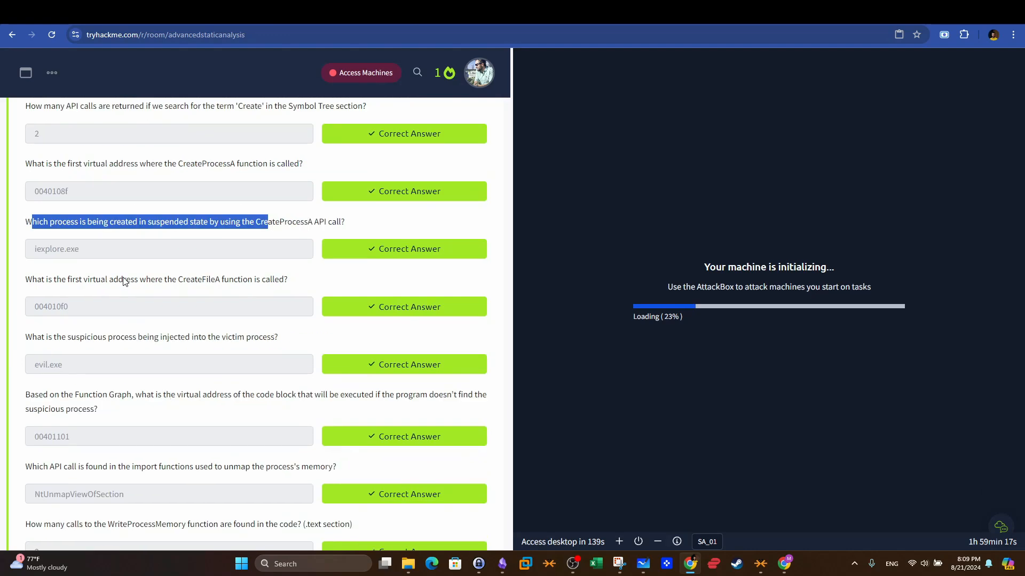
{"action": "scroll", "coordinate": [134, 308], "scroll_direction": "down", "scroll_amount": 2}
{"action": "scroll", "coordinate": [134, 308], "scroll_direction": "up", "scroll_amount": 1}
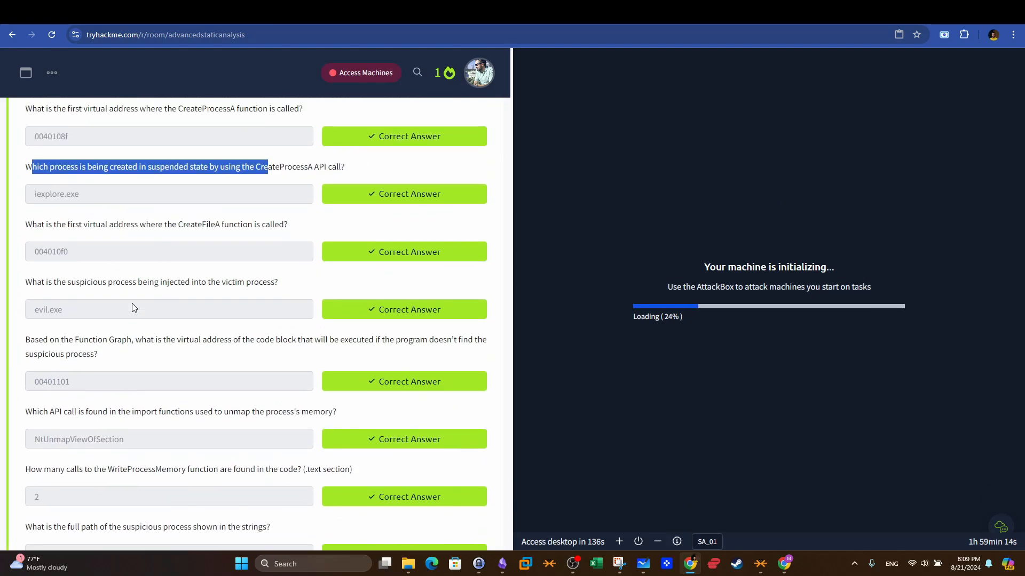
{"action": "scroll", "coordinate": [123, 302], "scroll_direction": "down", "scroll_amount": 2}
{"action": "left_click_drag", "start_coordinate": [238, 447], "coordinate": [111, 353]}
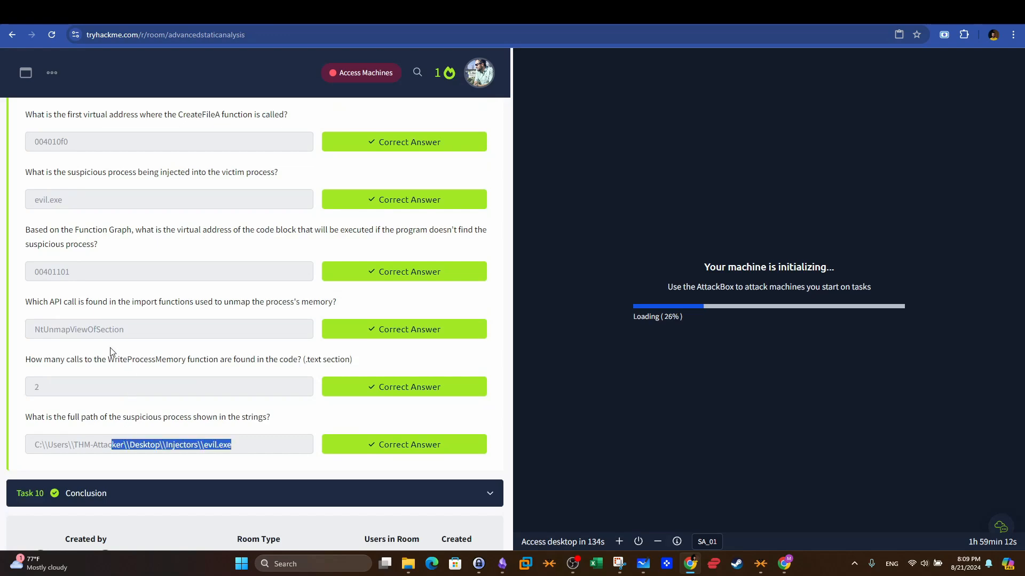
{"action": "scroll", "coordinate": [112, 351], "scroll_direction": "up", "scroll_amount": 1}
{"action": "scroll", "coordinate": [112, 352], "scroll_direction": "up", "scroll_amount": 1}
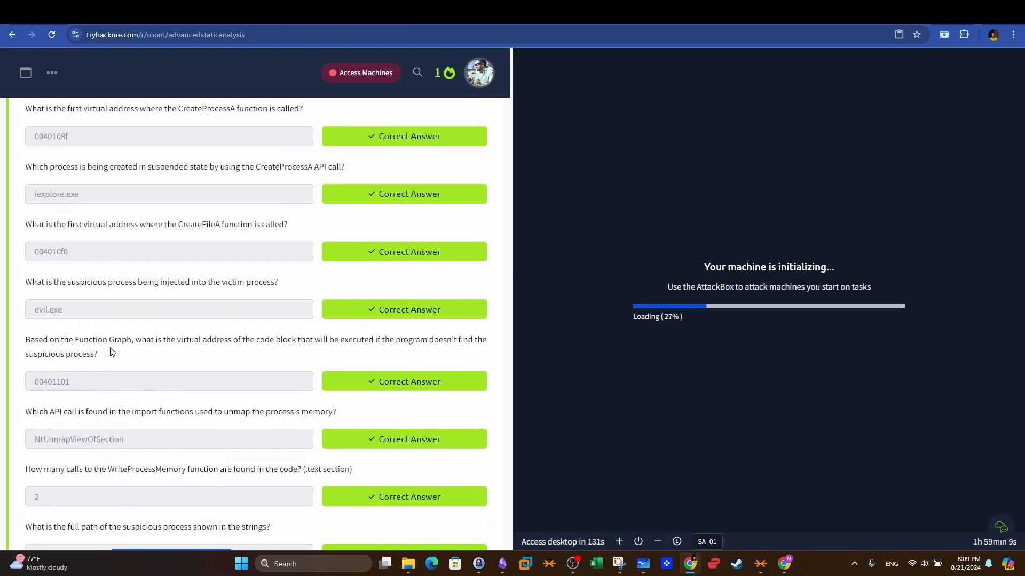
{"action": "scroll", "coordinate": [133, 256], "scroll_direction": "up", "scroll_amount": 6}
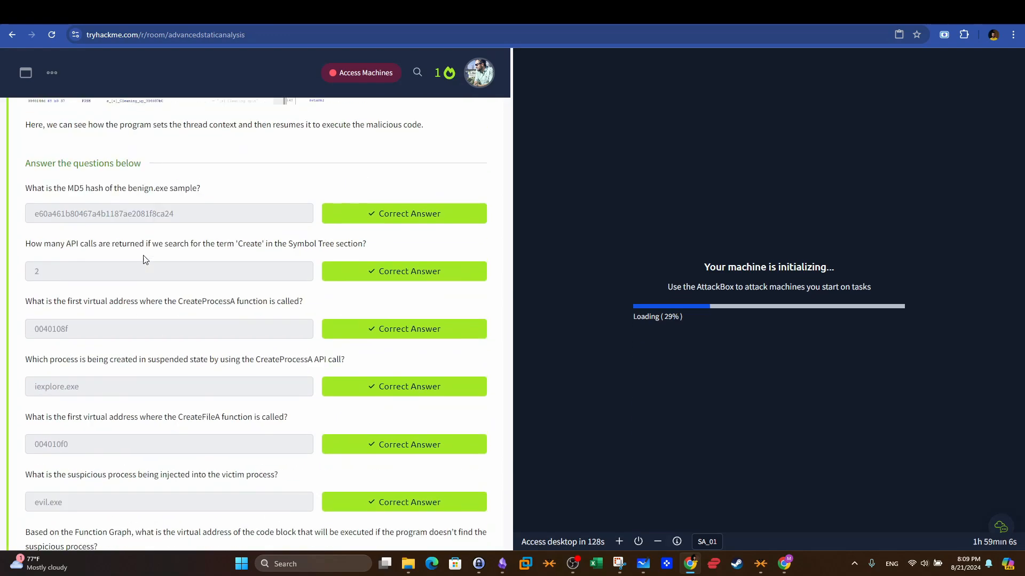
{"action": "scroll", "coordinate": [165, 247], "scroll_direction": "down", "scroll_amount": 6}
{"action": "scroll", "coordinate": [166, 248], "scroll_direction": "down", "scroll_amount": 3}
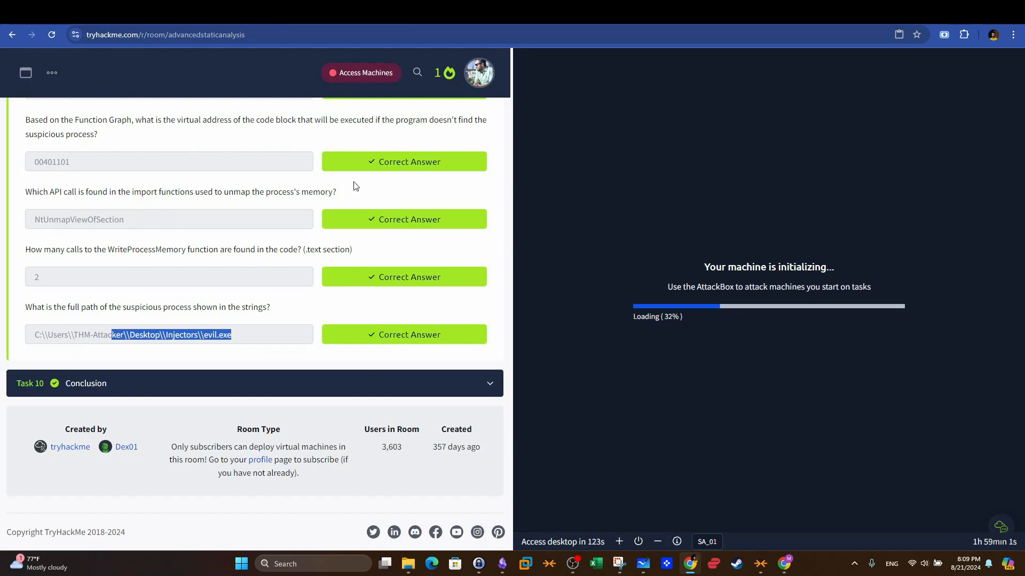
{"action": "scroll", "coordinate": [388, 294], "scroll_direction": "up", "scroll_amount": 8}
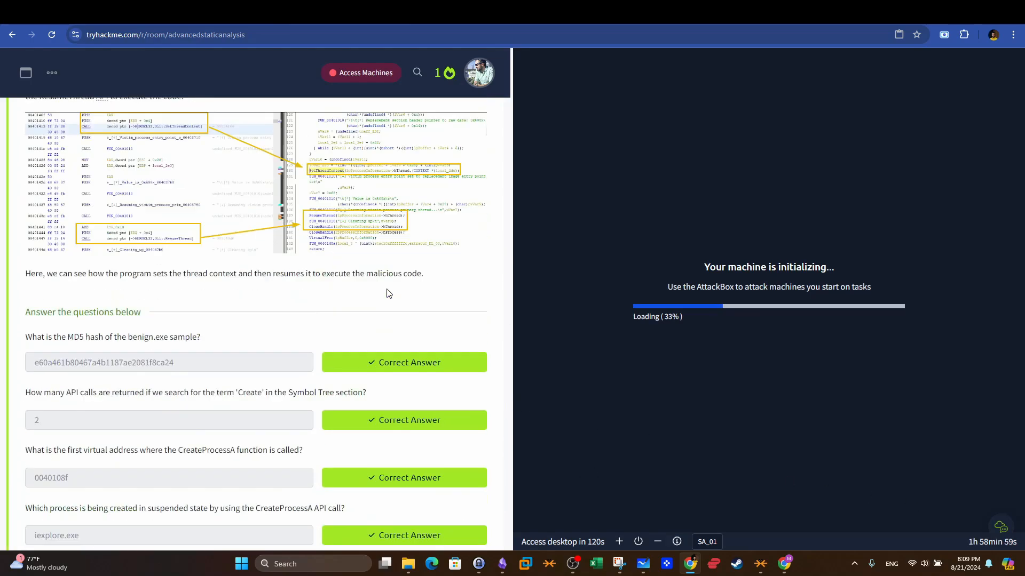
Step: Hide the split view and terminate the SA_01 target machine, confirming the termination
{"action": "scroll", "coordinate": [384, 294], "scroll_direction": "up", "scroll_amount": 20}
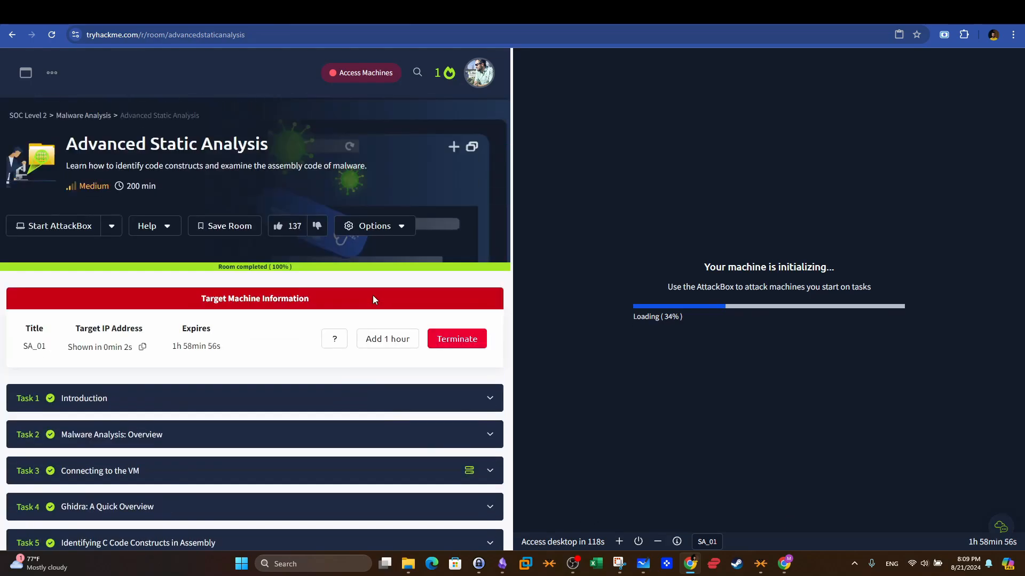
{"action": "scroll", "coordinate": [372, 297], "scroll_direction": "down", "scroll_amount": 2}
{"action": "scroll", "coordinate": [370, 290], "scroll_direction": "up", "scroll_amount": 2}
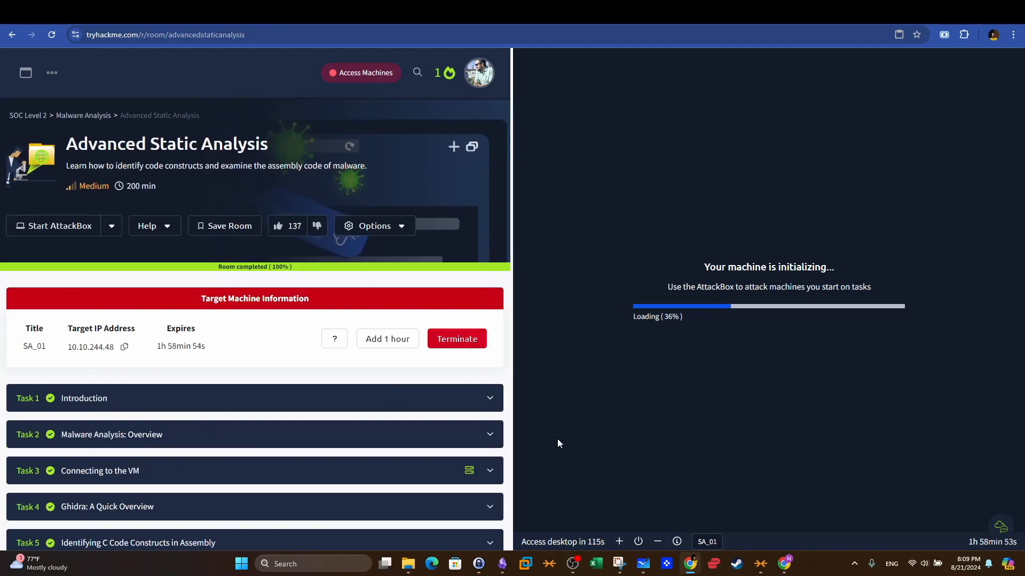
{"action": "left_click", "coordinate": [657, 542]}
{"action": "left_click", "coordinate": [836, 339]}
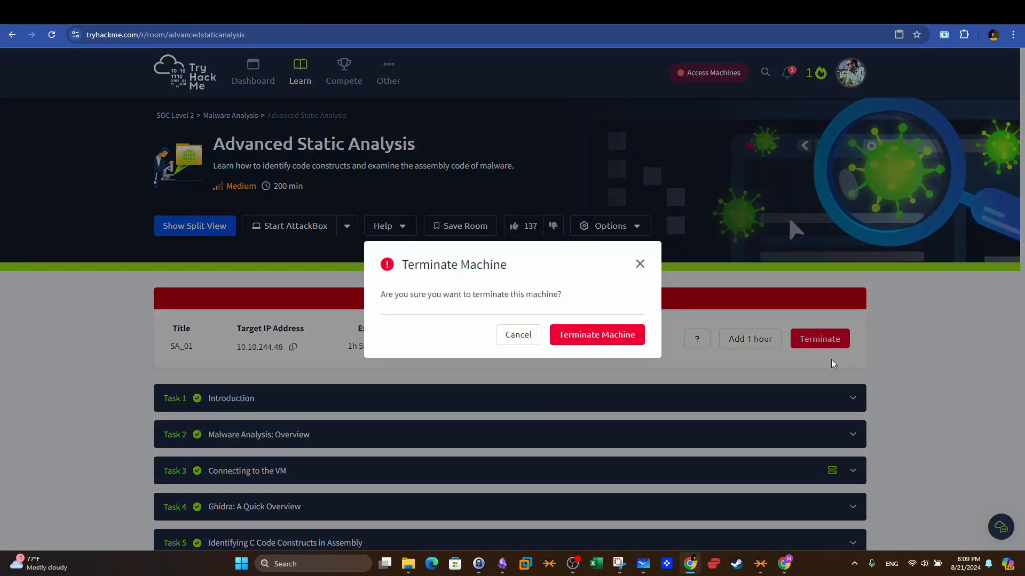
{"action": "left_click", "coordinate": [625, 338]}
Step: Open the Malware Analysis module that contains this room and look through its list of rooms
{"action": "left_click", "coordinate": [208, 117]}
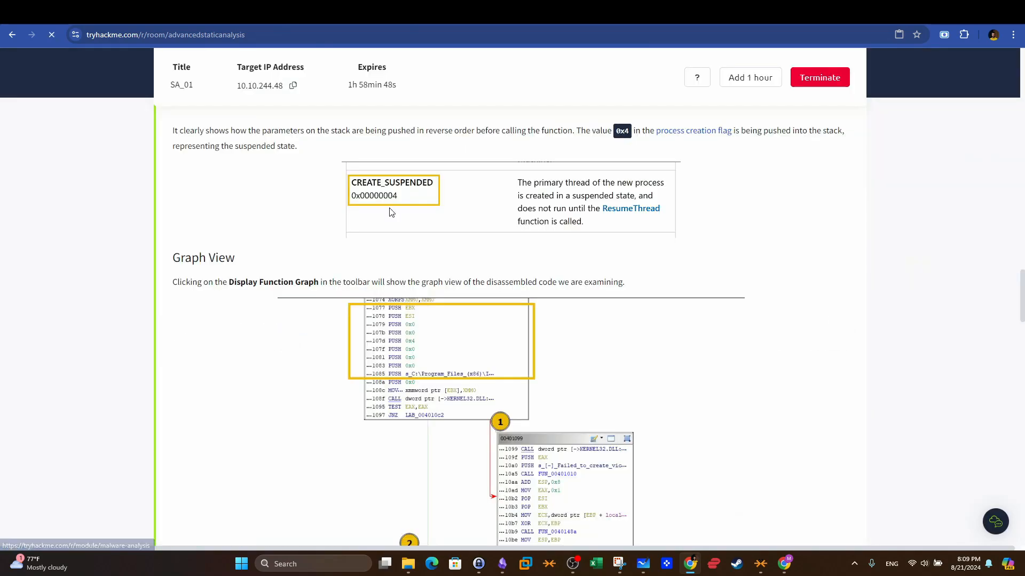
{"action": "scroll", "coordinate": [427, 230], "scroll_direction": "down", "scroll_amount": 4}
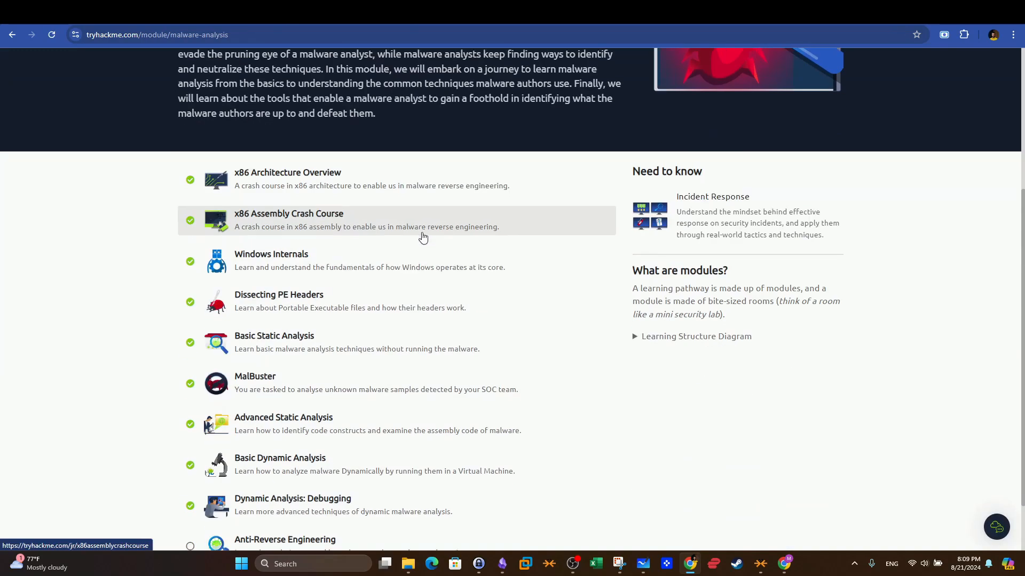
{"action": "scroll", "coordinate": [423, 239], "scroll_direction": "down", "scroll_amount": 1}
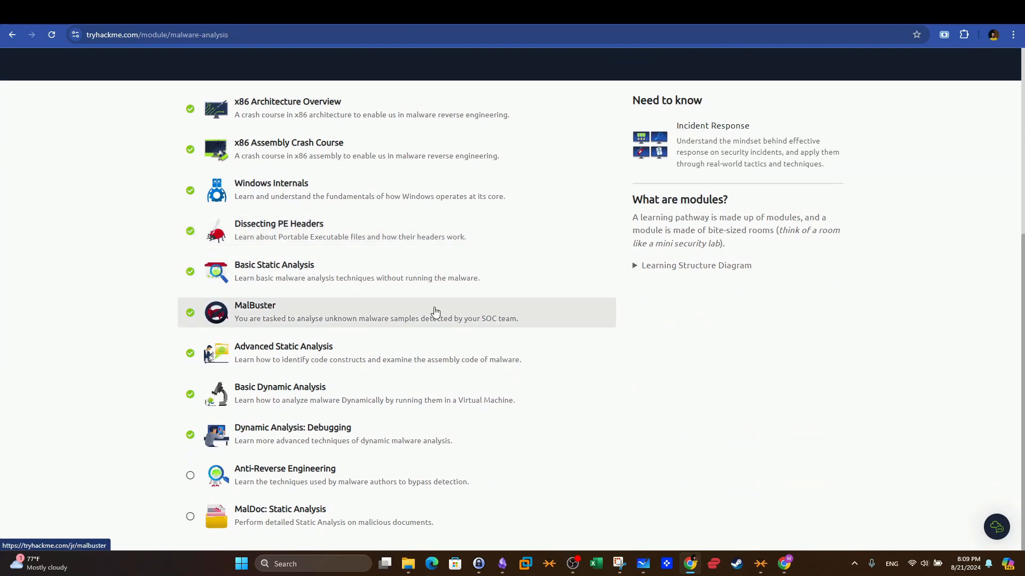